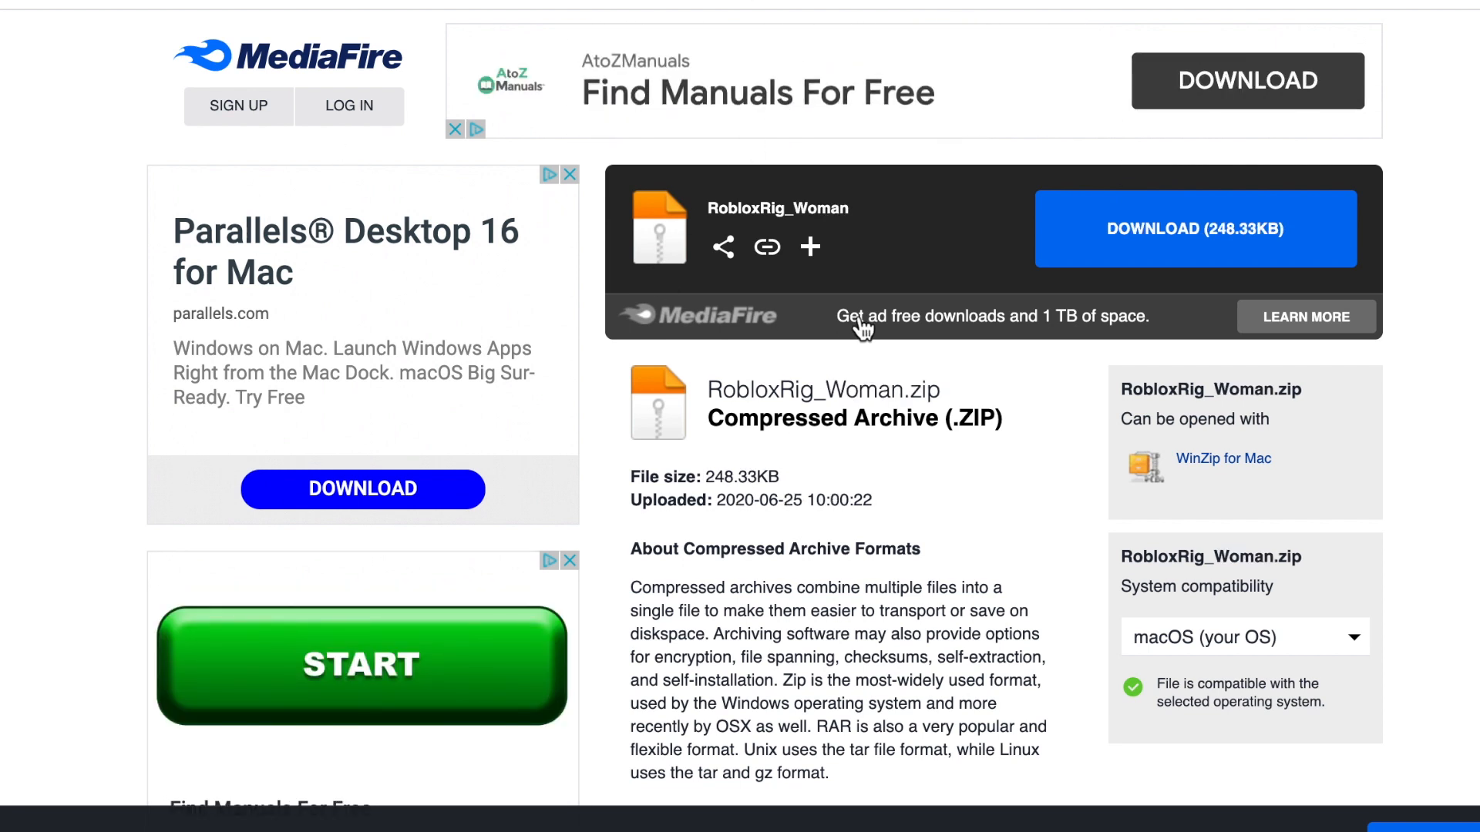
scroll(906, 407, down, 3)
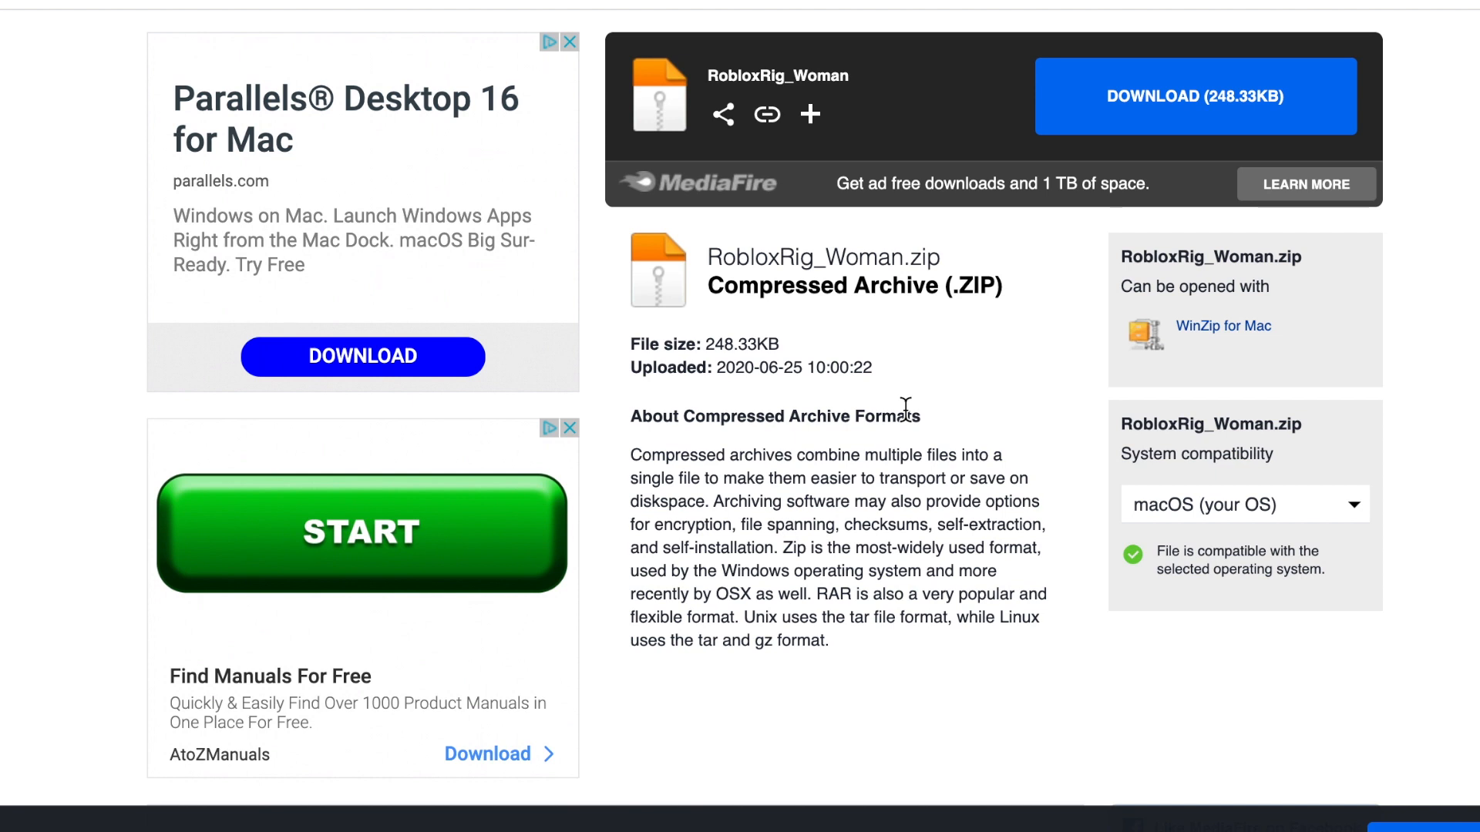
scroll(905, 407, up, 3)
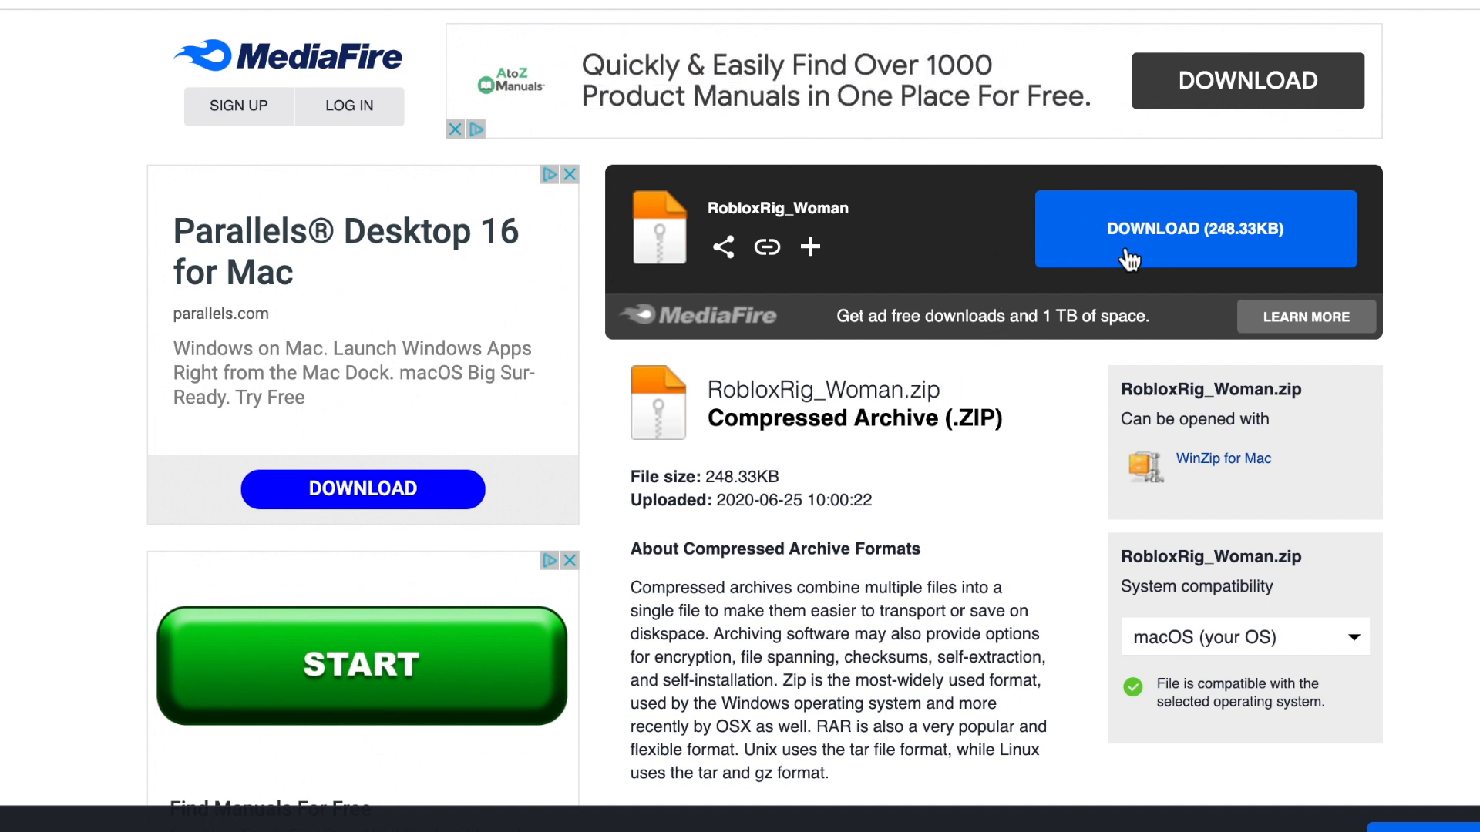
Switch to Blender and open Default.blend from the Rig folder inside the downloaded RobloxRig_Woman folder.
click(678, 3)
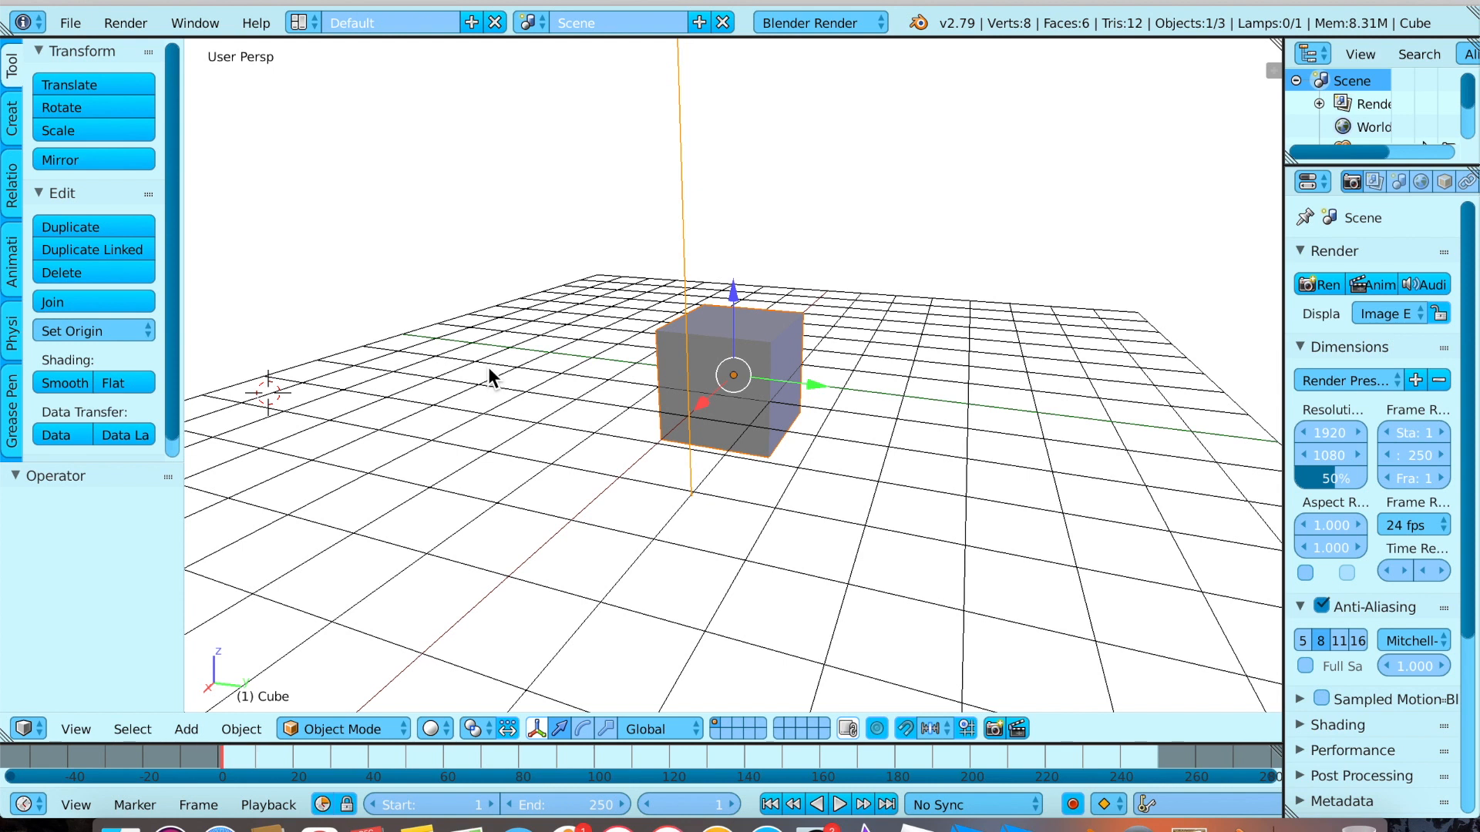
scroll(488, 367, up, 5)
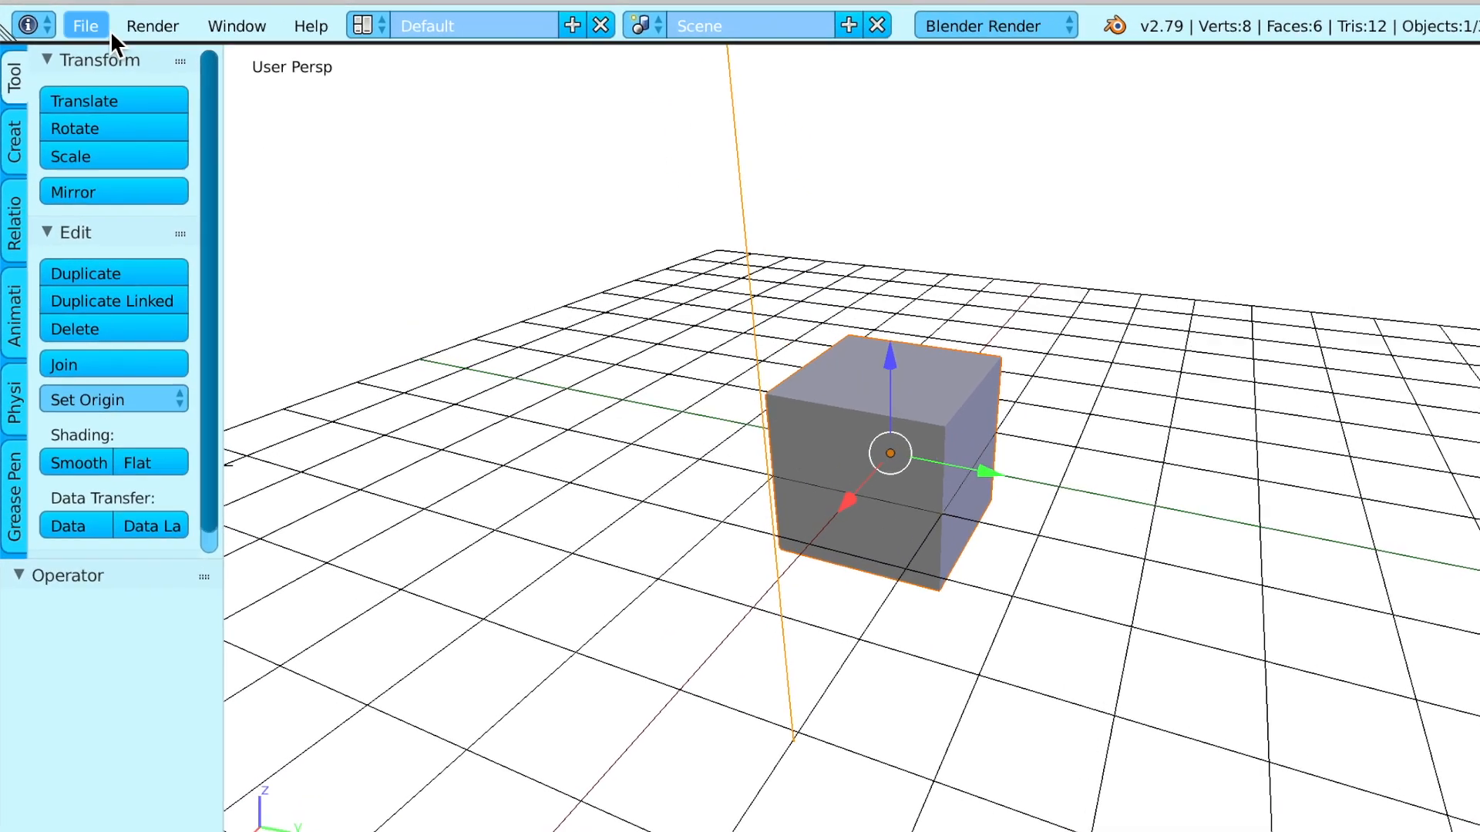
click(109, 31)
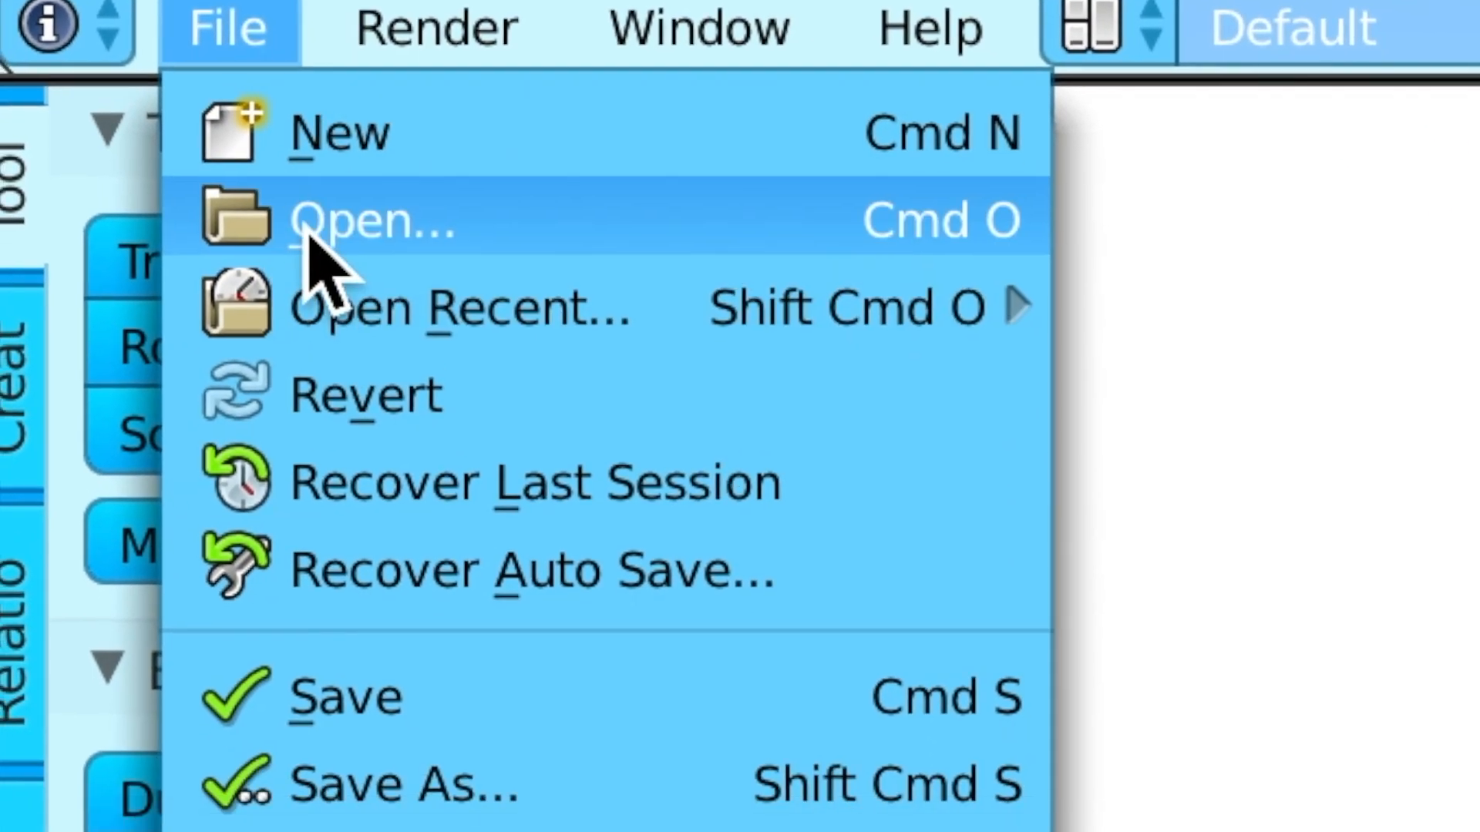
click(114, 91)
click(686, 553)
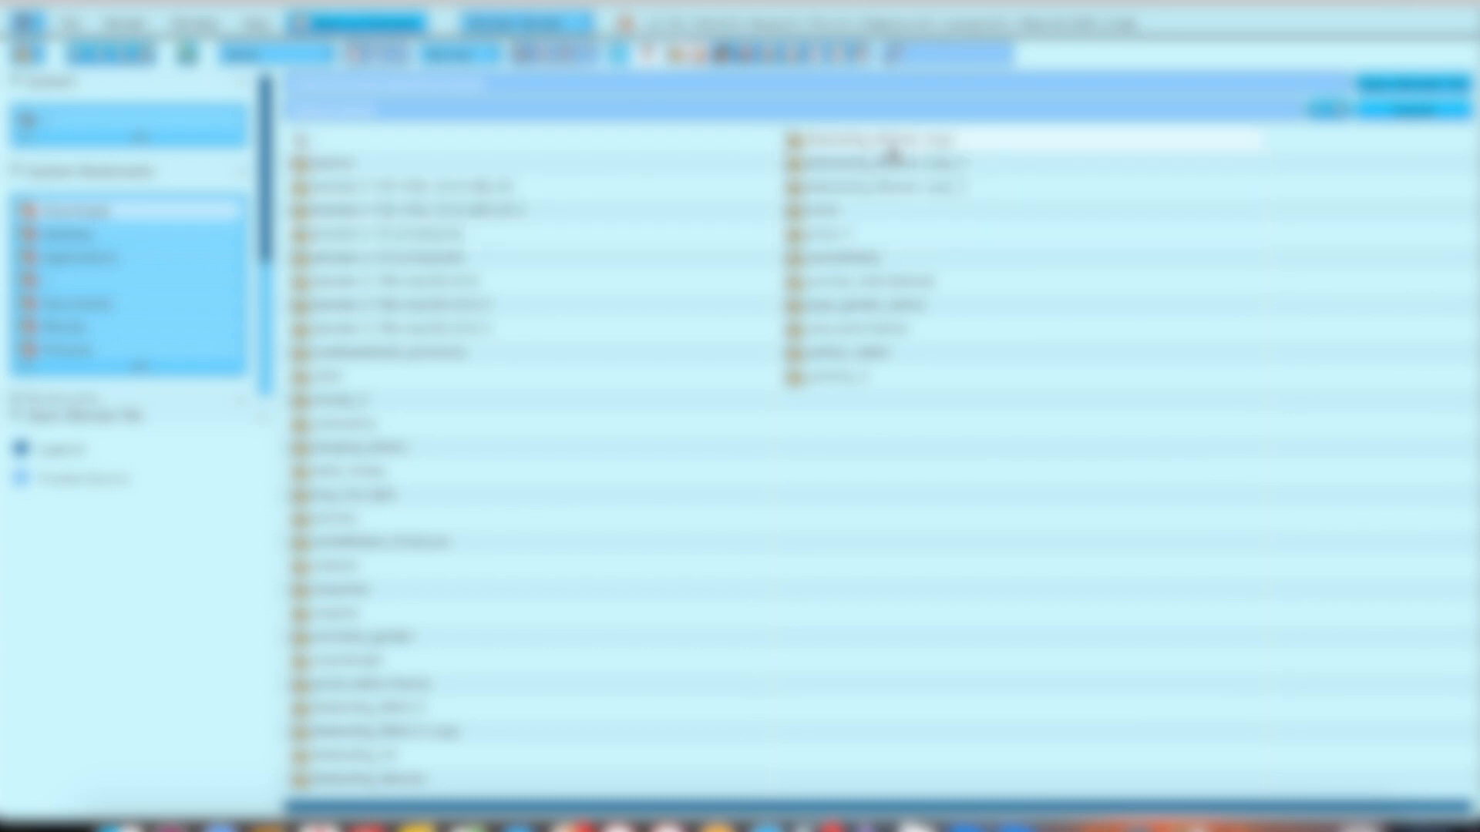
double_click(390, 780)
double_click(364, 165)
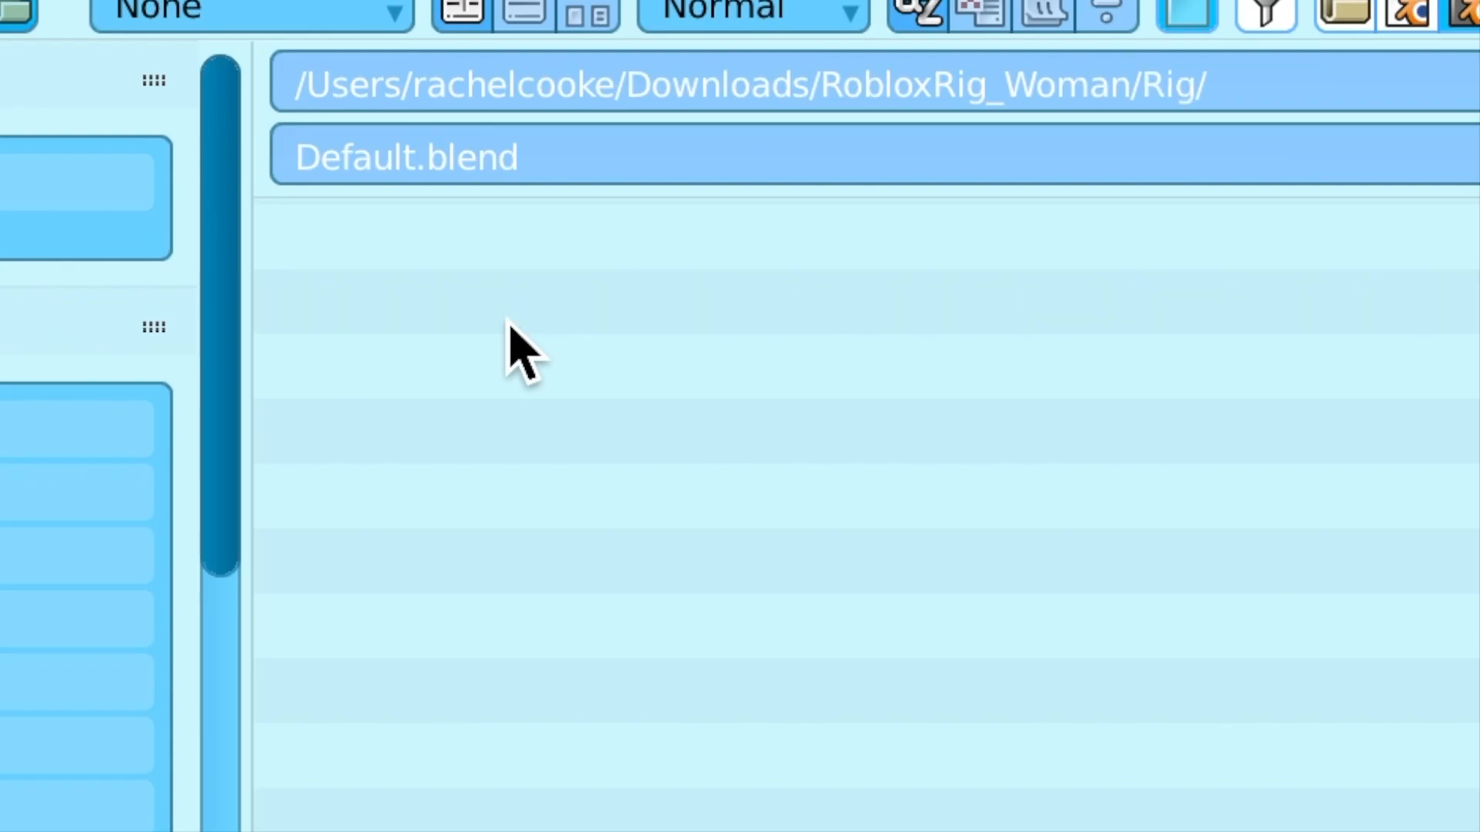
double_click(417, 324)
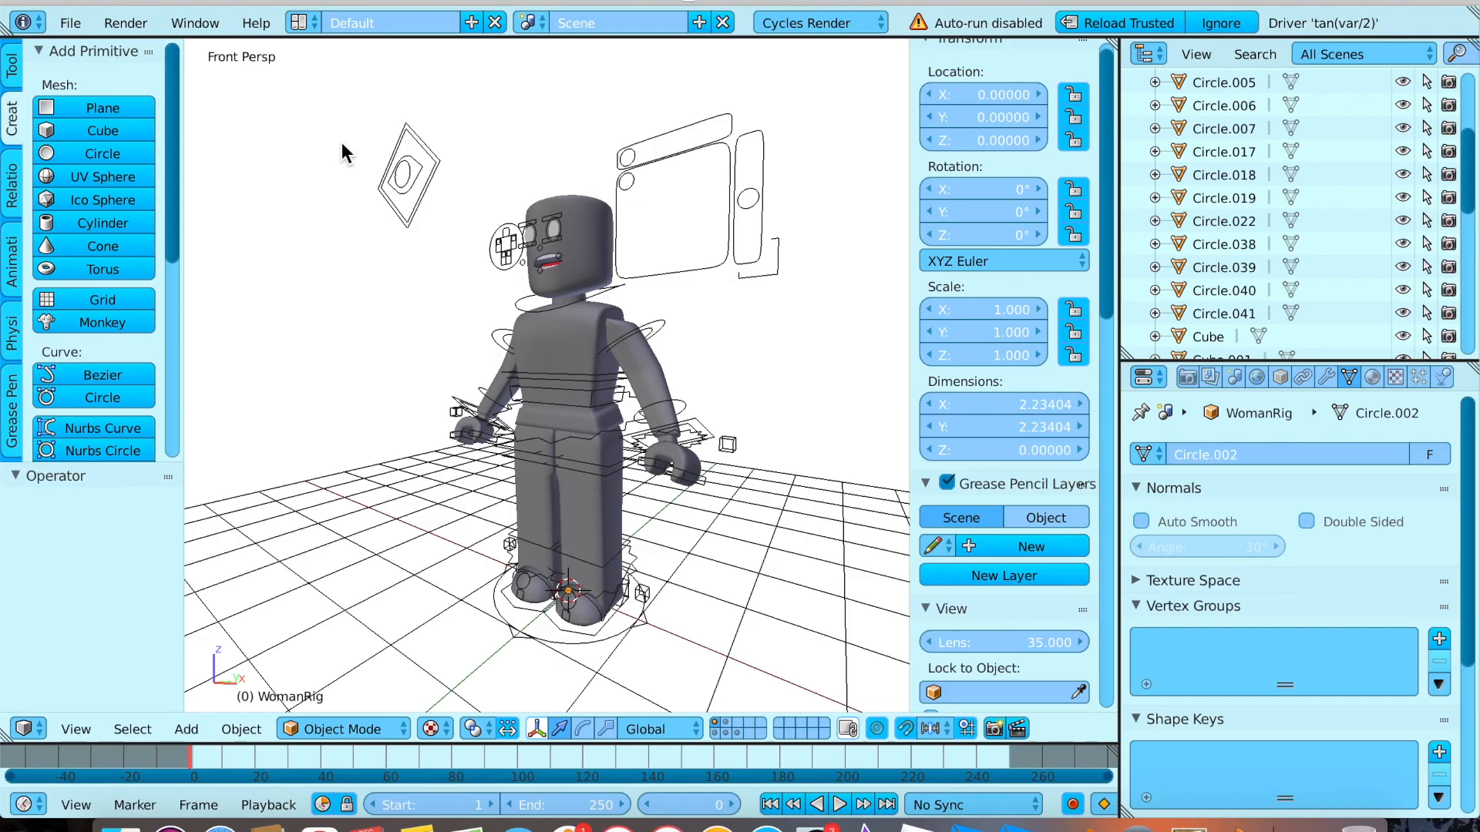
Delete the head mesh of the woman rig.
scroll(341, 142, right, 3)
scroll(340, 142, left, 8)
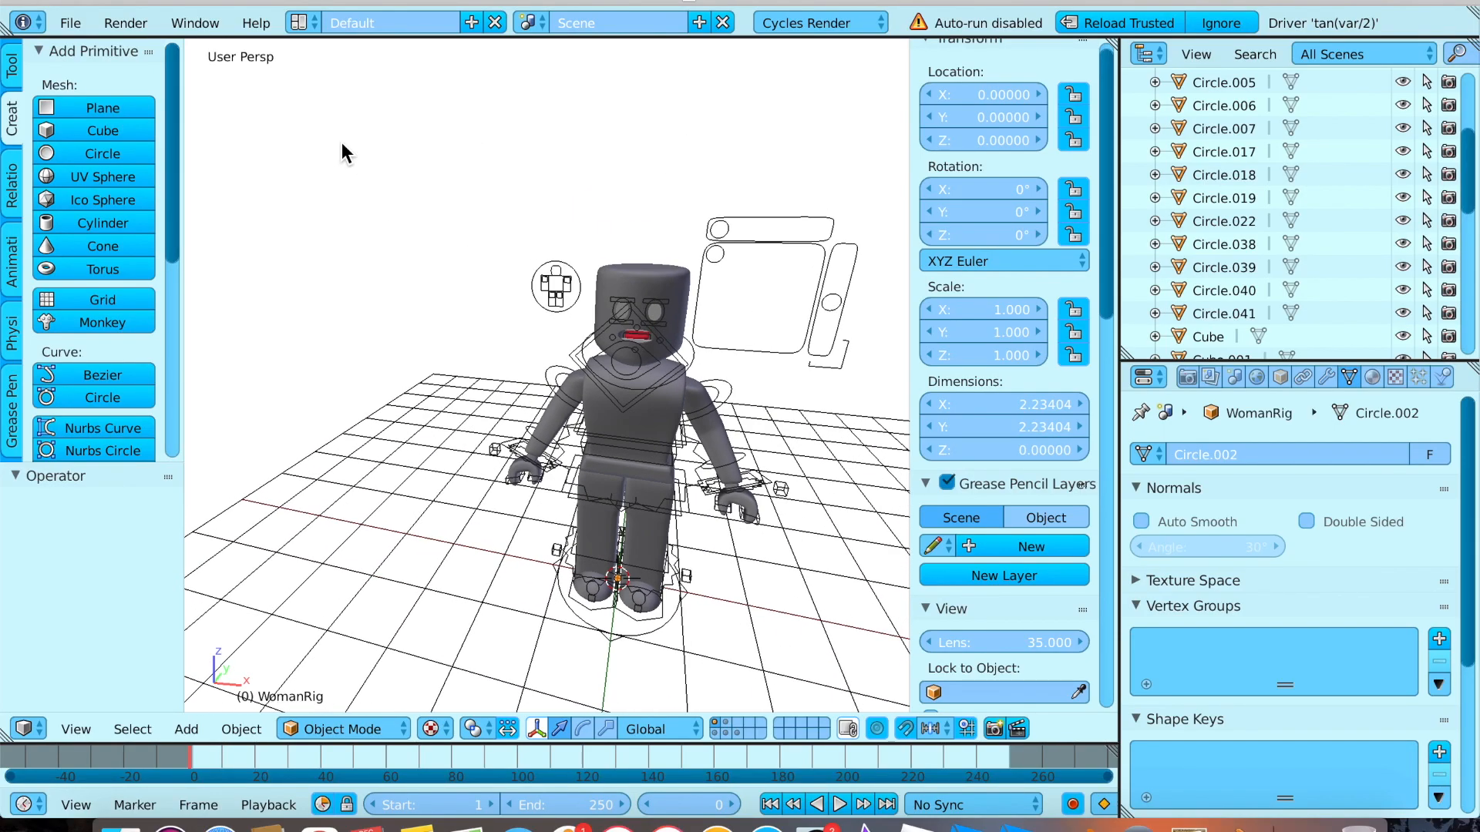
scroll(341, 142, up, 5)
right_click(680, 391)
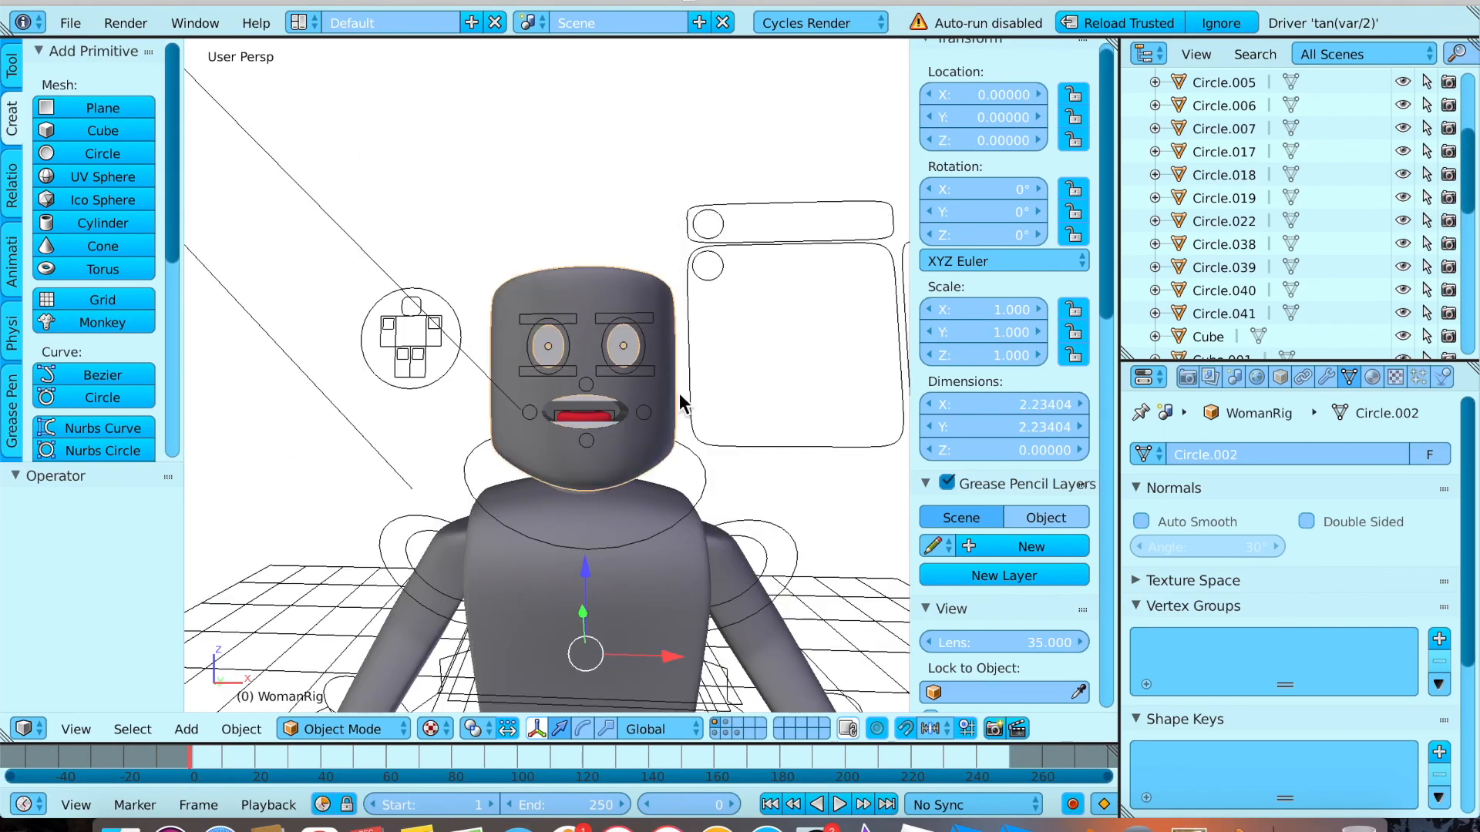
key(Delete)
Select the upper and lower mouth pieces together with the red tongue and delete them.
key(shift+f)
key(w)
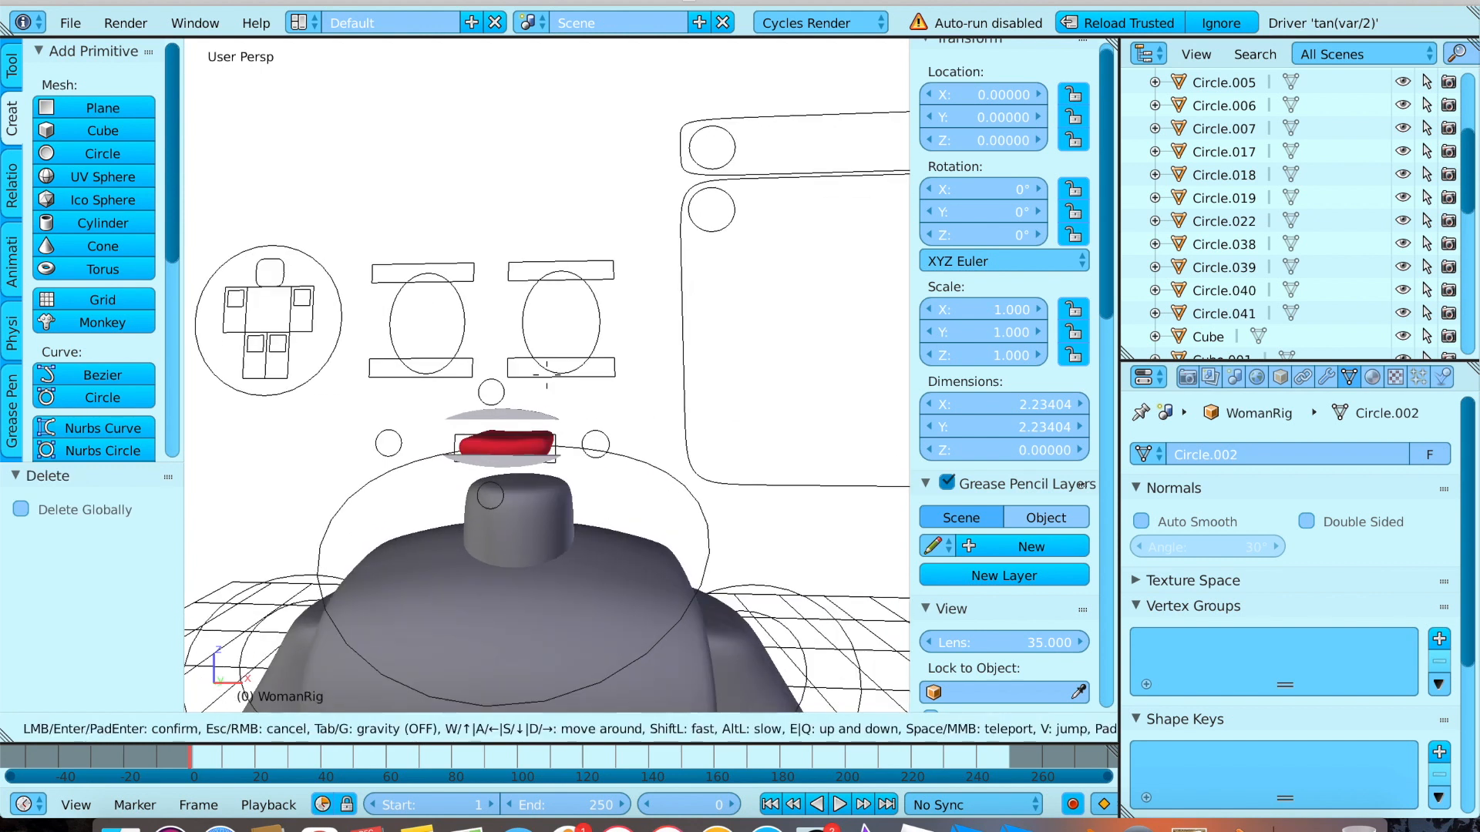
click(548, 376)
click(548, 376)
right_click(548, 377)
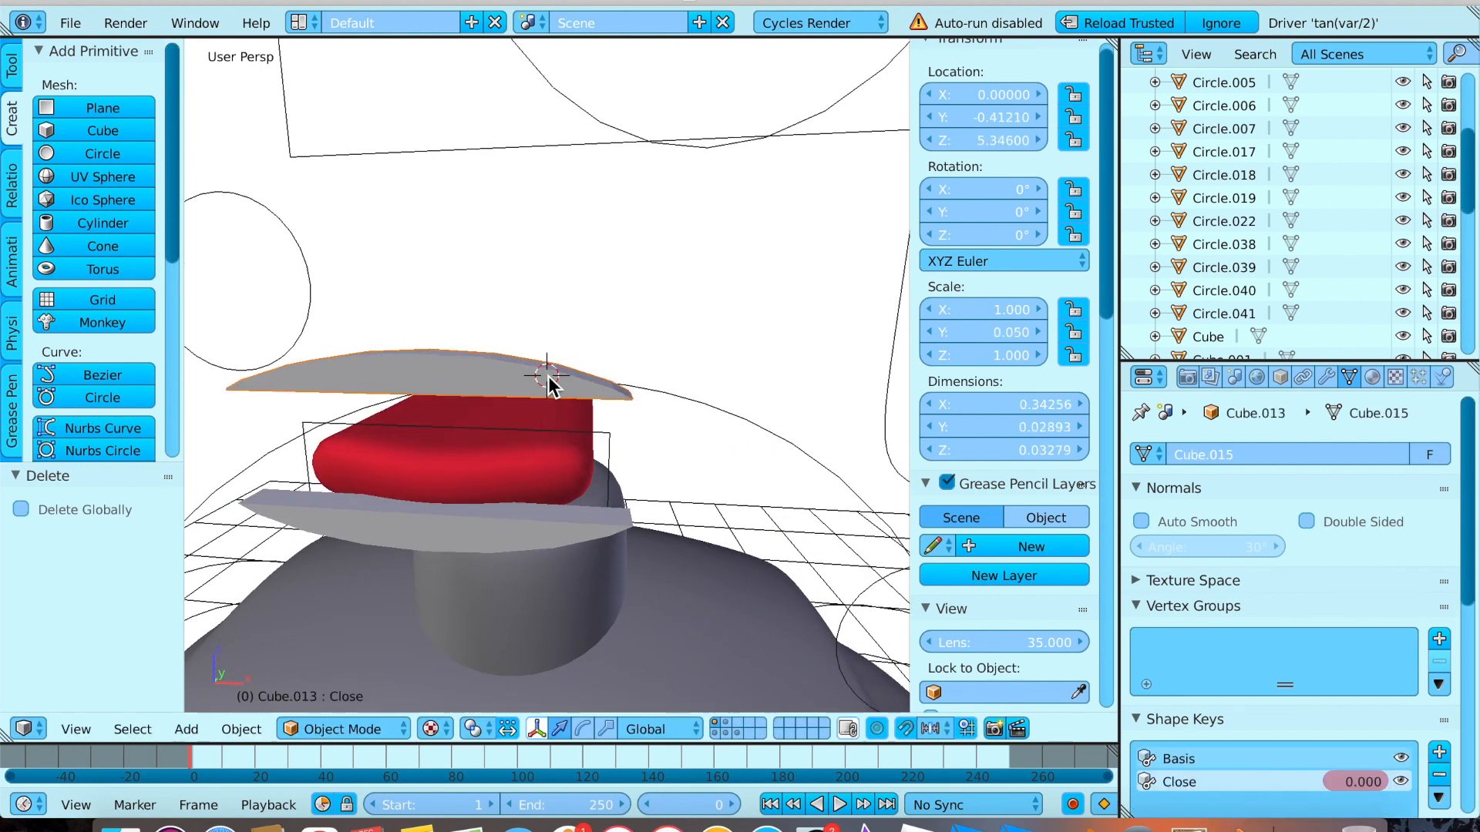
shift+right_click(549, 472)
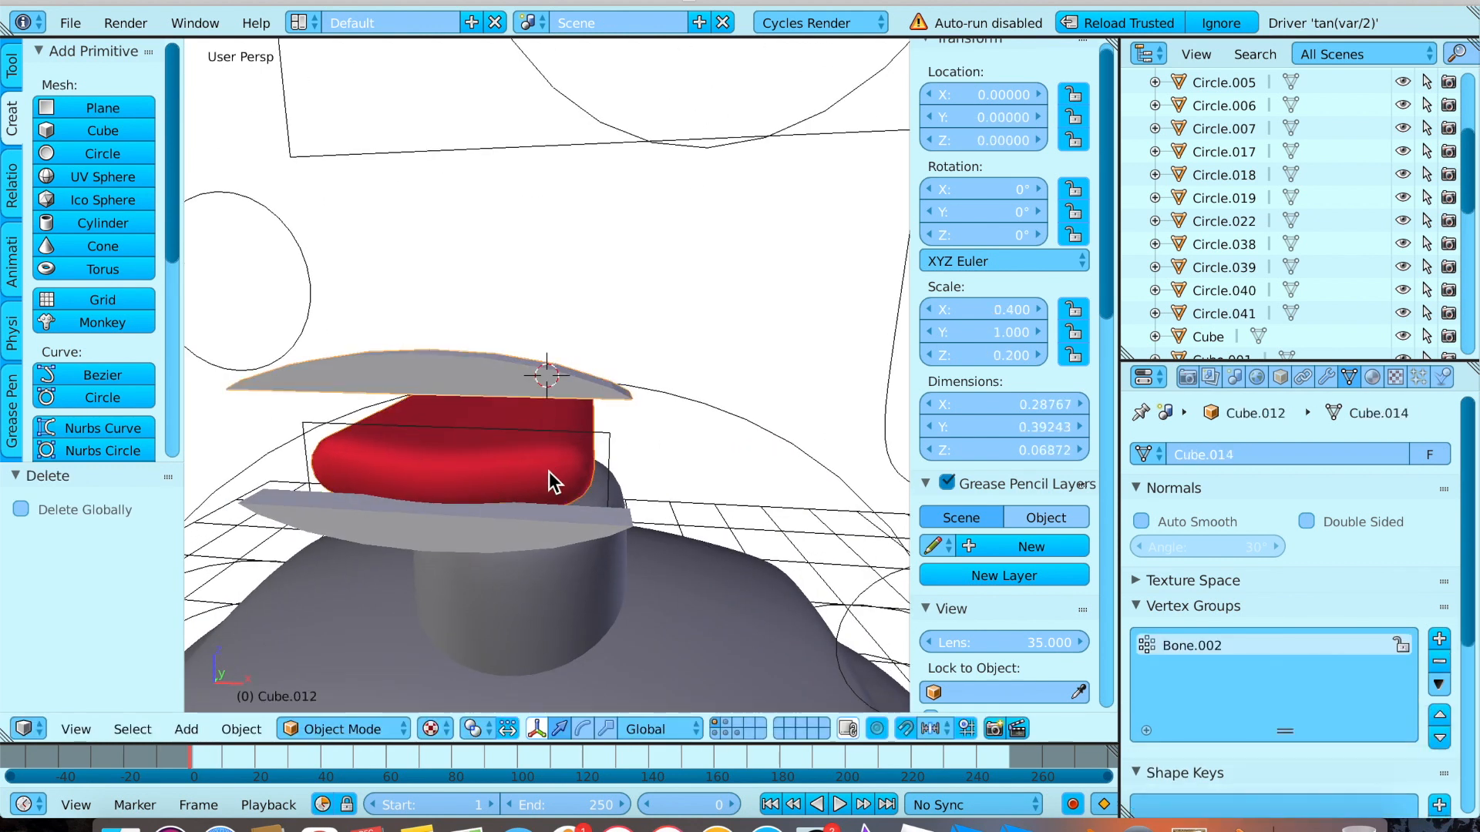
shift+right_click(299, 515)
key(x)
click(298, 515)
Examine the headless rig from several distances and angles, picking its shoulder and hand control bones.
key(shift+f)
key(s)
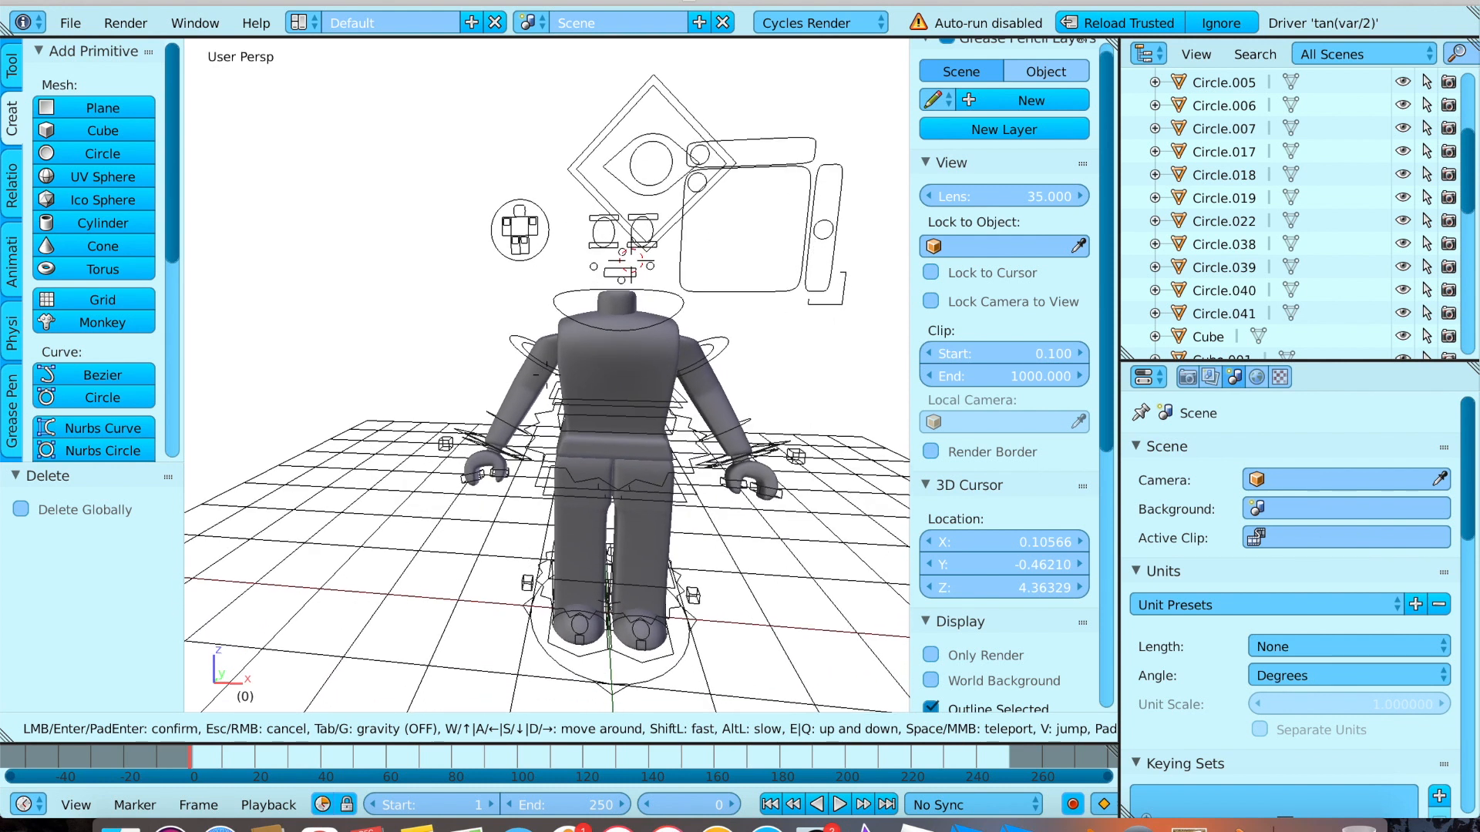
click(645, 387)
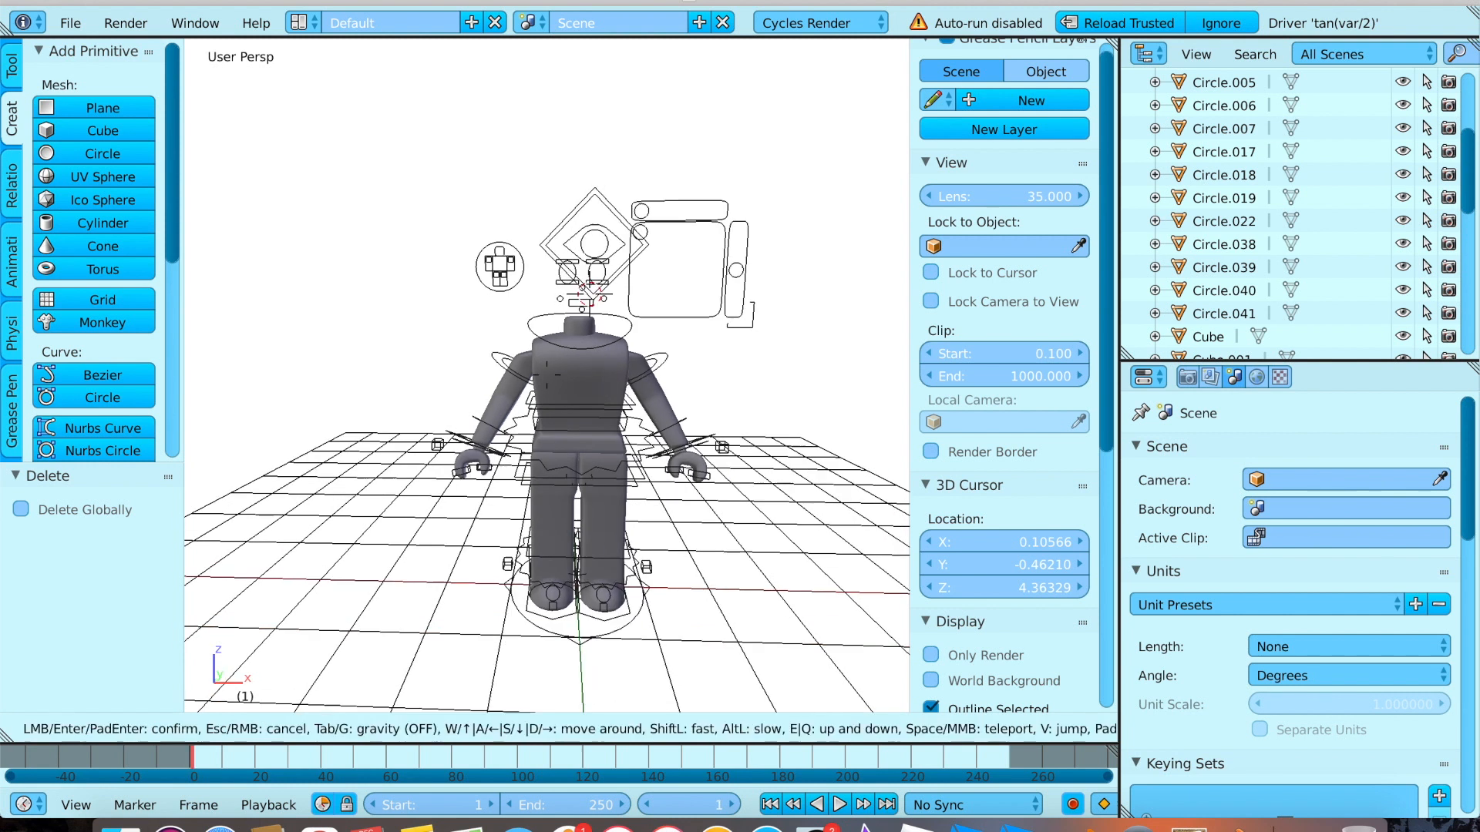
key(Escape)
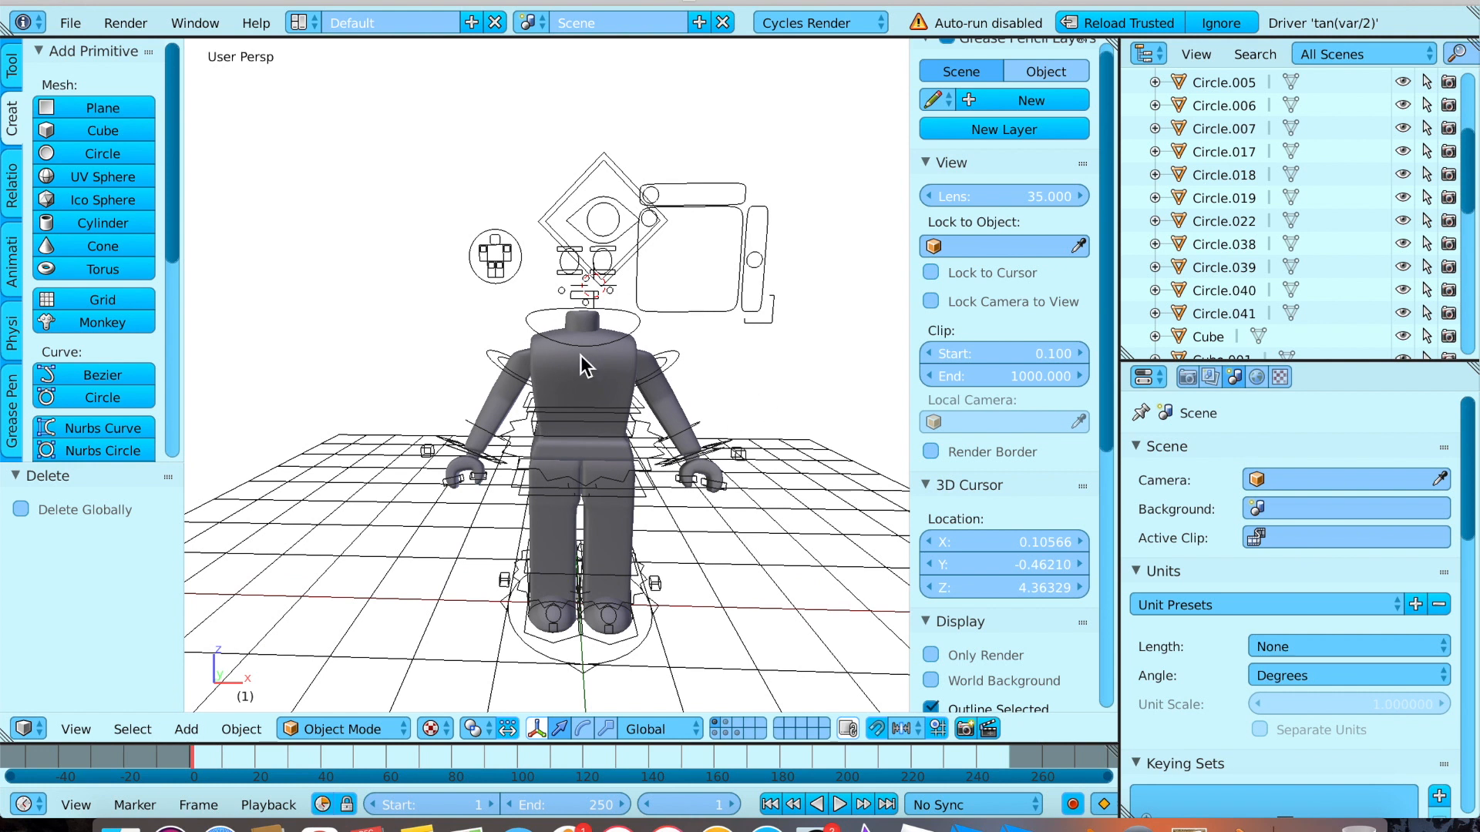
key(shift+f)
key(w)
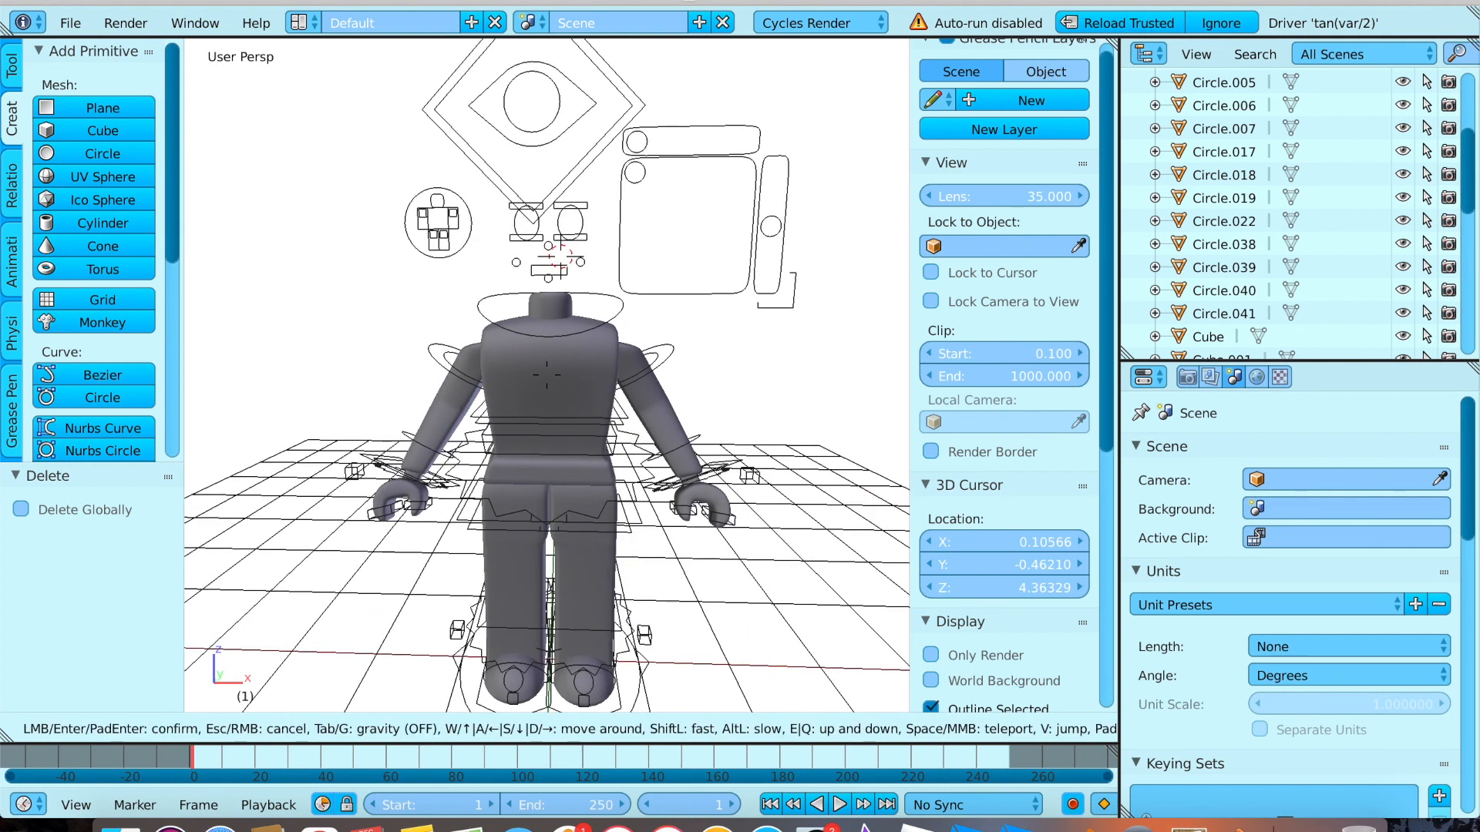
click(548, 376)
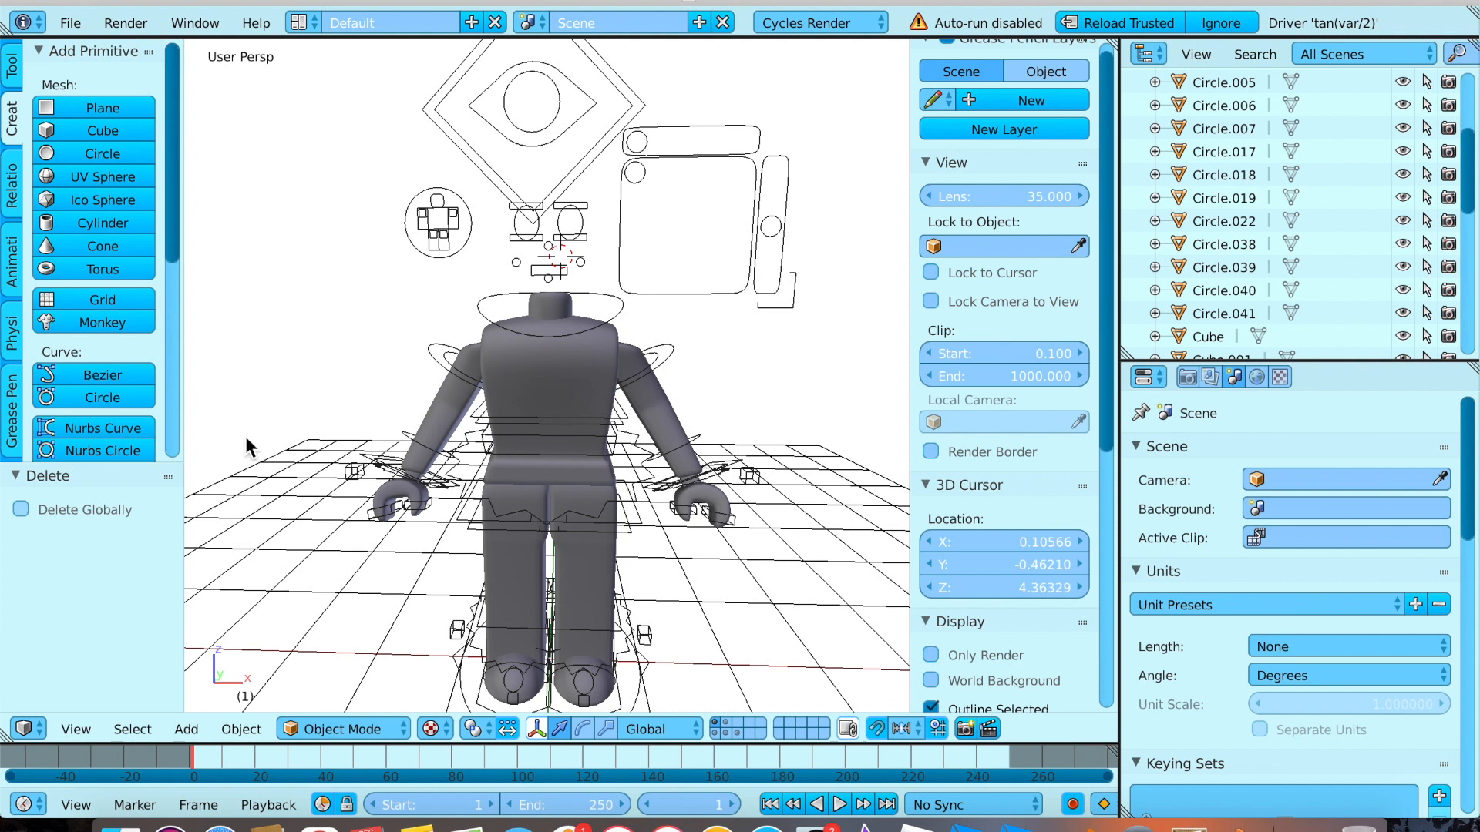
right_click(452, 374)
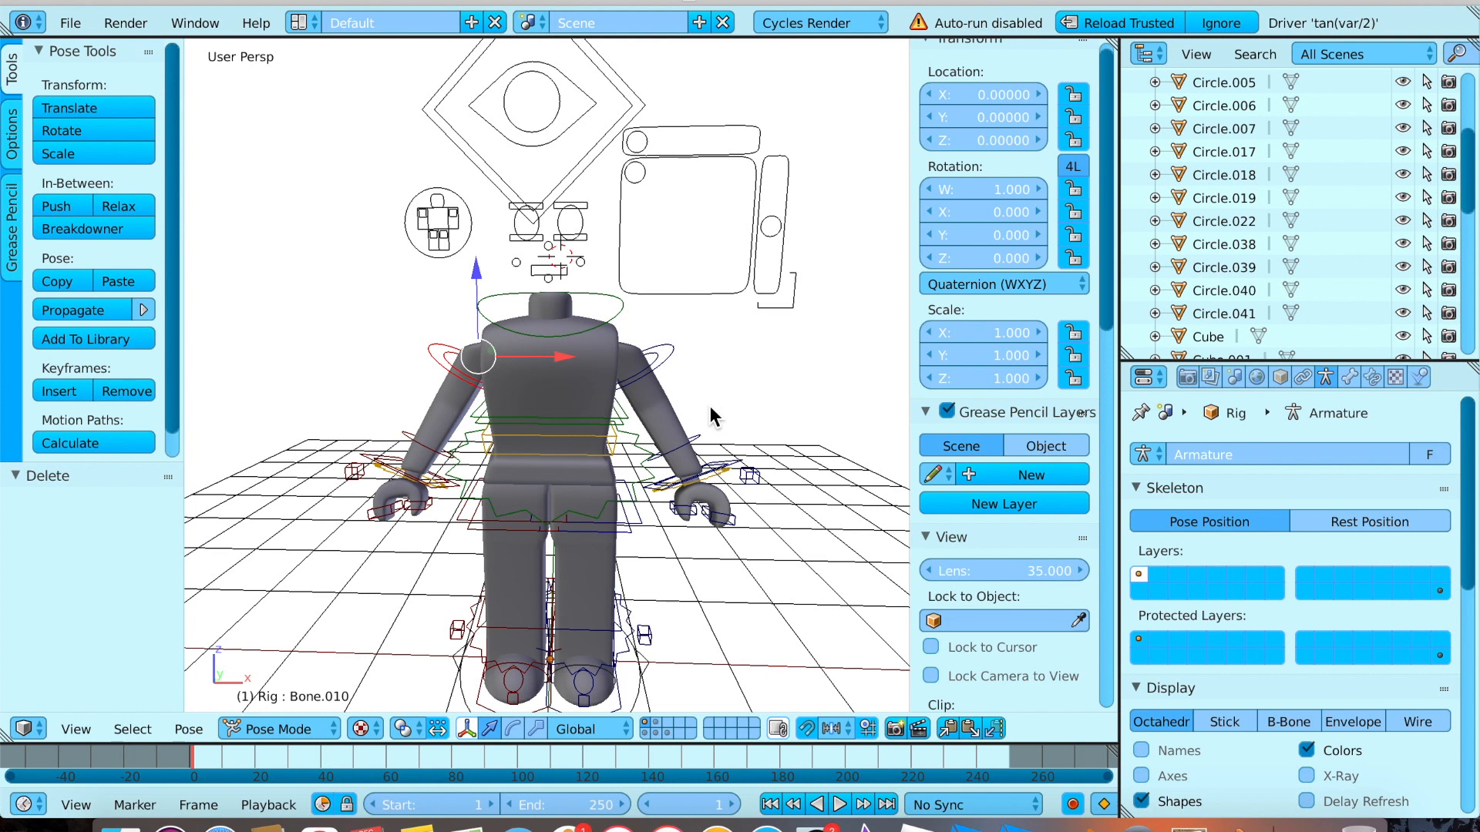
key(shift+f)
key(w)
key(Escape)
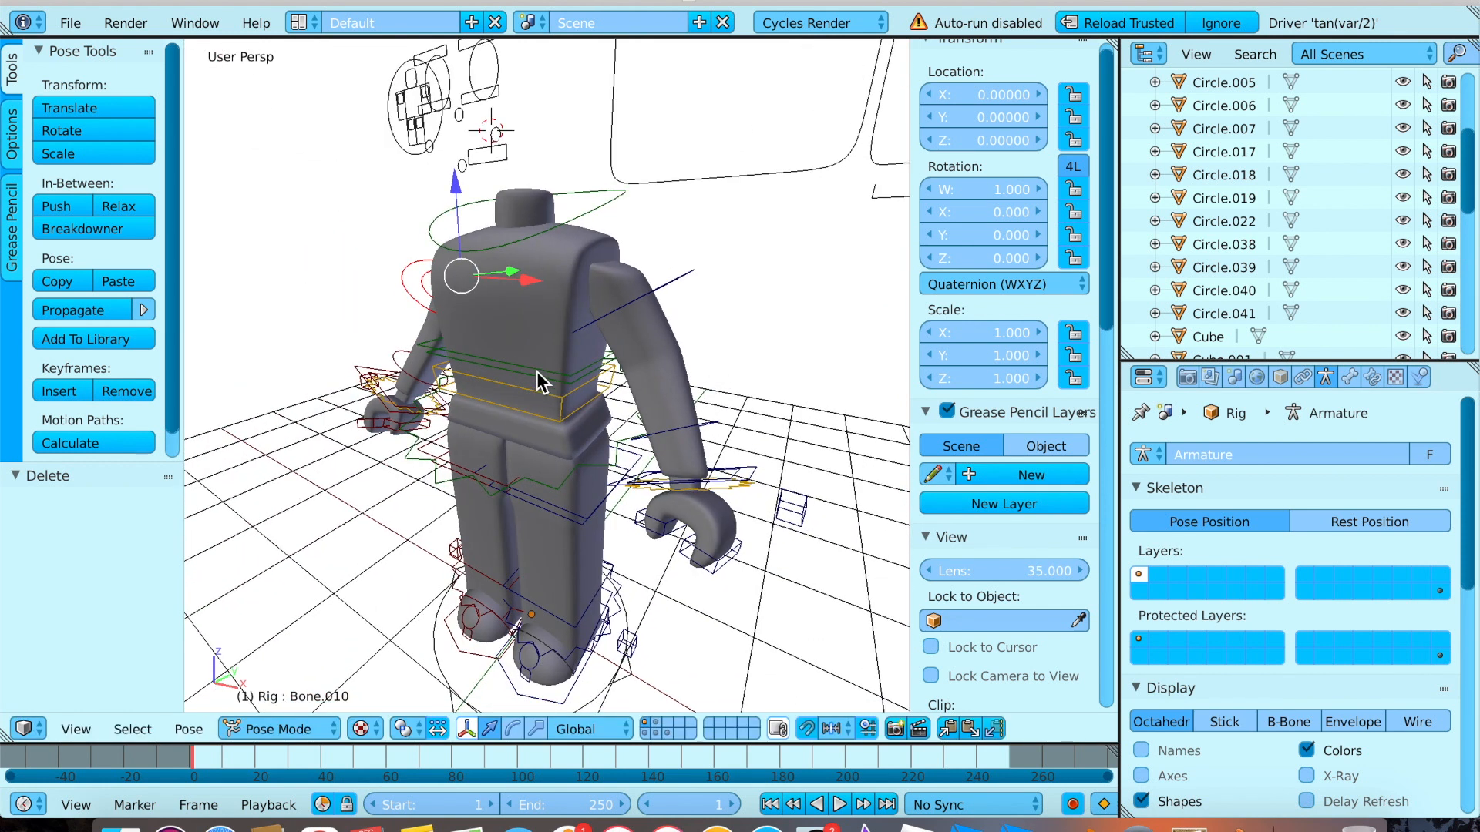
click(687, 270)
key(shift+f)
key(w)
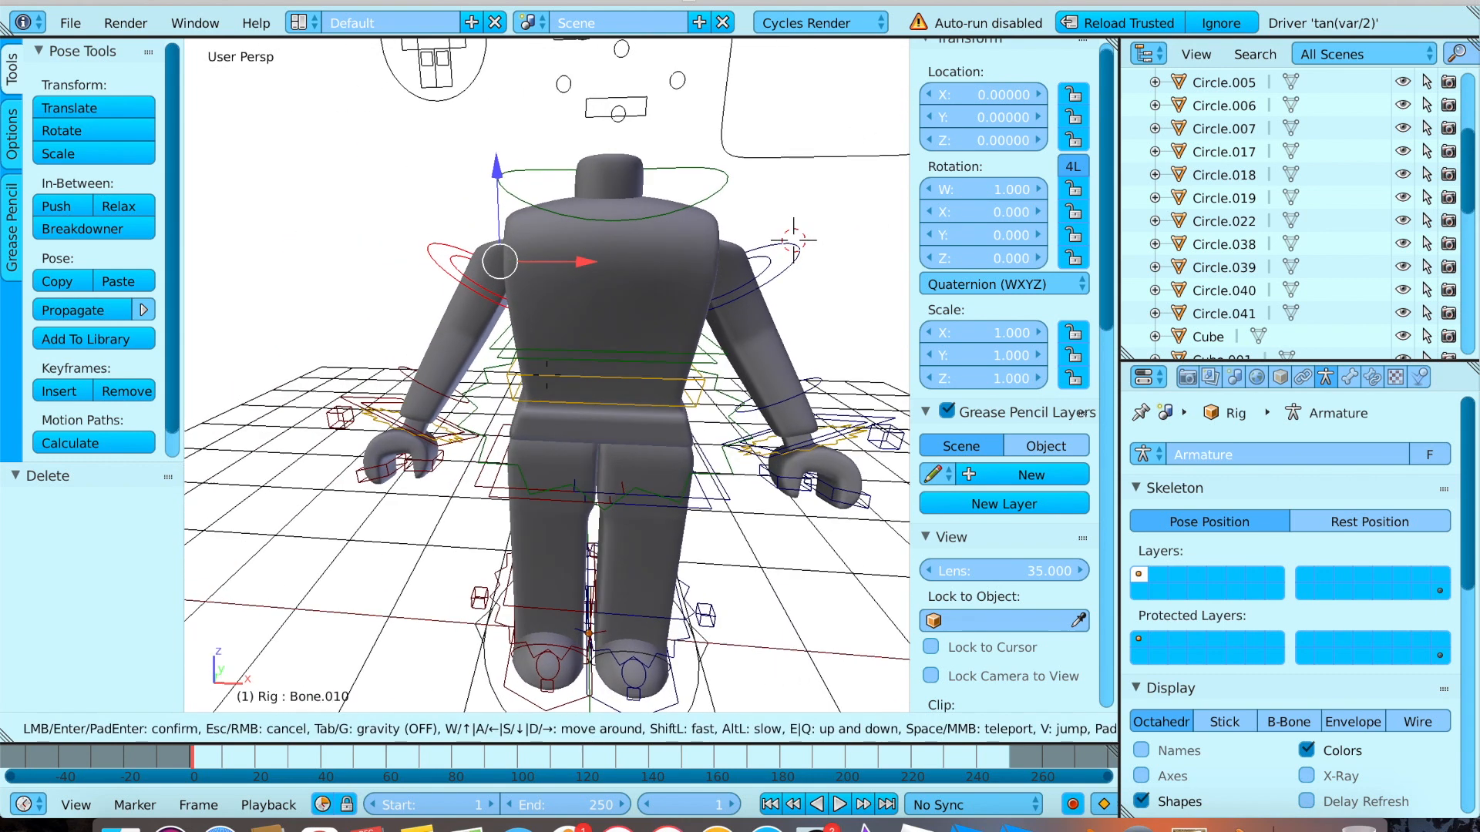
key(s)
click(548, 377)
click(367, 429)
right_click(367, 429)
click(254, 439)
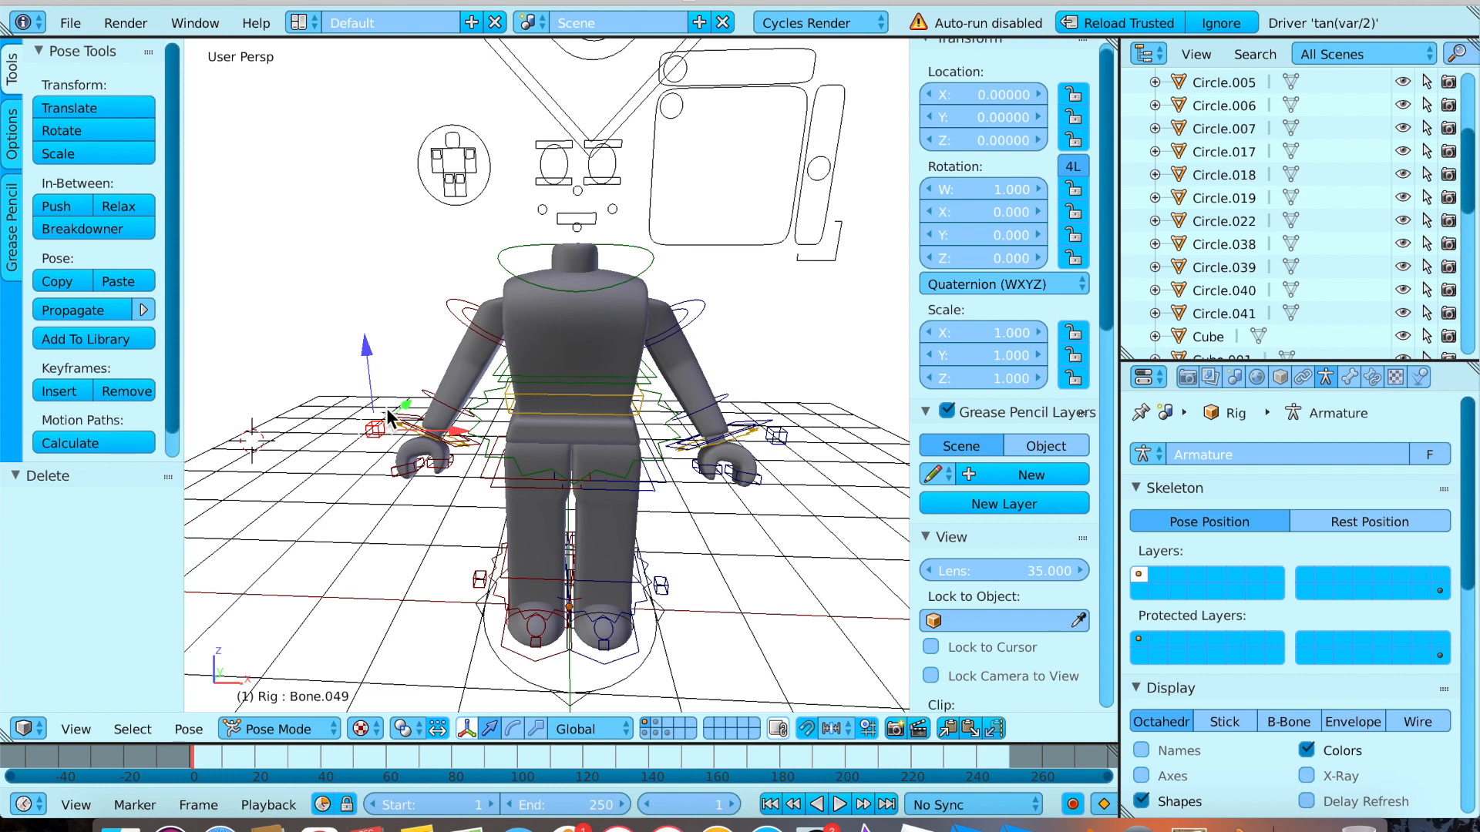
Lower the head control about 0.084 along Z and tilt it about 10° around the global Y axis.
click(506, 254)
right_click(506, 255)
drag(578, 188, 578, 171)
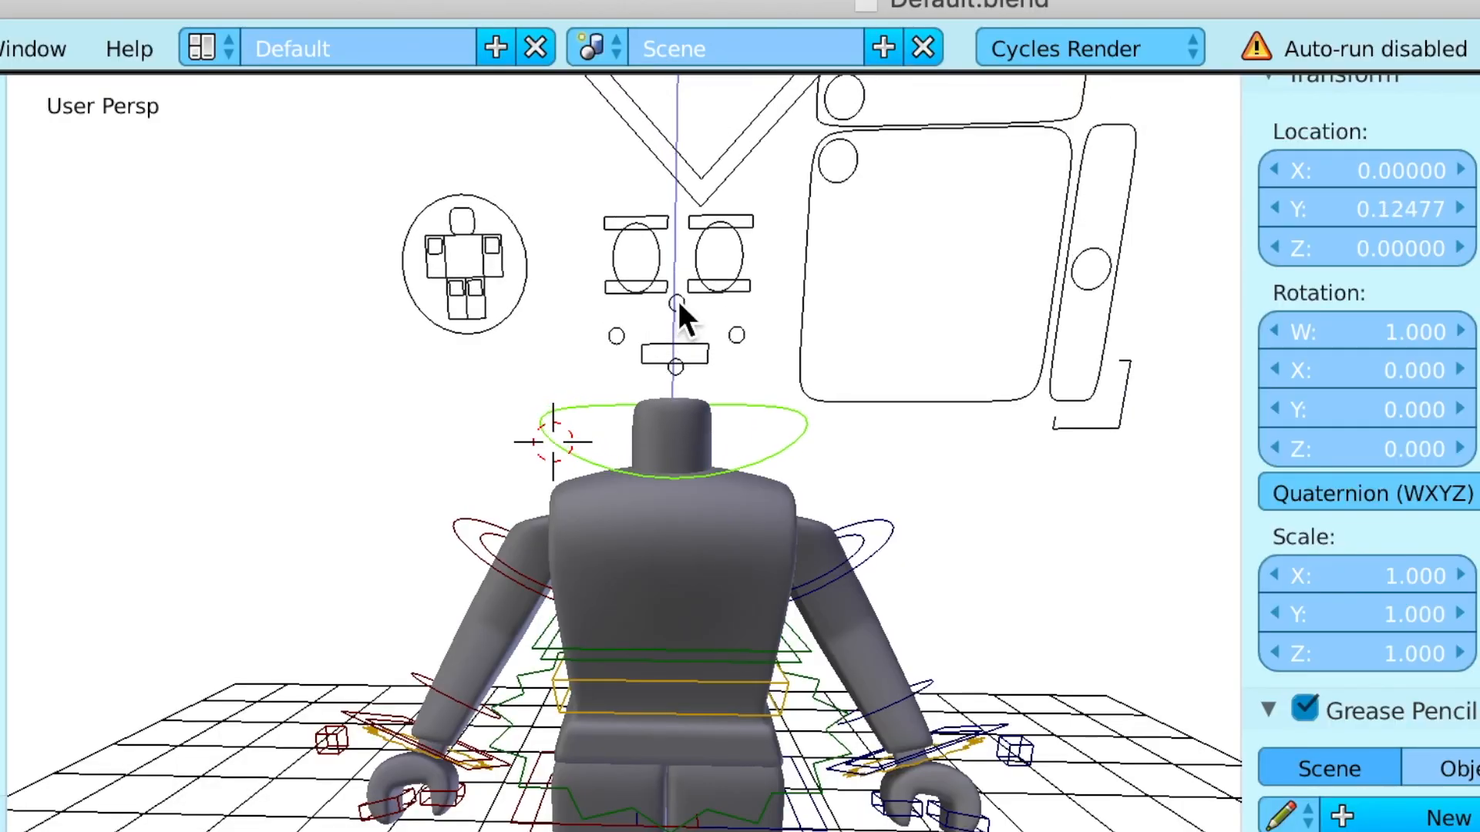
drag(677, 298, 711, 341)
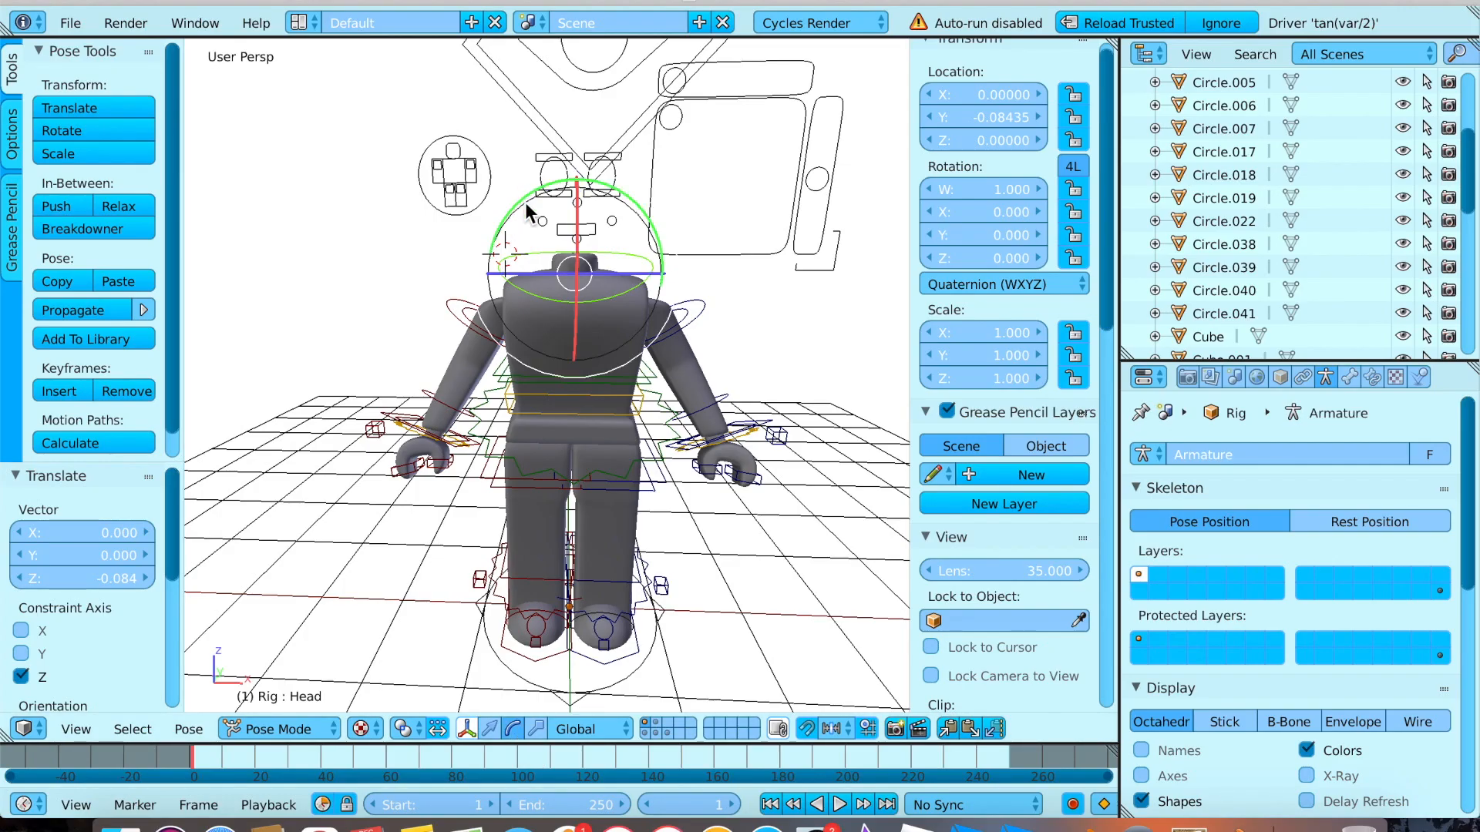
drag(526, 204, 536, 193)
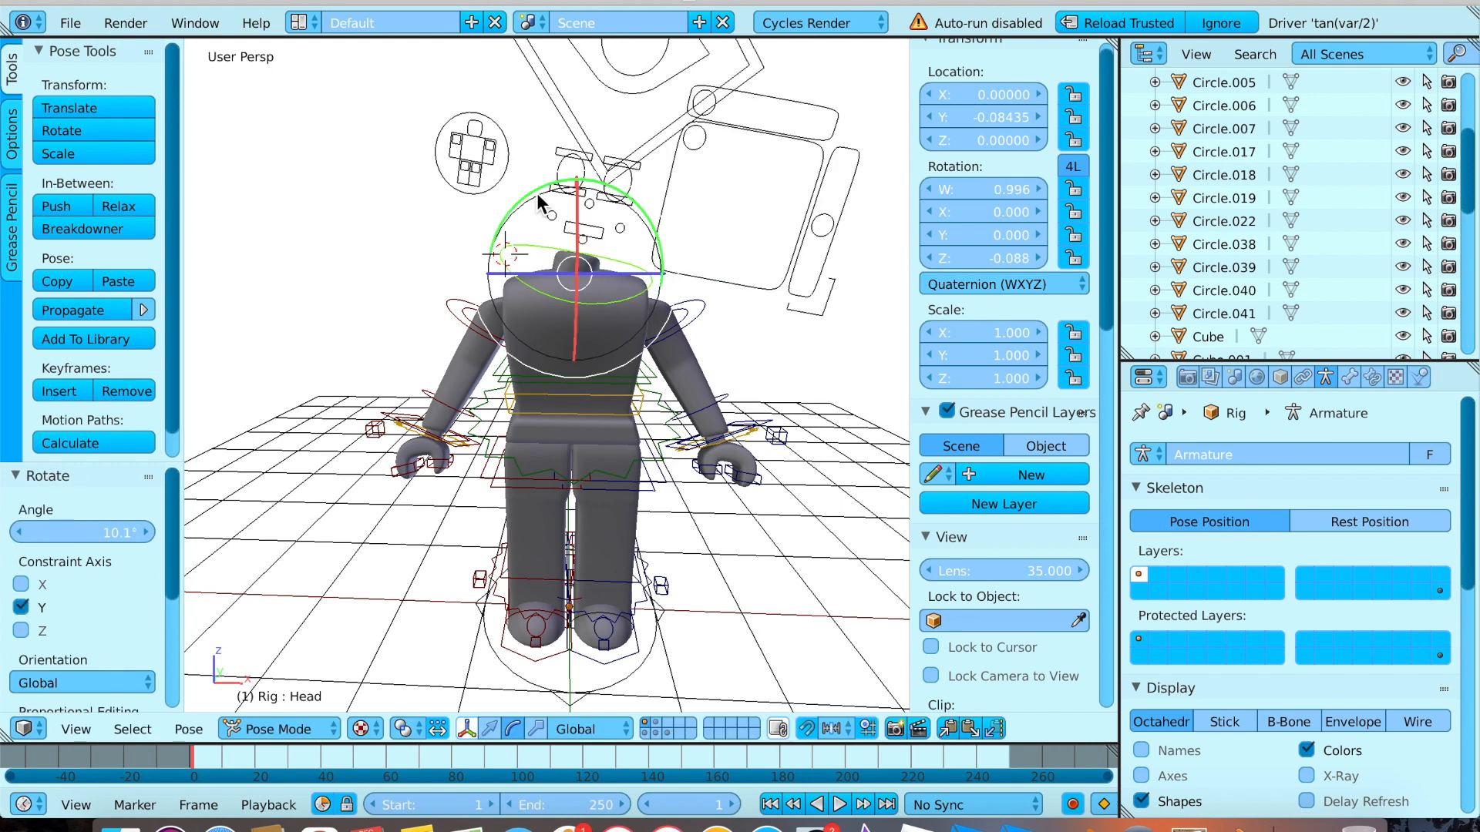
key(space)
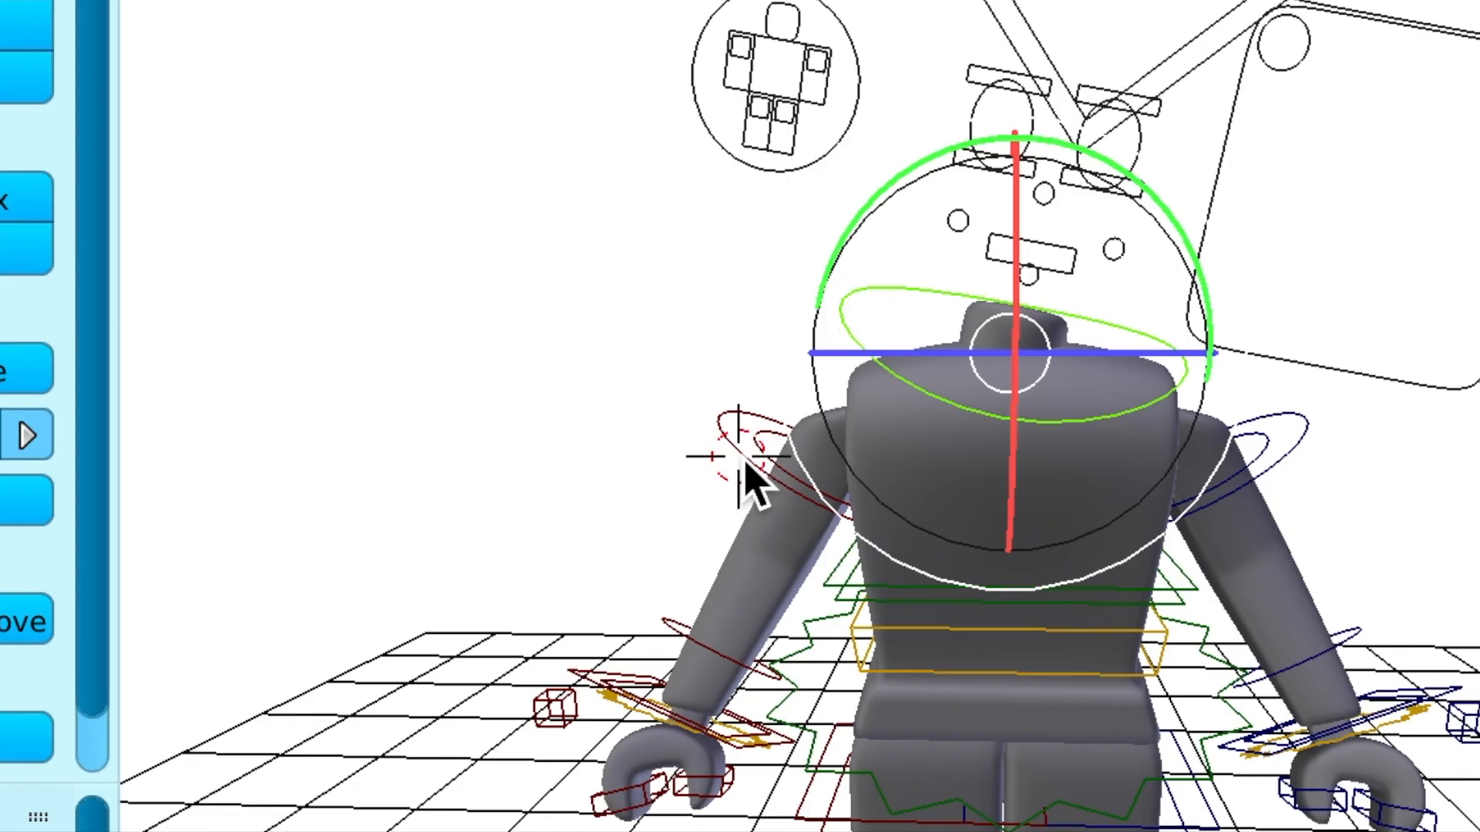
Rotate the character's left shoulder control, including about -8.8° around X, and shift it outward along X.
right_click(457, 313)
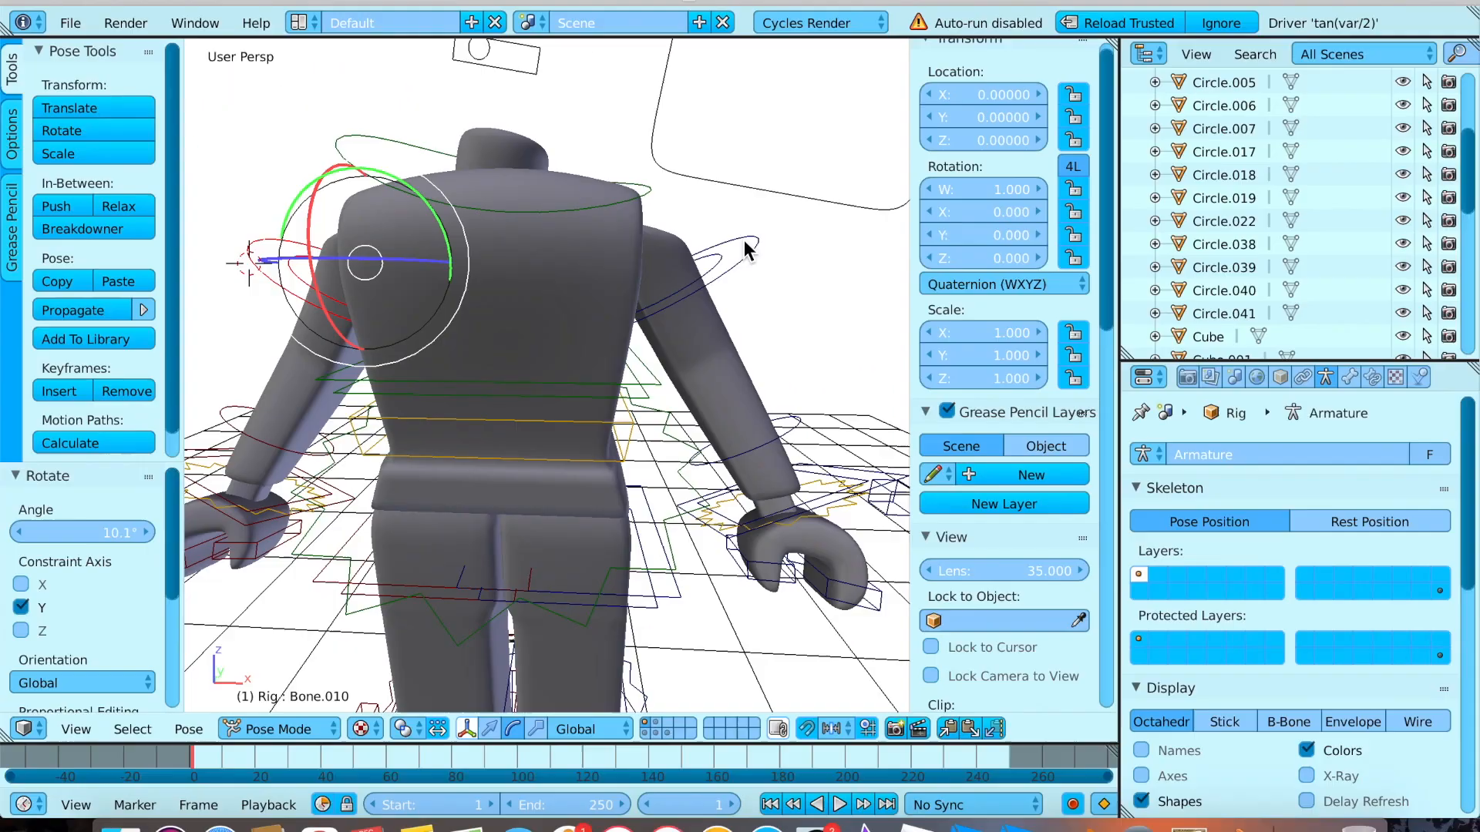
right_click(732, 243)
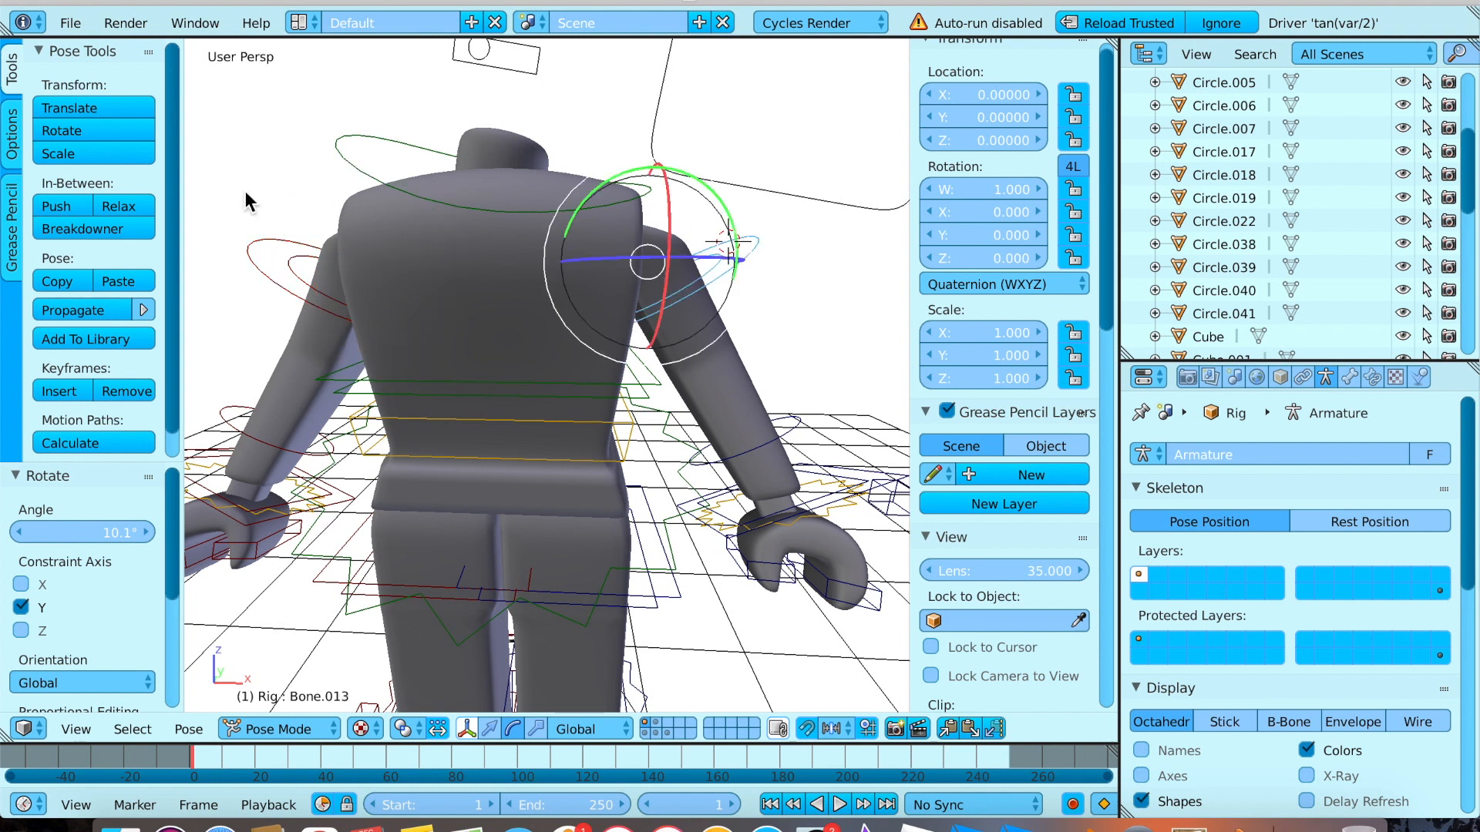
key(r)
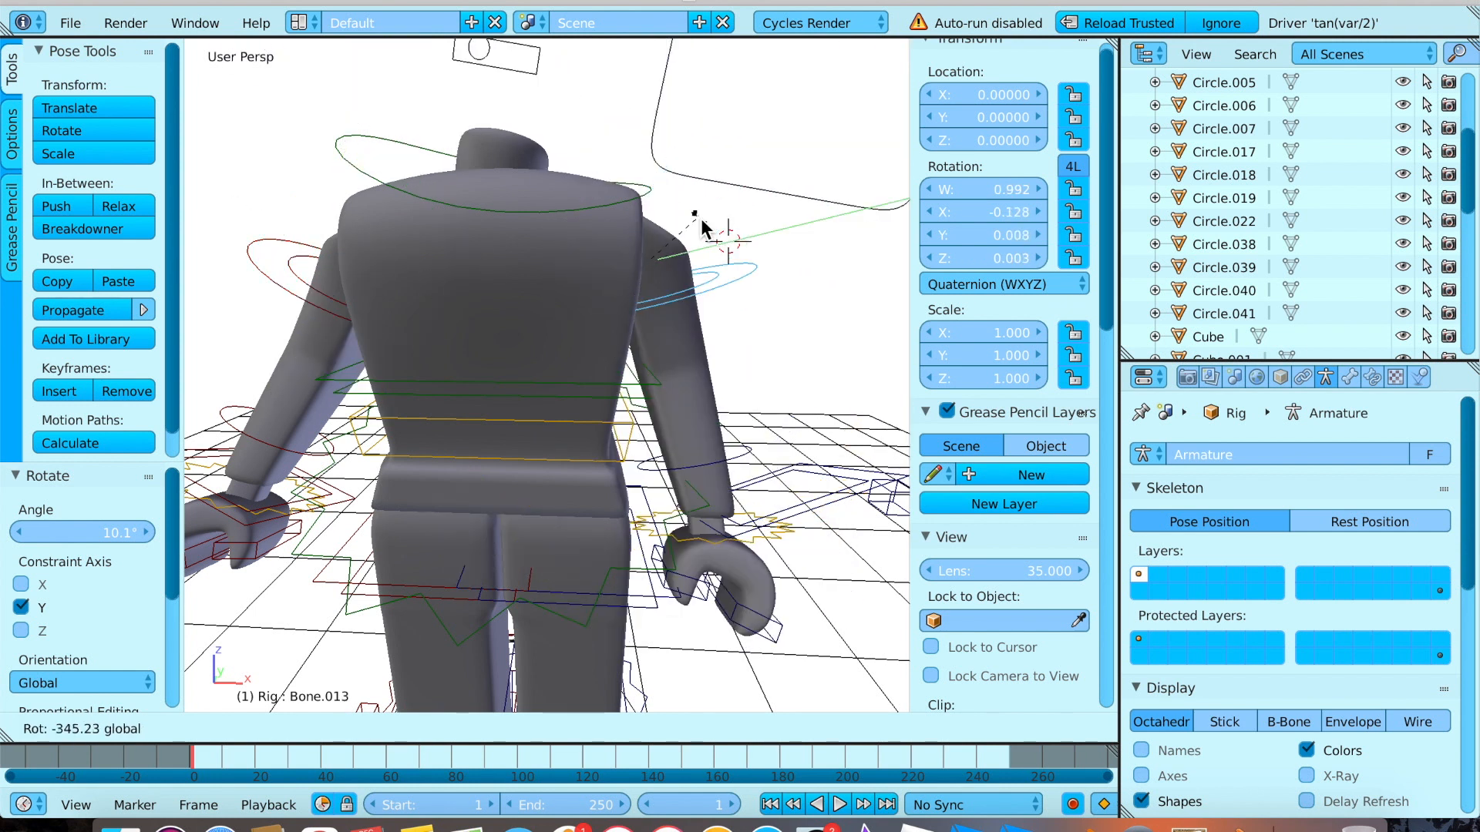
click(673, 262)
key(r)
drag(653, 321, 725, 287)
click(487, 732)
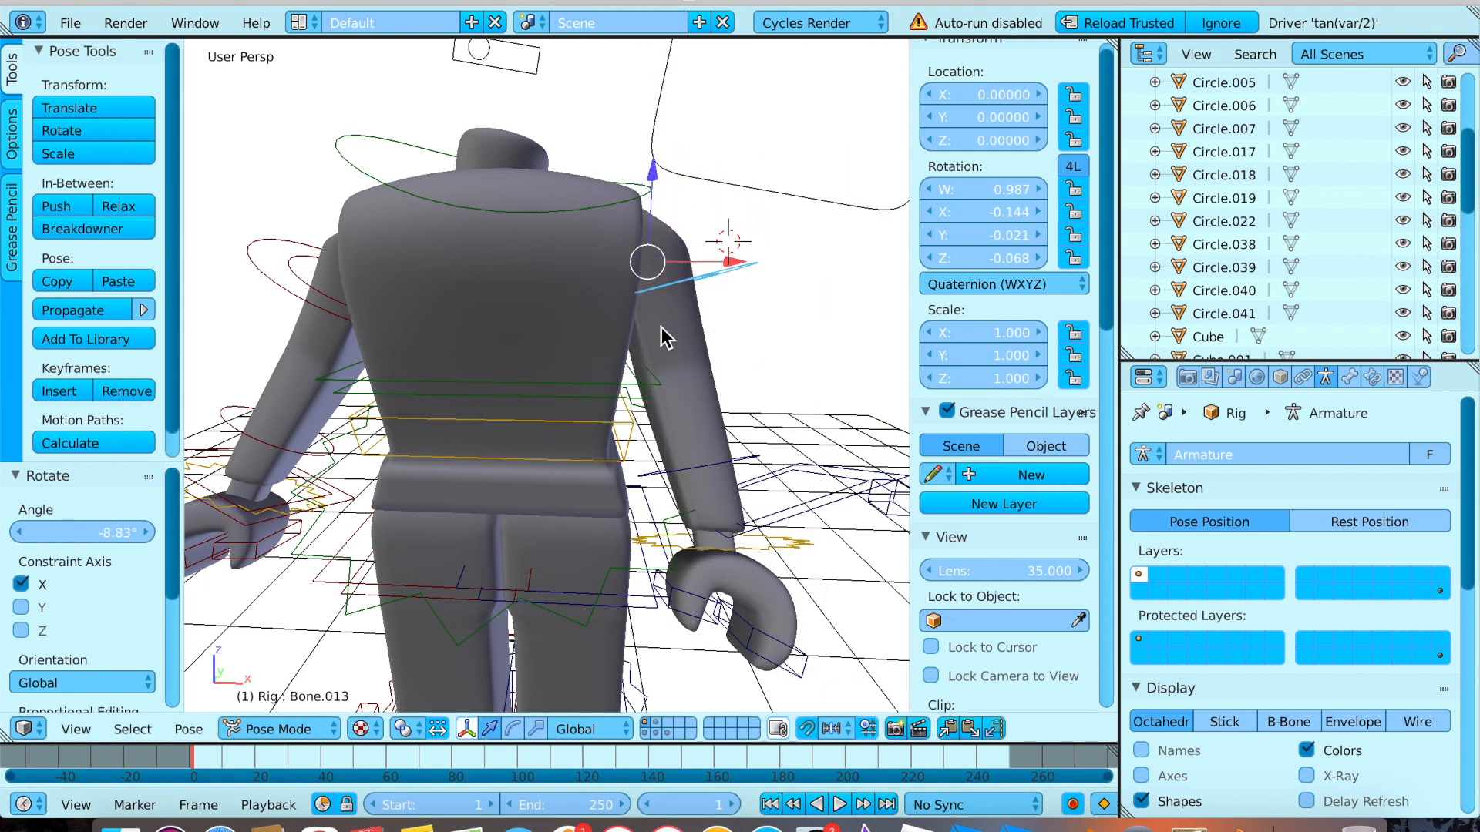
drag(730, 262, 742, 339)
Move the character's right shoulder control about -0.209 along X and rotate the right forearm control about -32.4° around X.
click(290, 303)
click(293, 288)
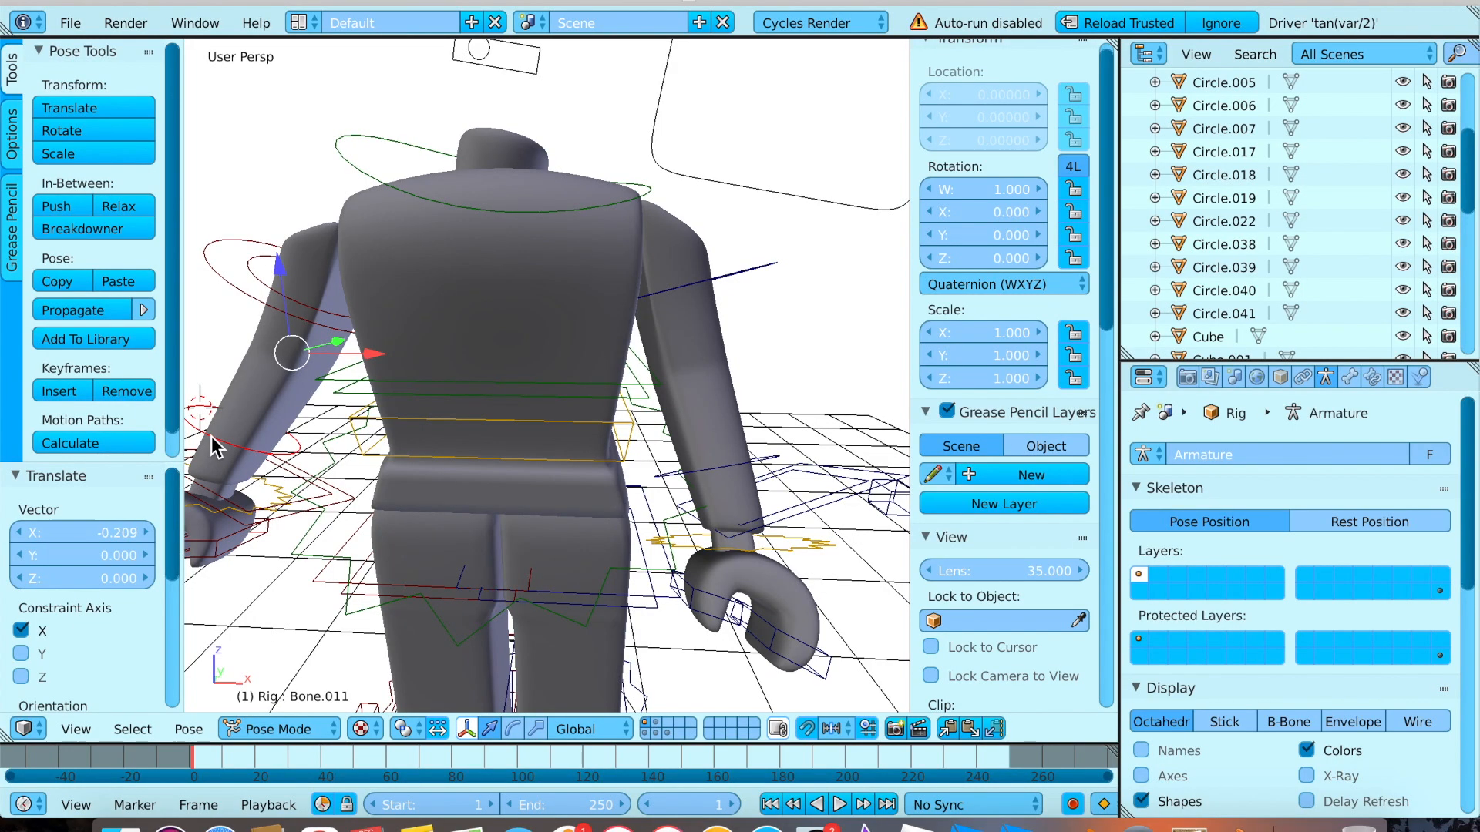
click(514, 728)
drag(225, 329, 282, 309)
click(742, 468)
right_click(742, 466)
click(774, 454)
key(ctrl+z)
key(ctrl+z)
Rotate the character's left hand control about -11.4° around the global Y axis.
key(shift+f)
click(658, 404)
key(shift+f)
click(510, 374)
right_click(475, 377)
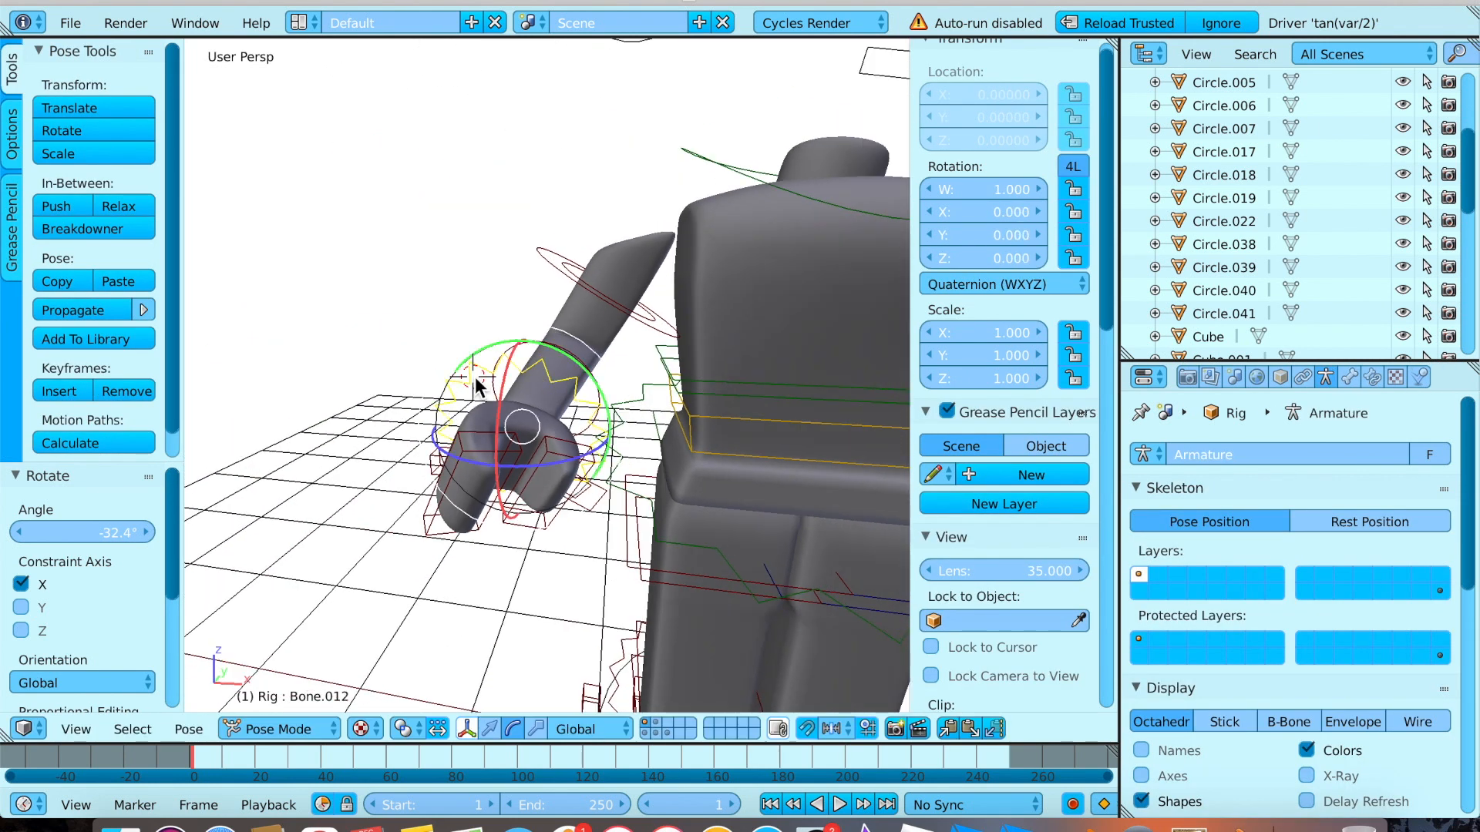
key(shift+f)
key(Return)
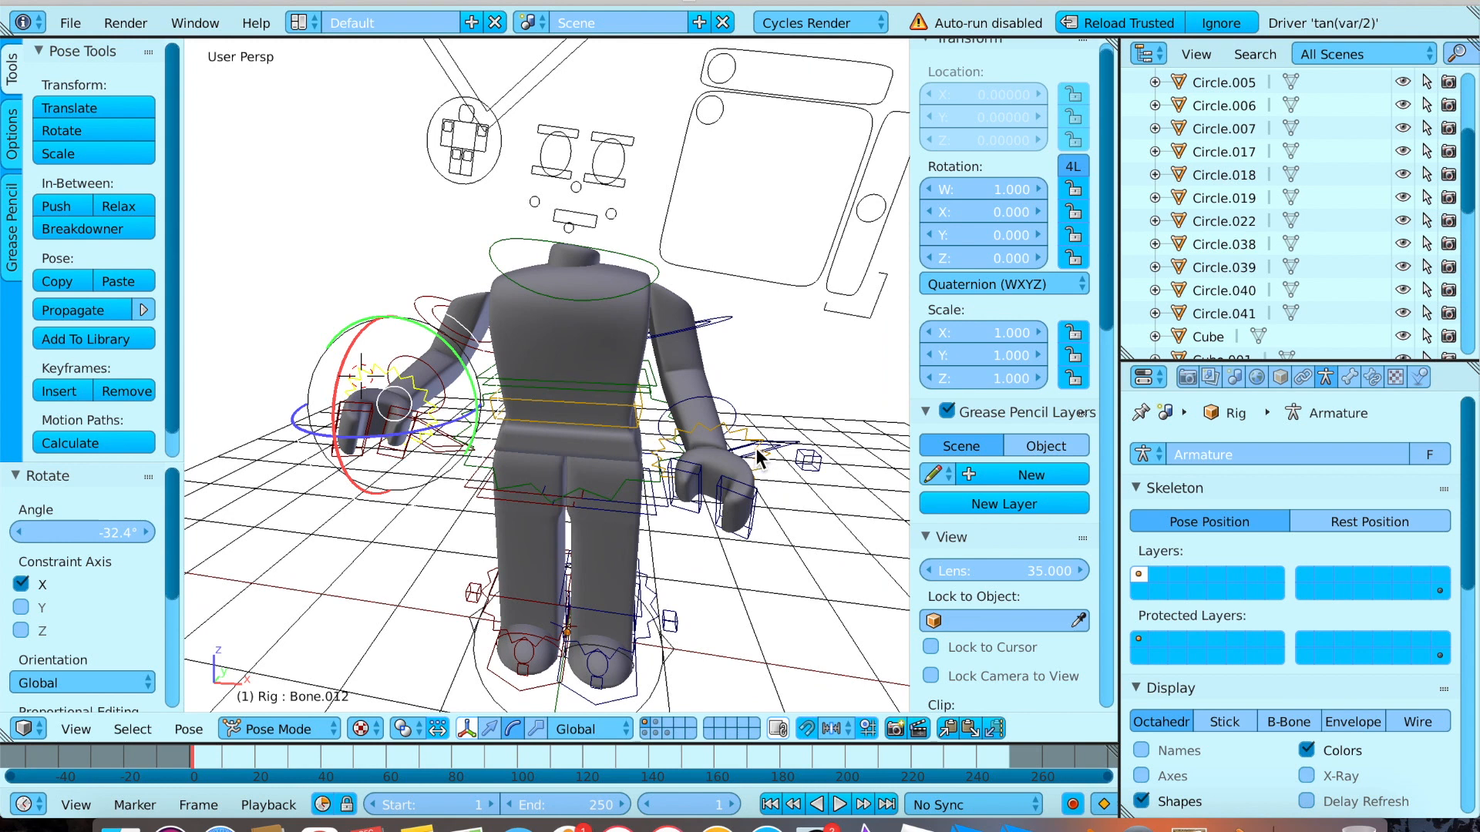
right_click(640, 393)
key(r)
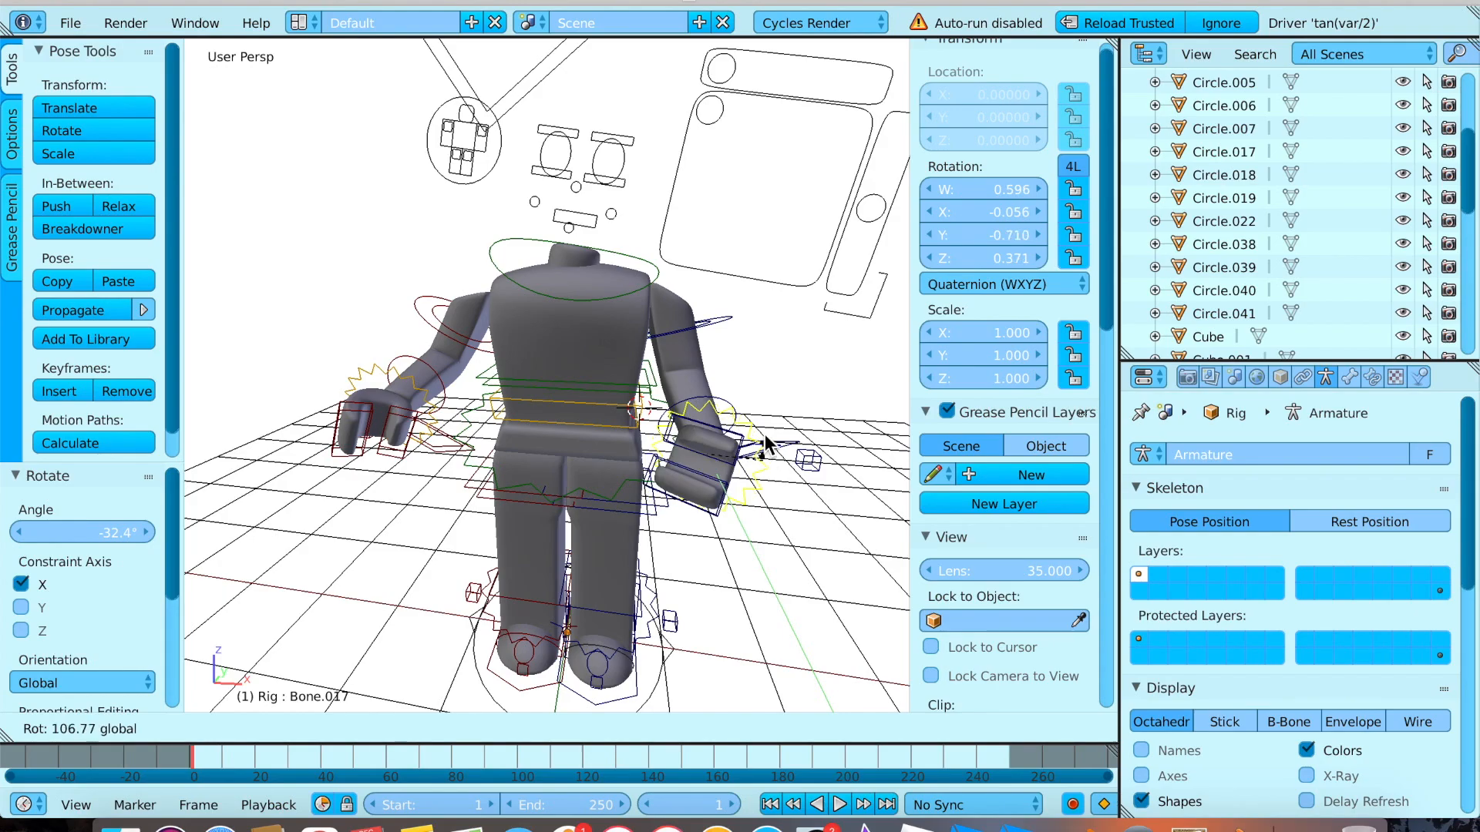
key(y)
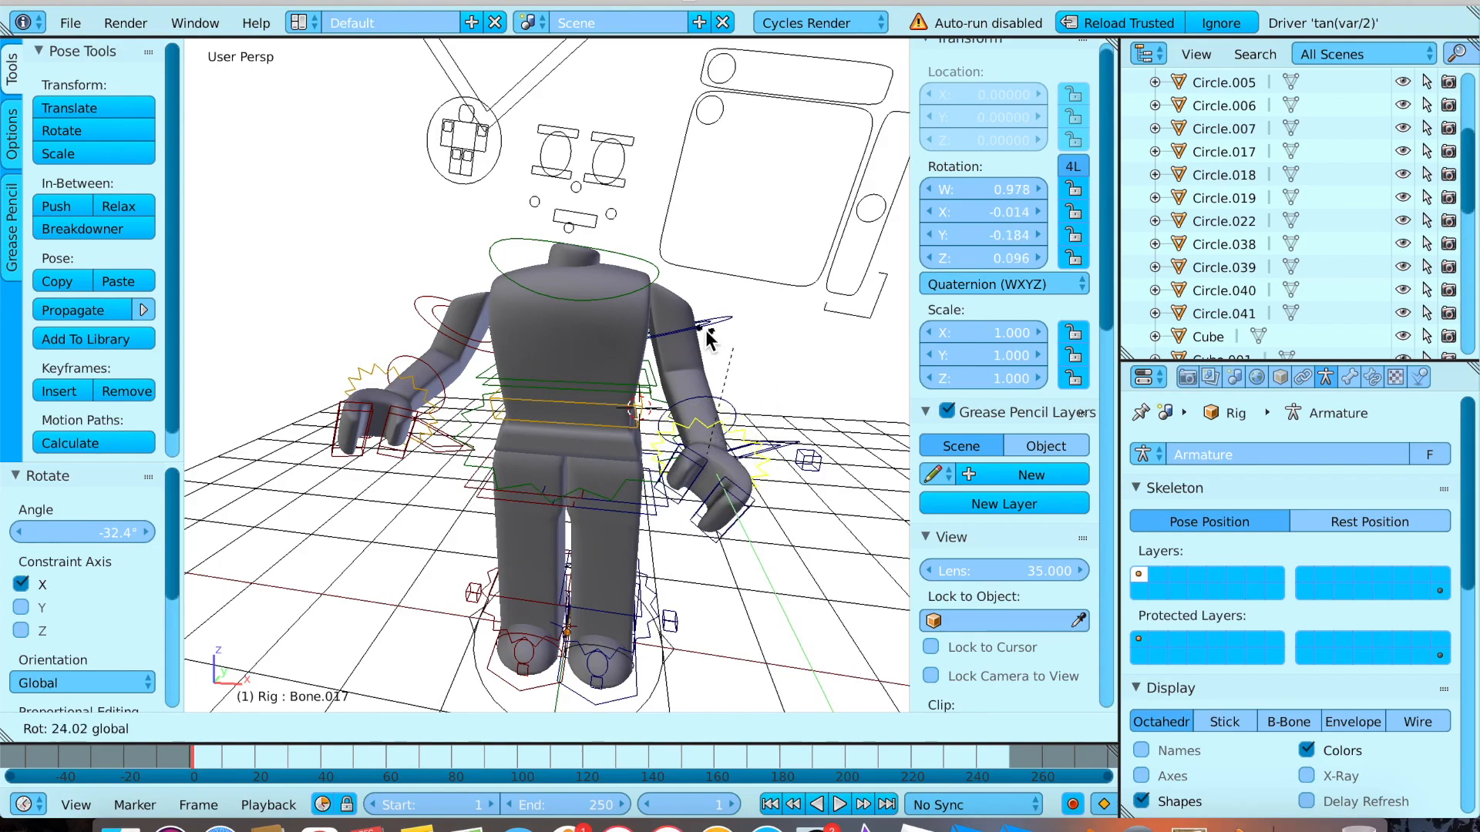
click(668, 350)
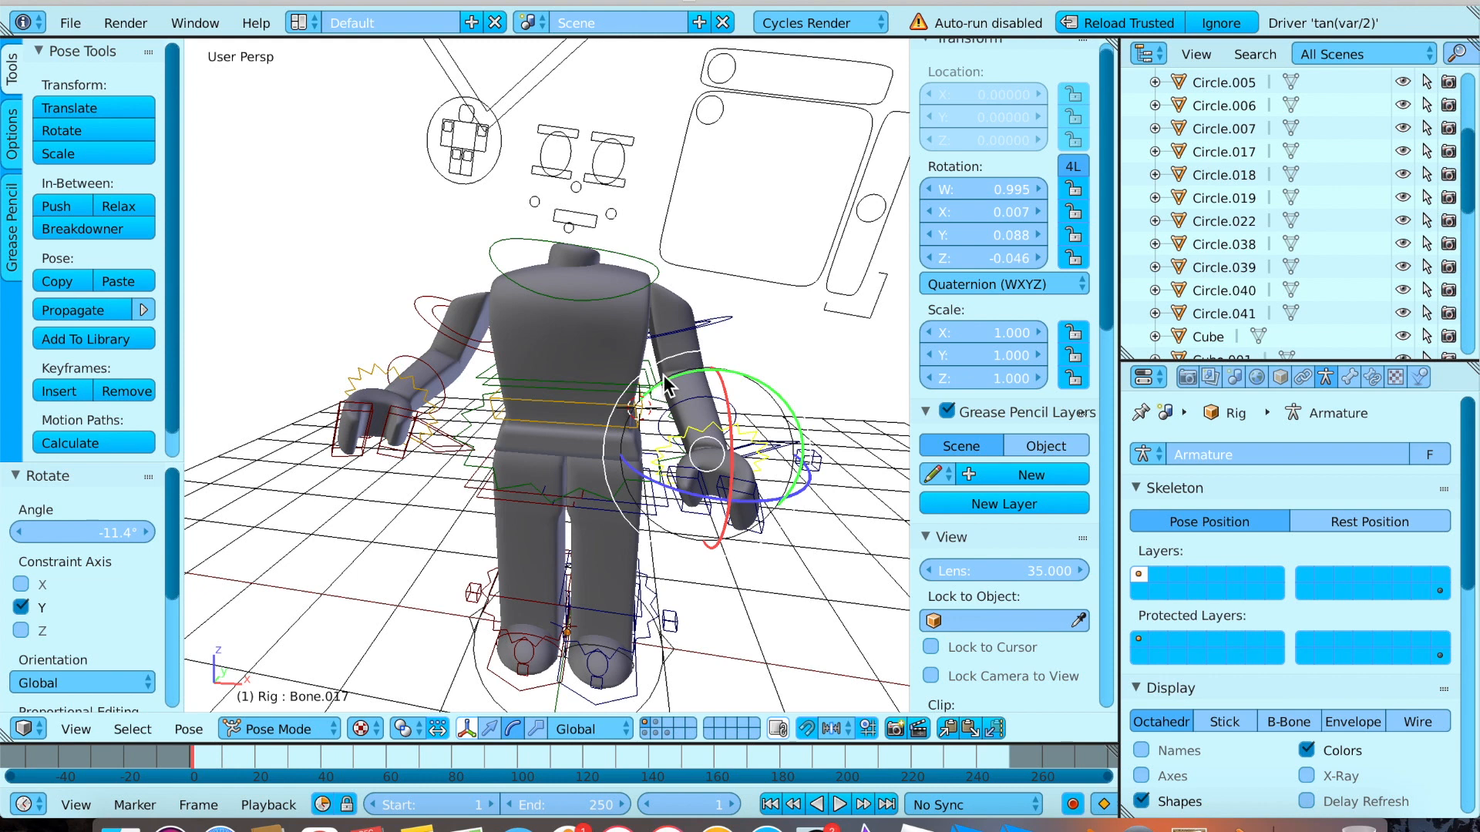
Rotate the outer finger control of the character's left hand about 61.6° around Z to open the grip.
key(shift+f)
key(w)
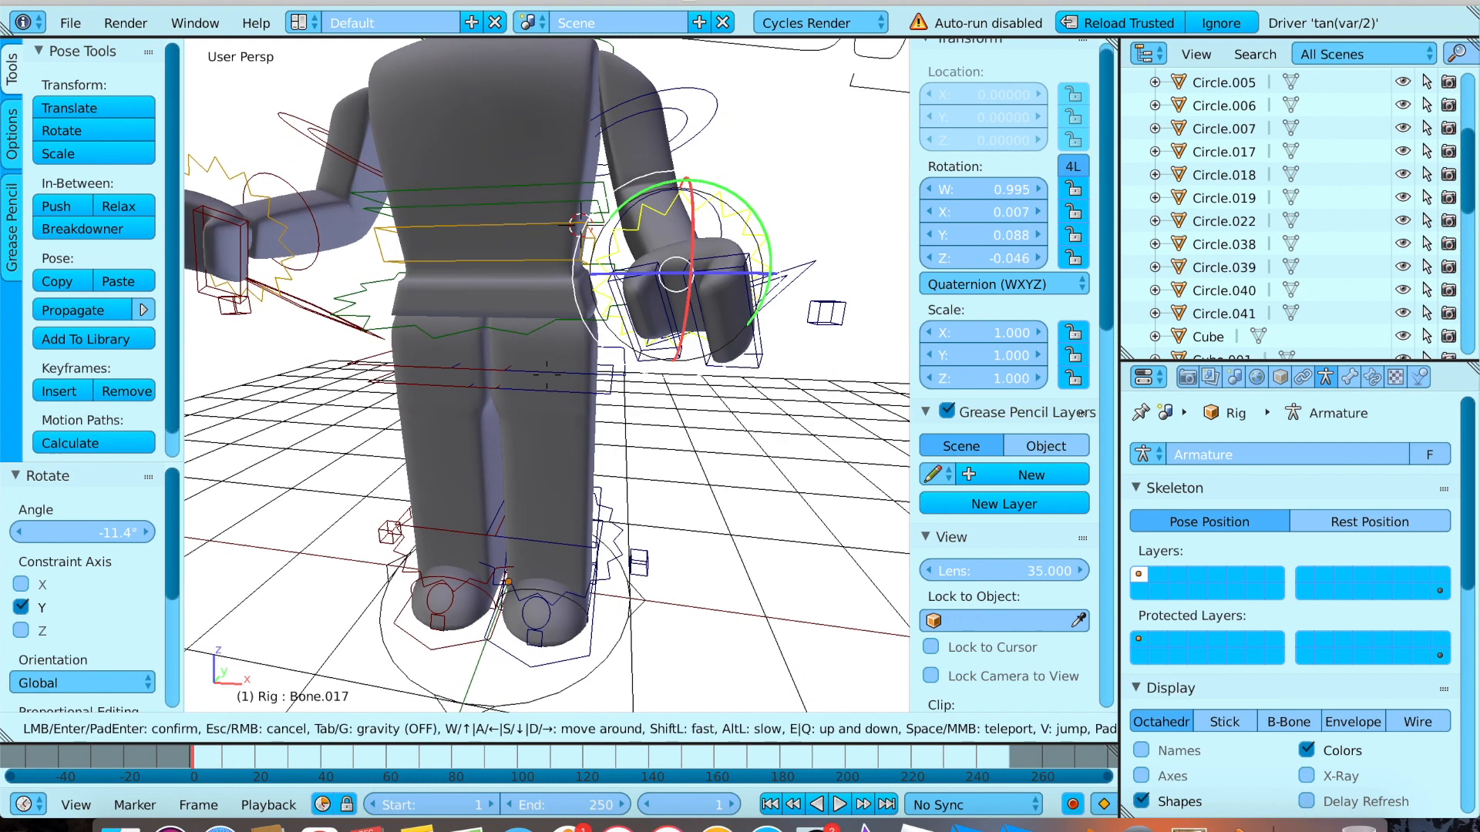
key(s)
key(w)
key(s)
key(w)
key(s)
click(546, 375)
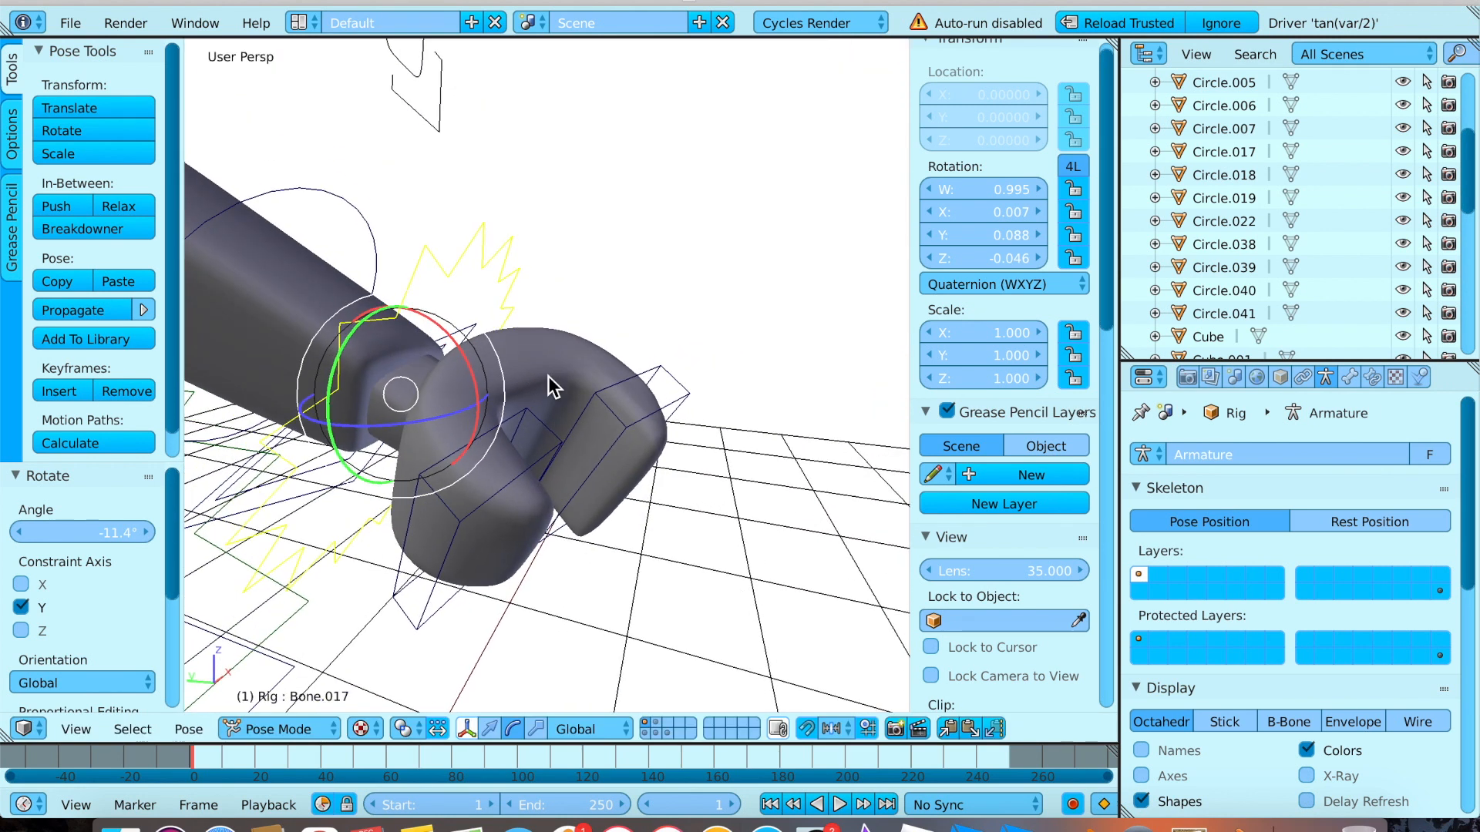
right_click(603, 385)
click(594, 401)
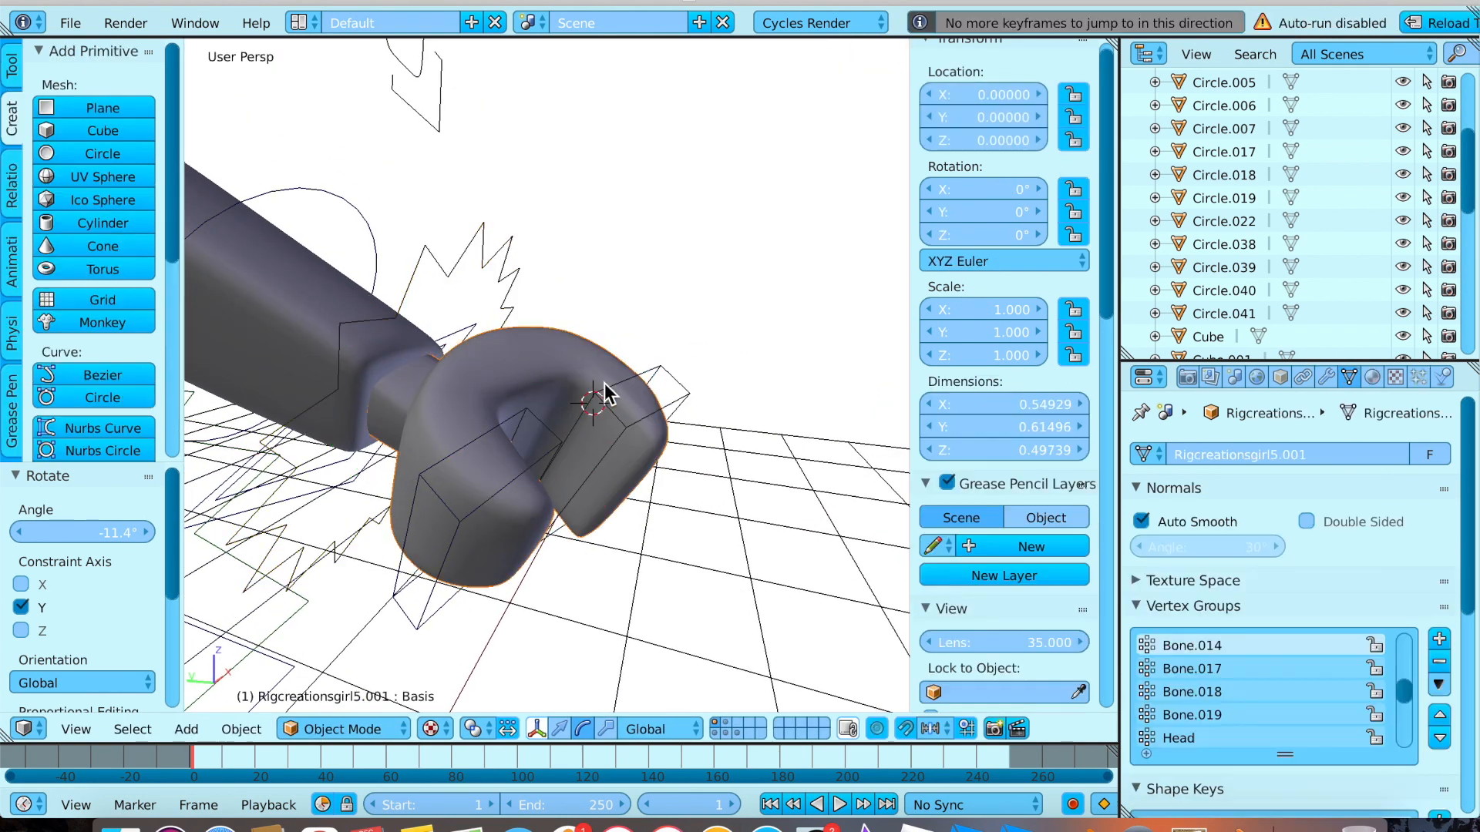
right_click(655, 367)
key(r)
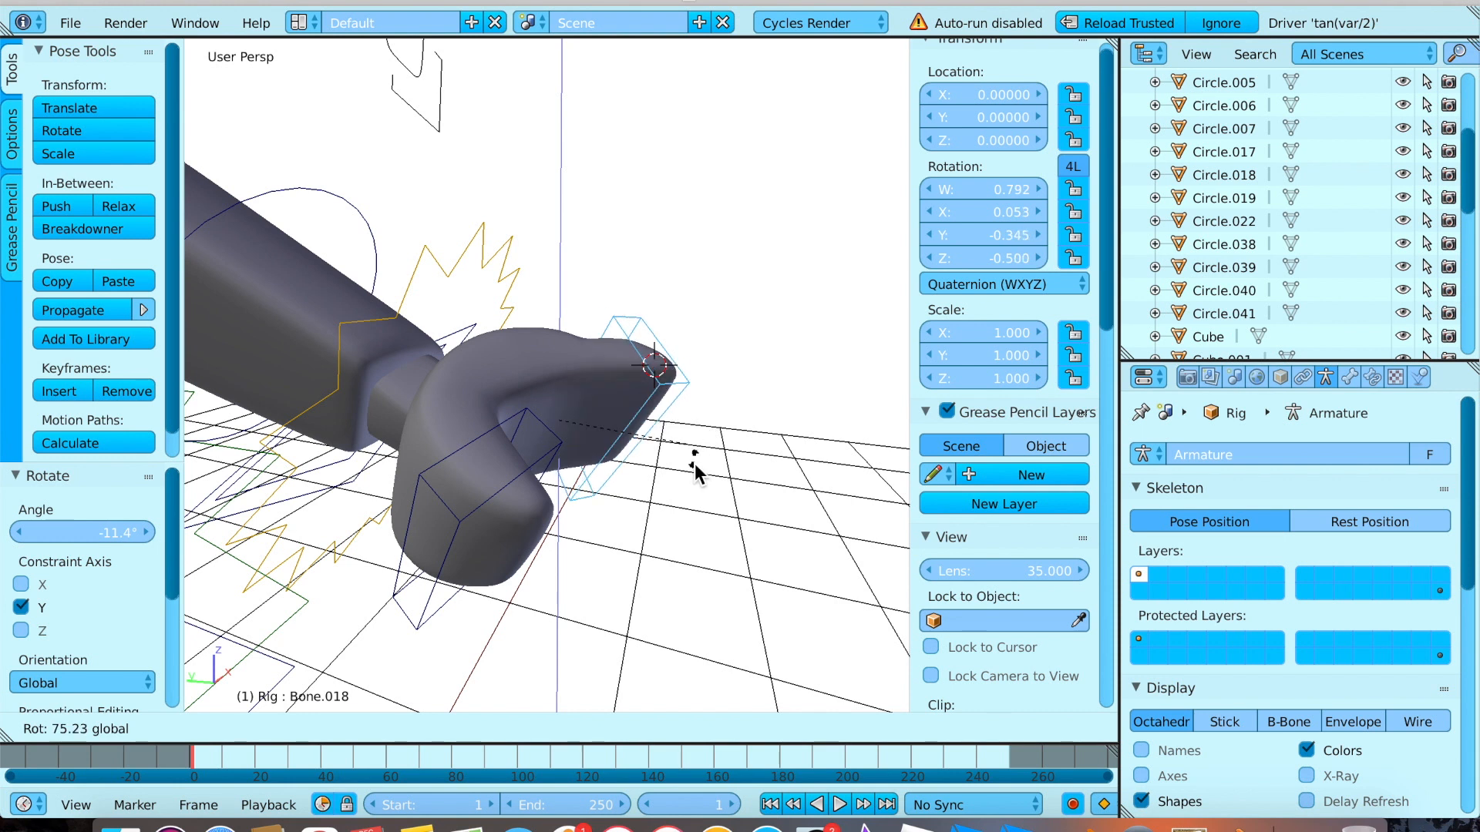
click(686, 476)
Rotate the other finger control of the left hand about 10.2° around the global Z axis.
click(431, 474)
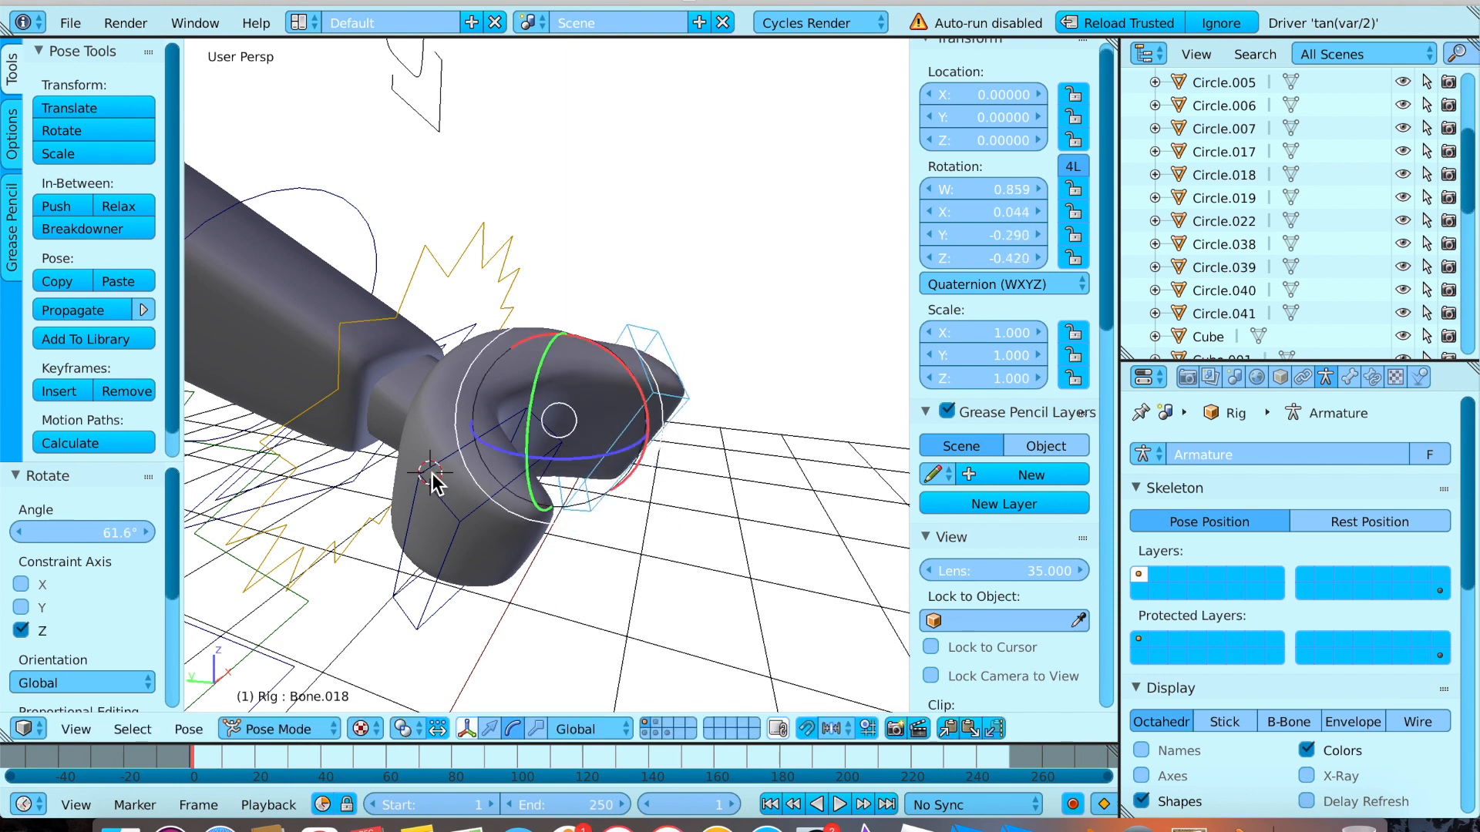
right_click(469, 473)
right_click(454, 507)
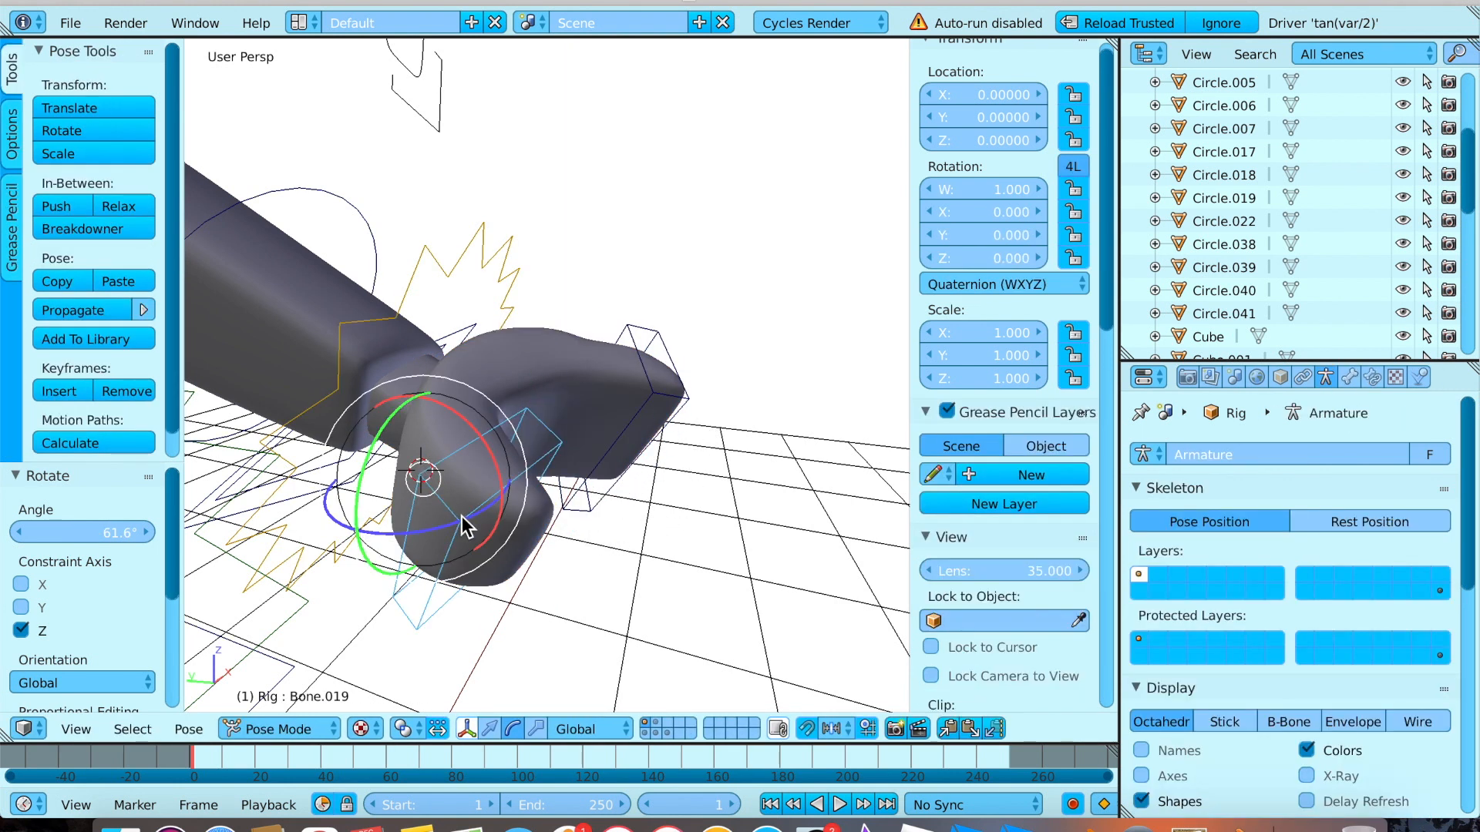
key(r)
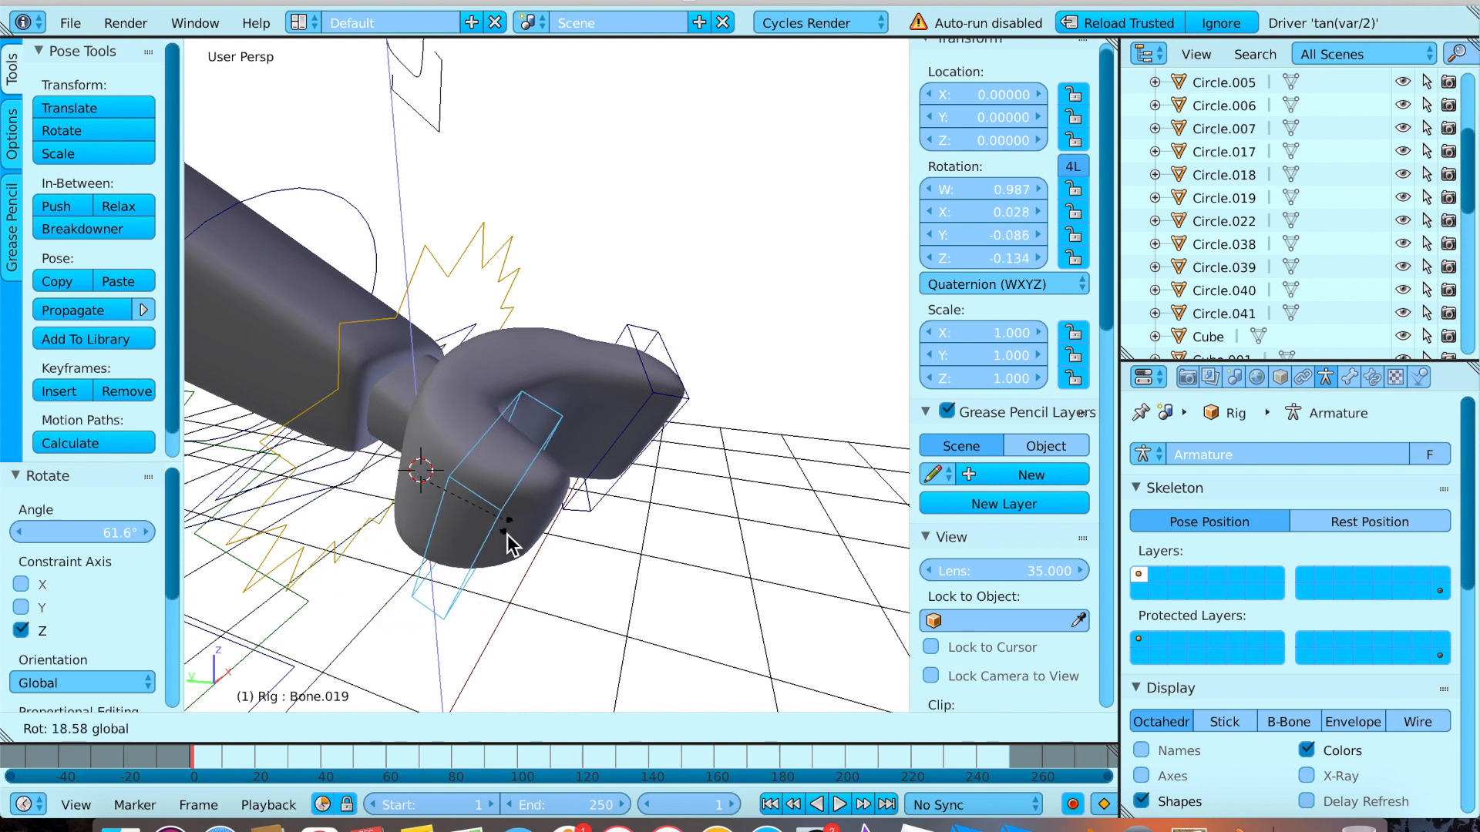
click(506, 536)
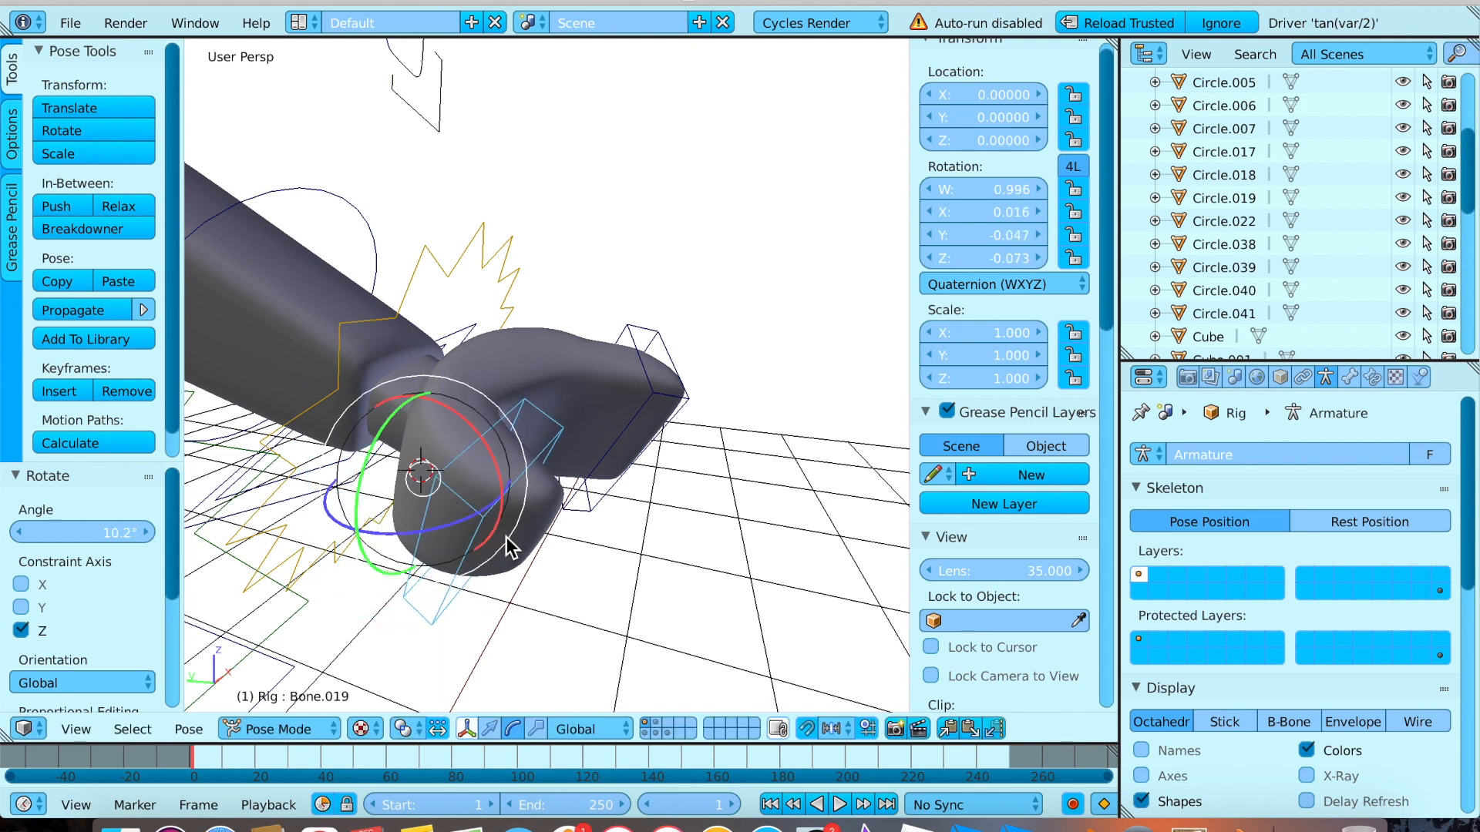
Tilt the green ring control around the torso, just above the waist, about 5.18° around Y.
key(shift+f)
key(s)
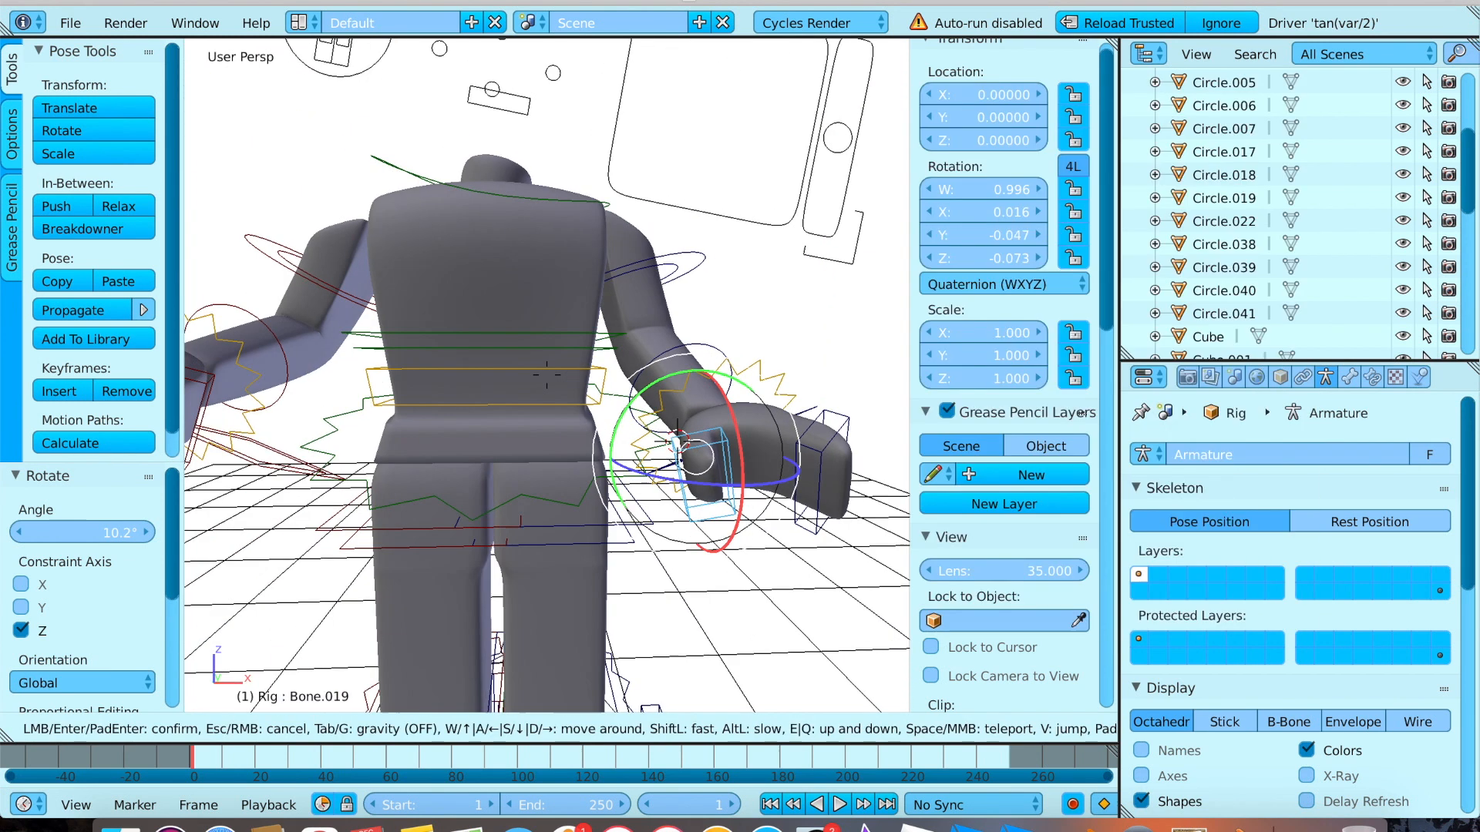
key(w)
click(492, 360)
click(499, 351)
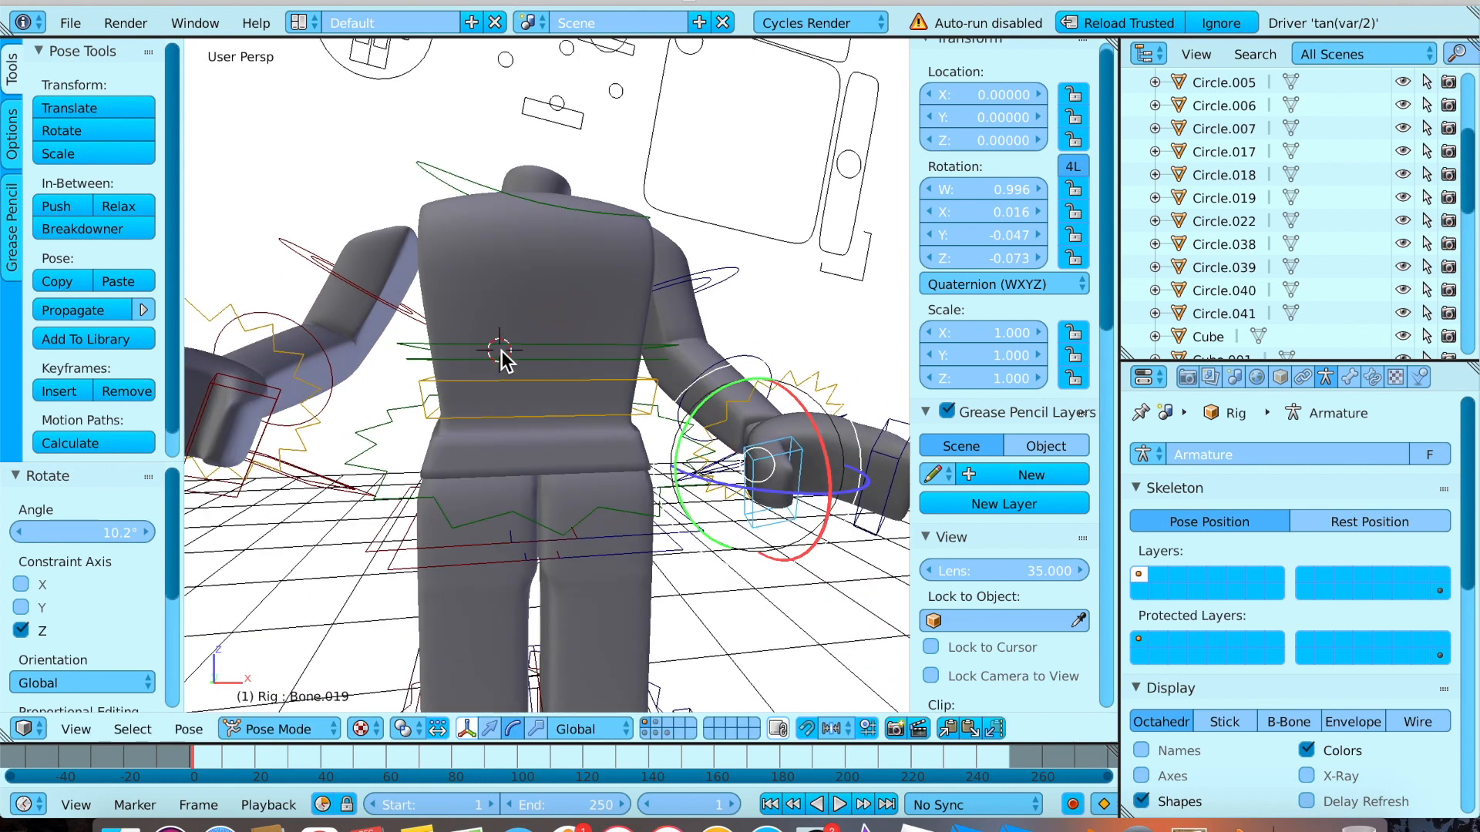
right_click(452, 345)
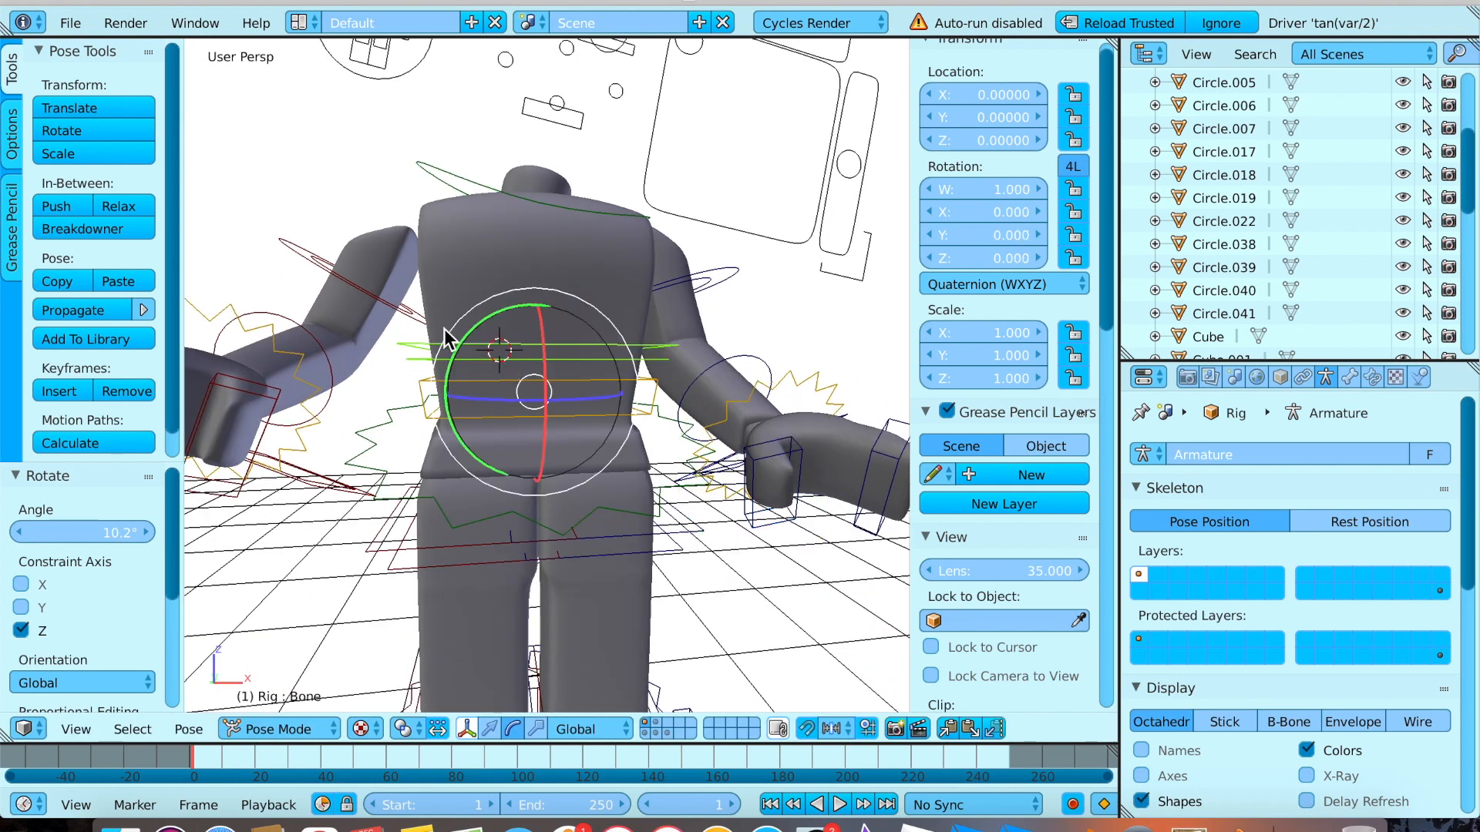
drag(458, 355, 414, 313)
Rotate the yellow box-shaped waist control about -1.81° around the global Y axis.
right_click(428, 397)
click(420, 377)
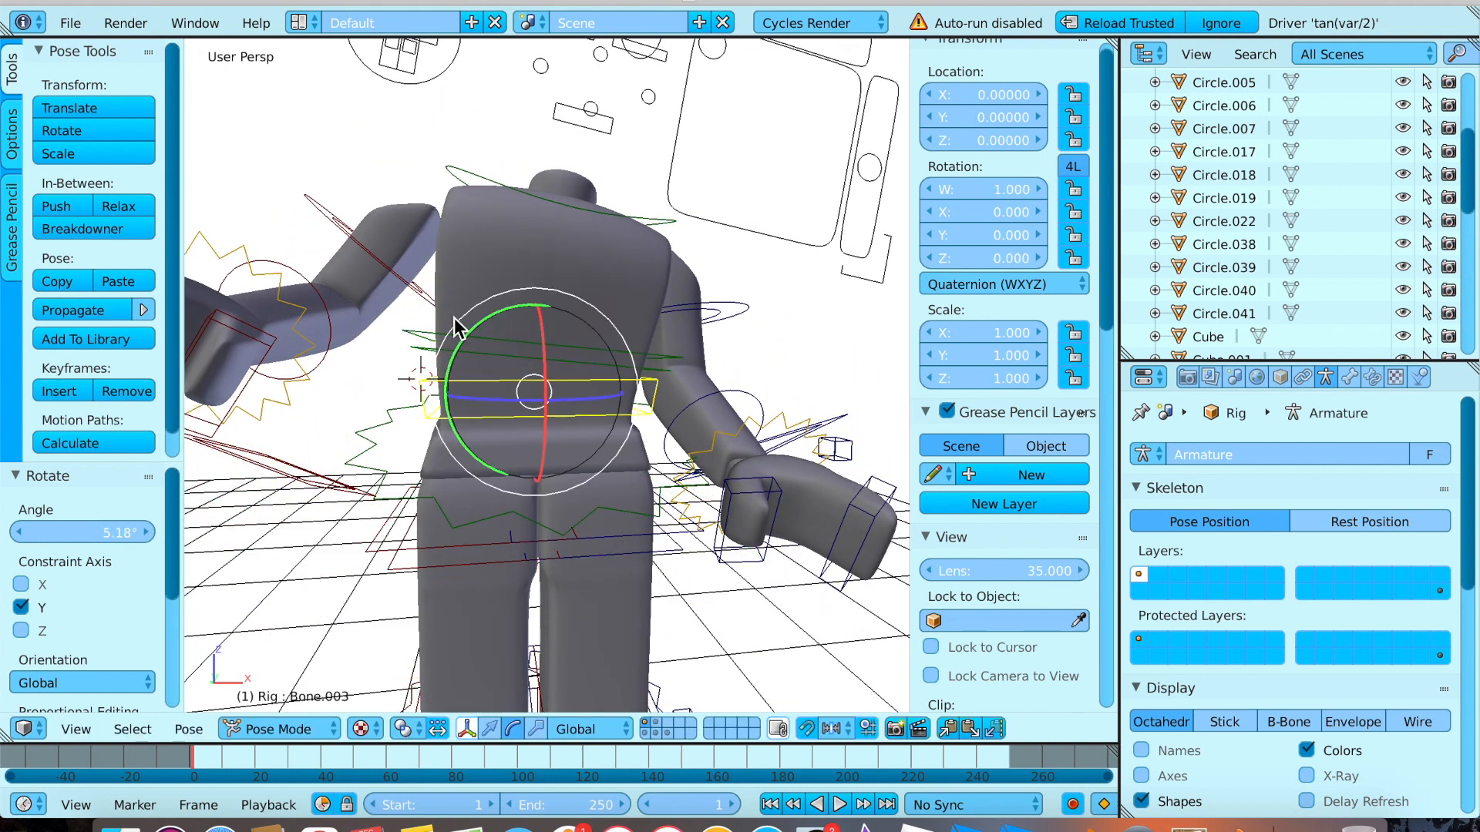
drag(468, 335, 500, 366)
Rotate the jagged green hip control about -70.3° around X, and swing it back about 72.9° around X.
click(384, 430)
right_click(384, 430)
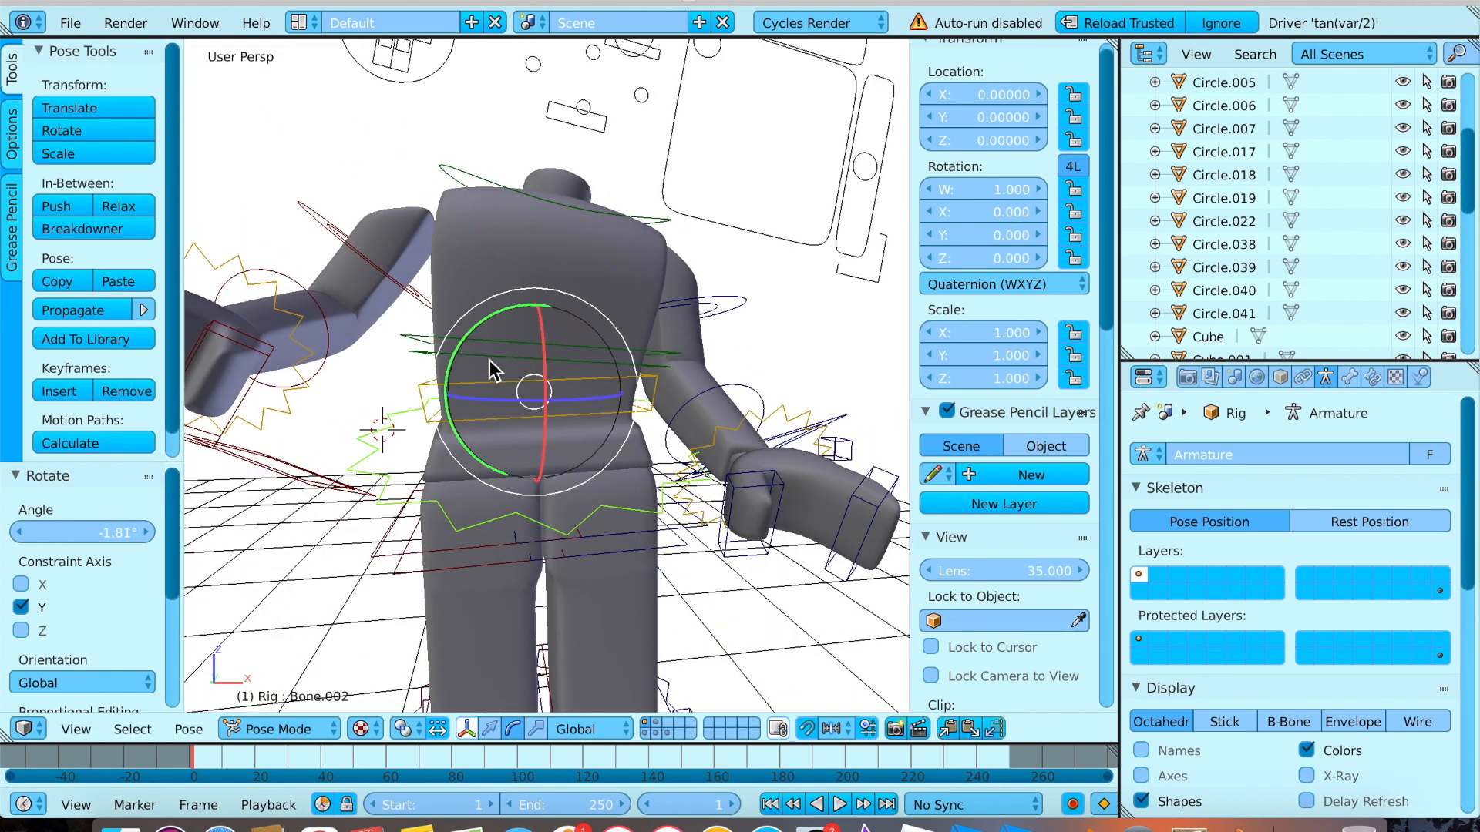
drag(529, 332, 504, 376)
key(shift+f)
key(a)
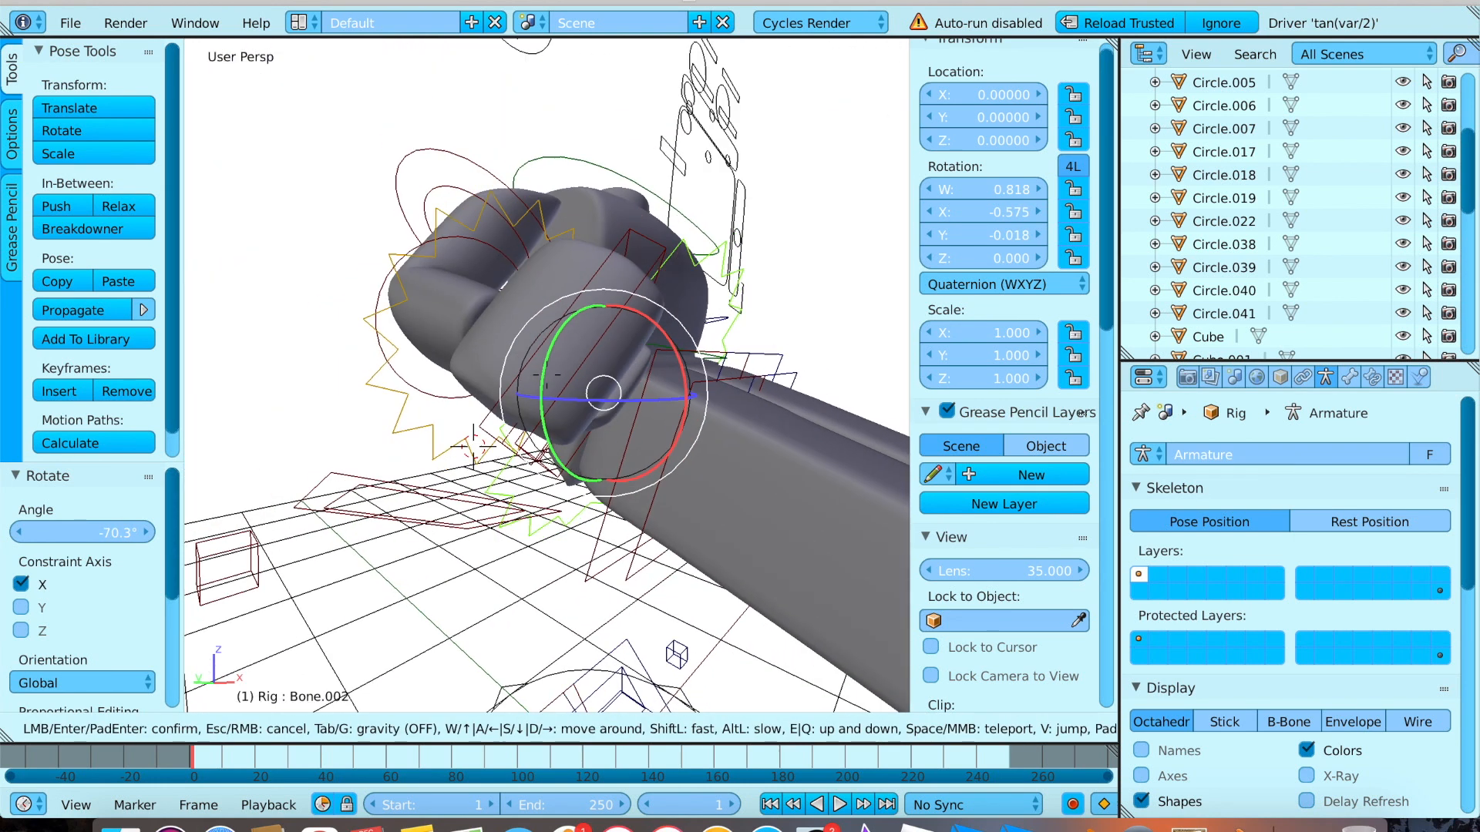
key(Return)
drag(307, 333, 273, 391)
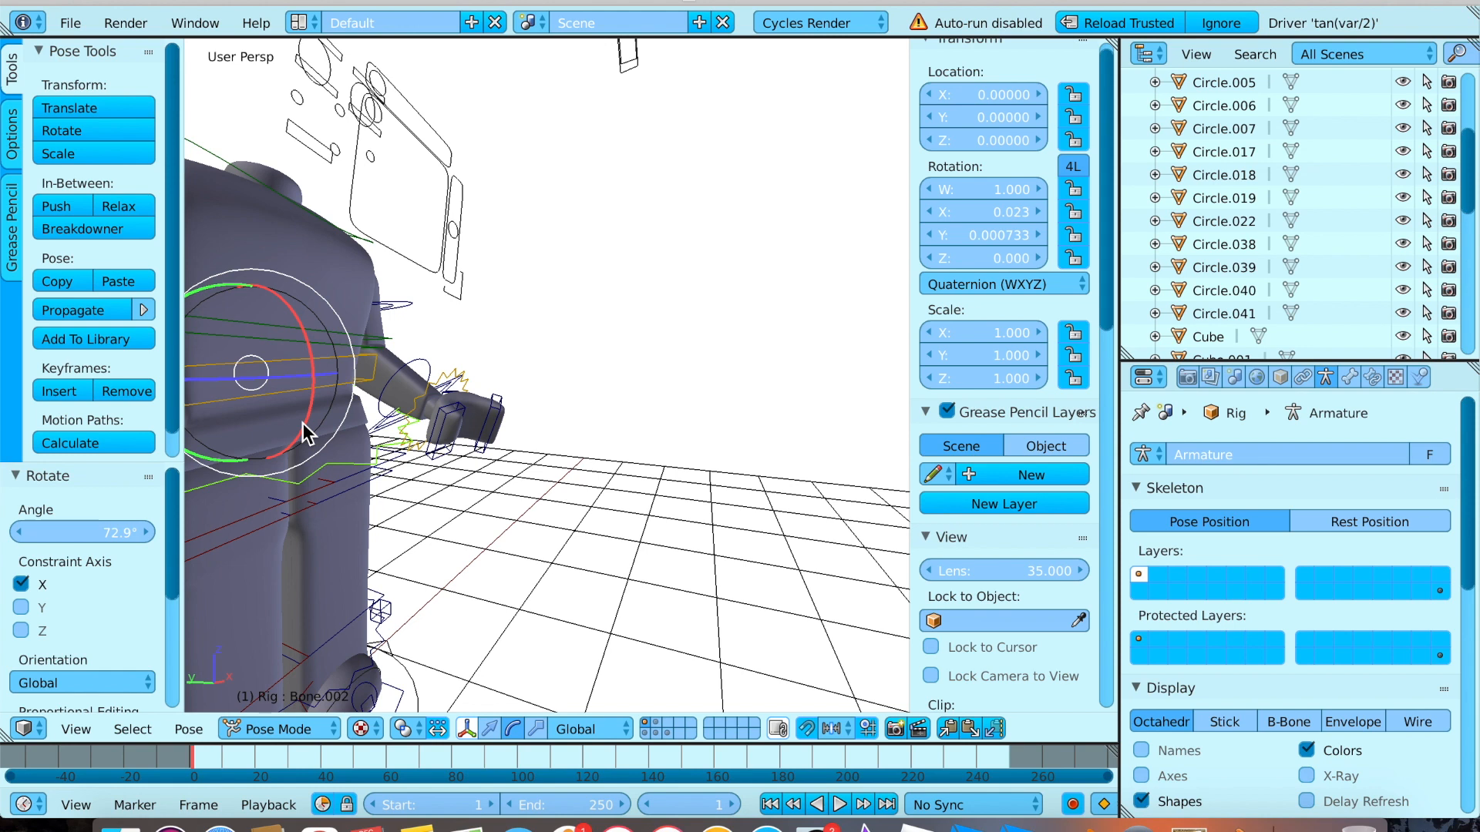
Raise the character's right leg forward by rotating its thigh control about -76.9° around the global X axis.
key(shift+f)
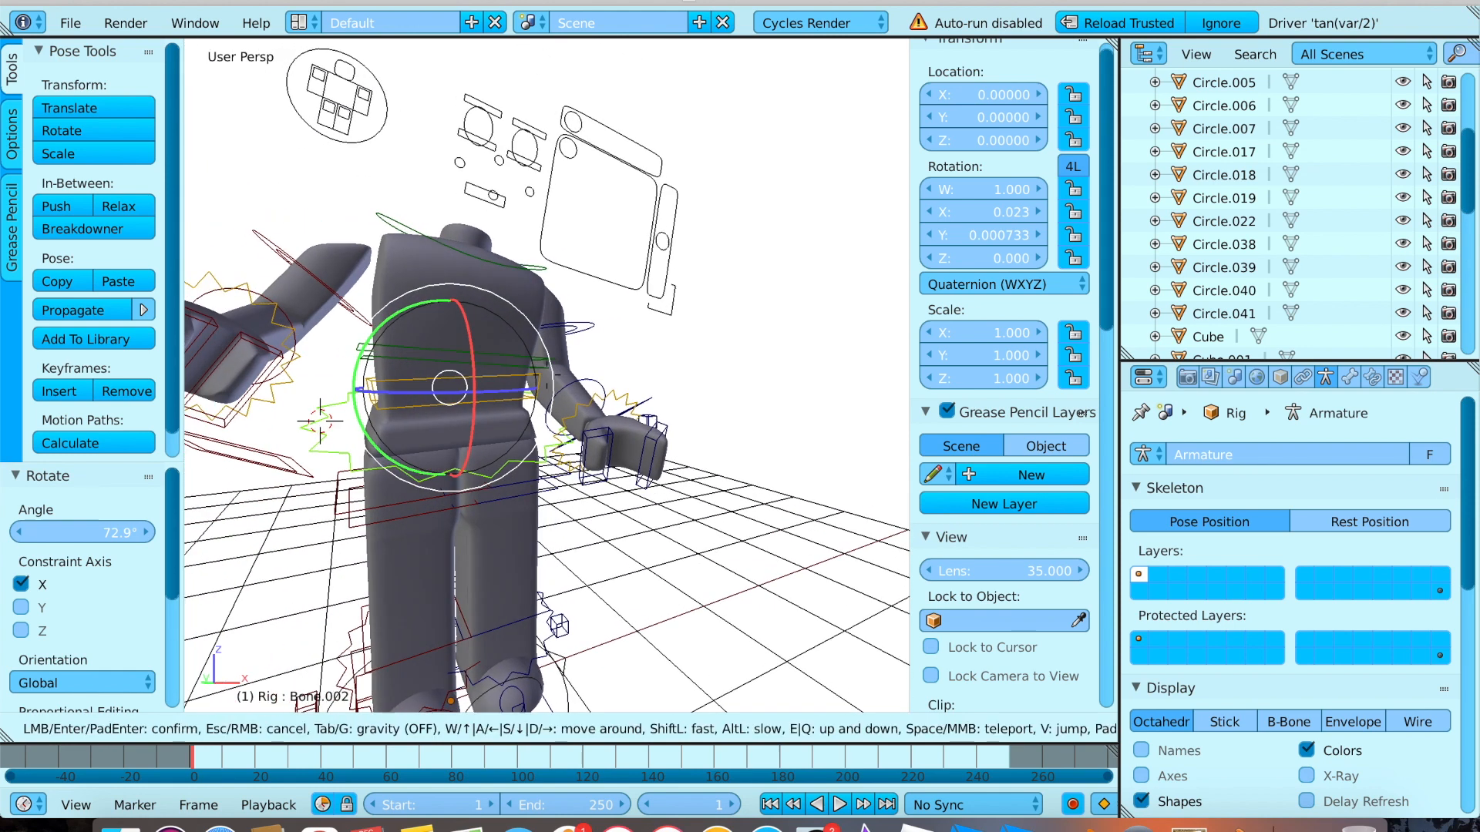
key(w)
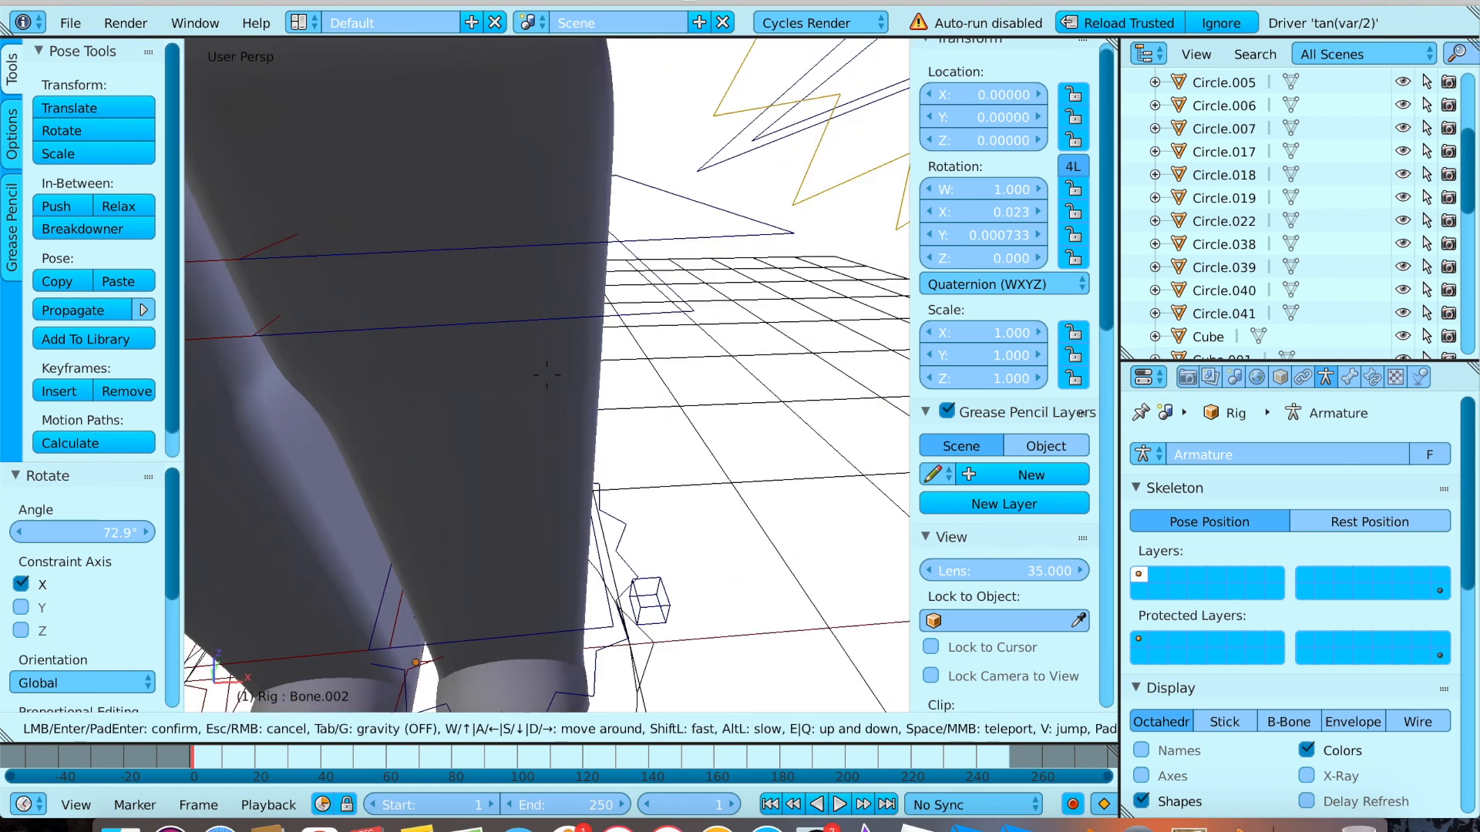
key(s)
click(513, 376)
right_click(514, 376)
right_click(514, 377)
right_click(435, 371)
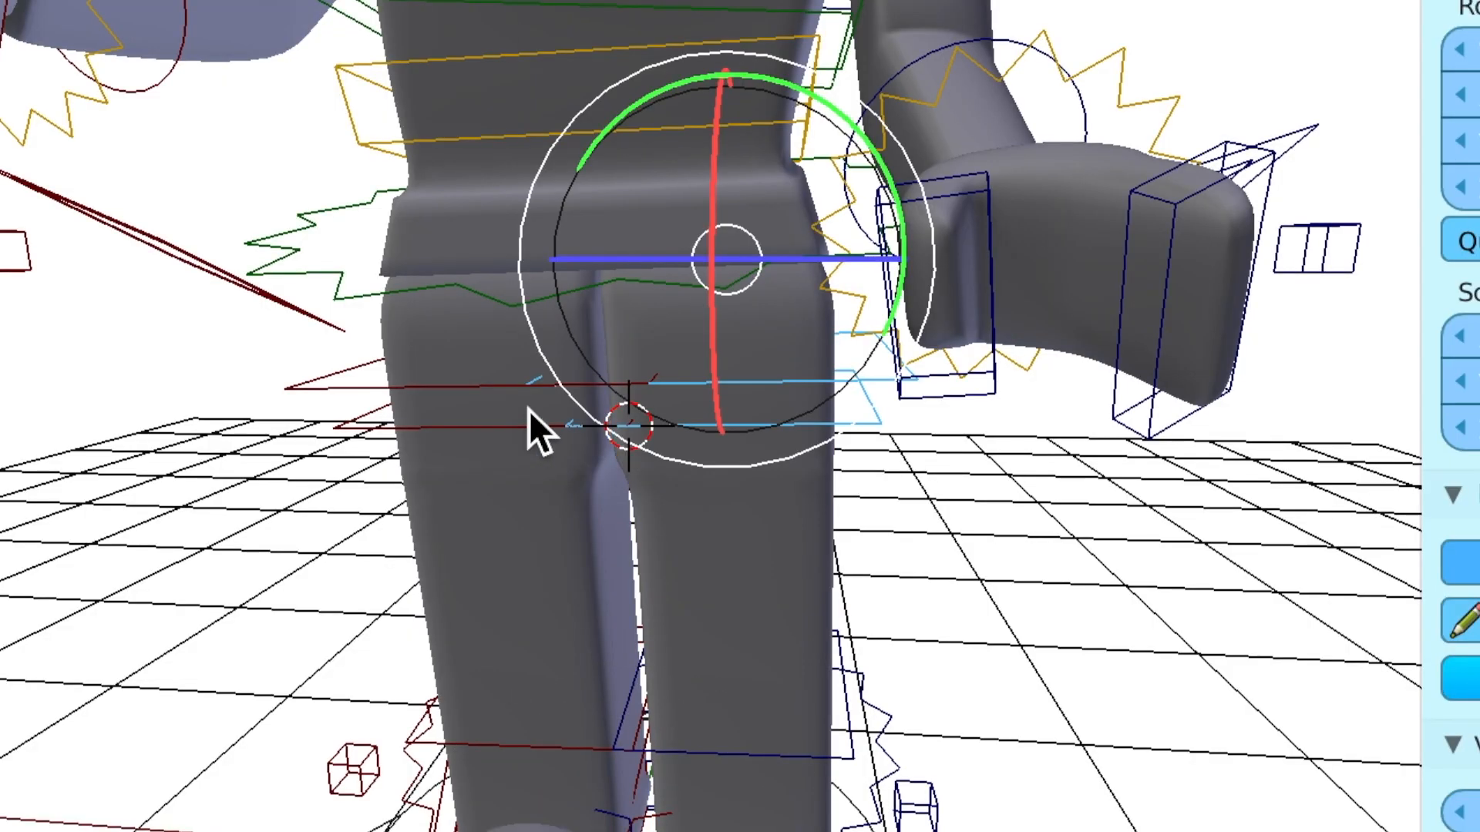
click(472, 414)
click(305, 375)
right_click(306, 375)
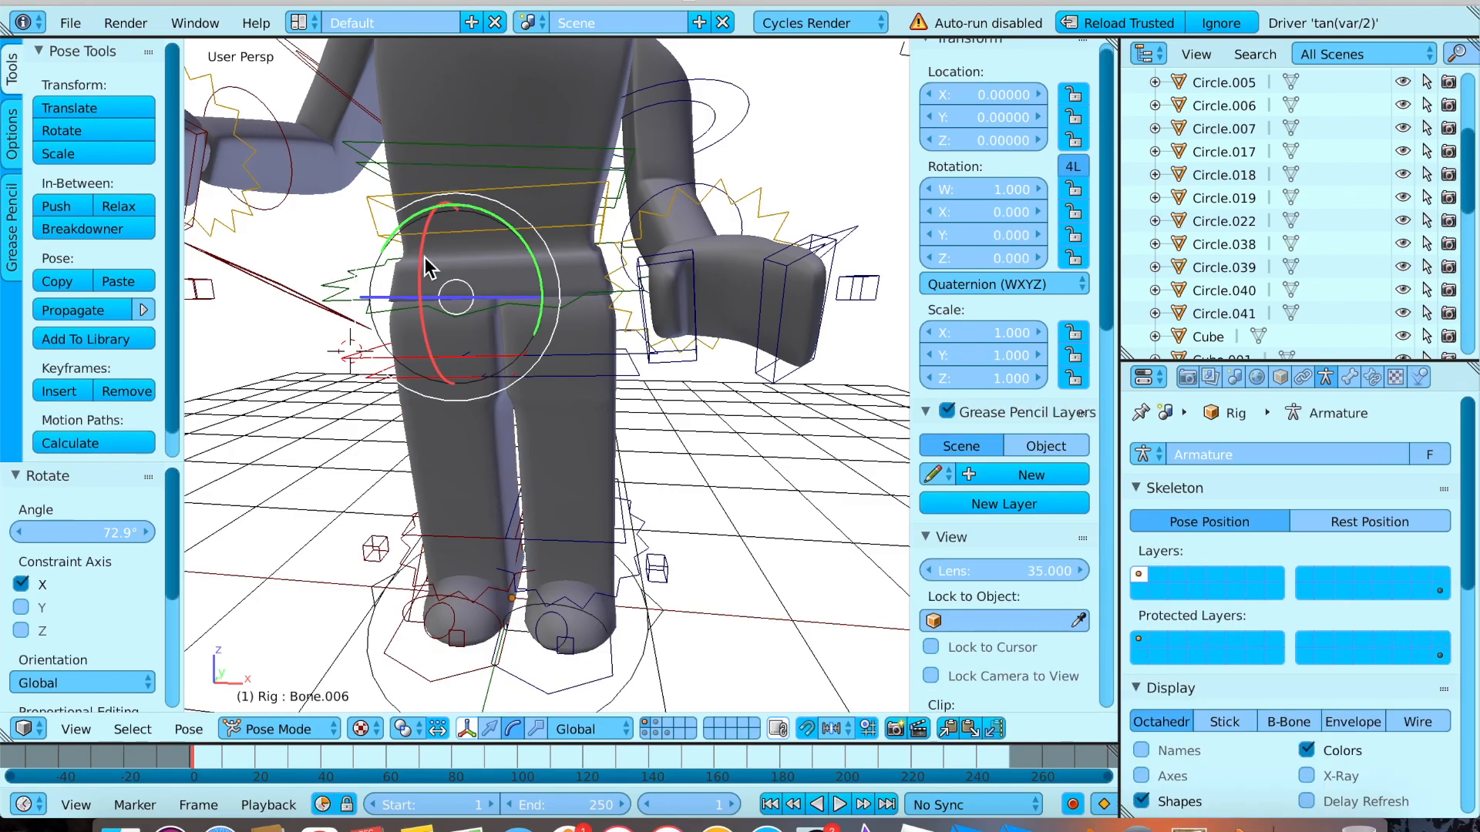
drag(424, 256, 592, 300)
Rotate the character's left thigh control slightly forward around the X axis.
click(592, 353)
right_click(591, 353)
click(565, 264)
key(r)
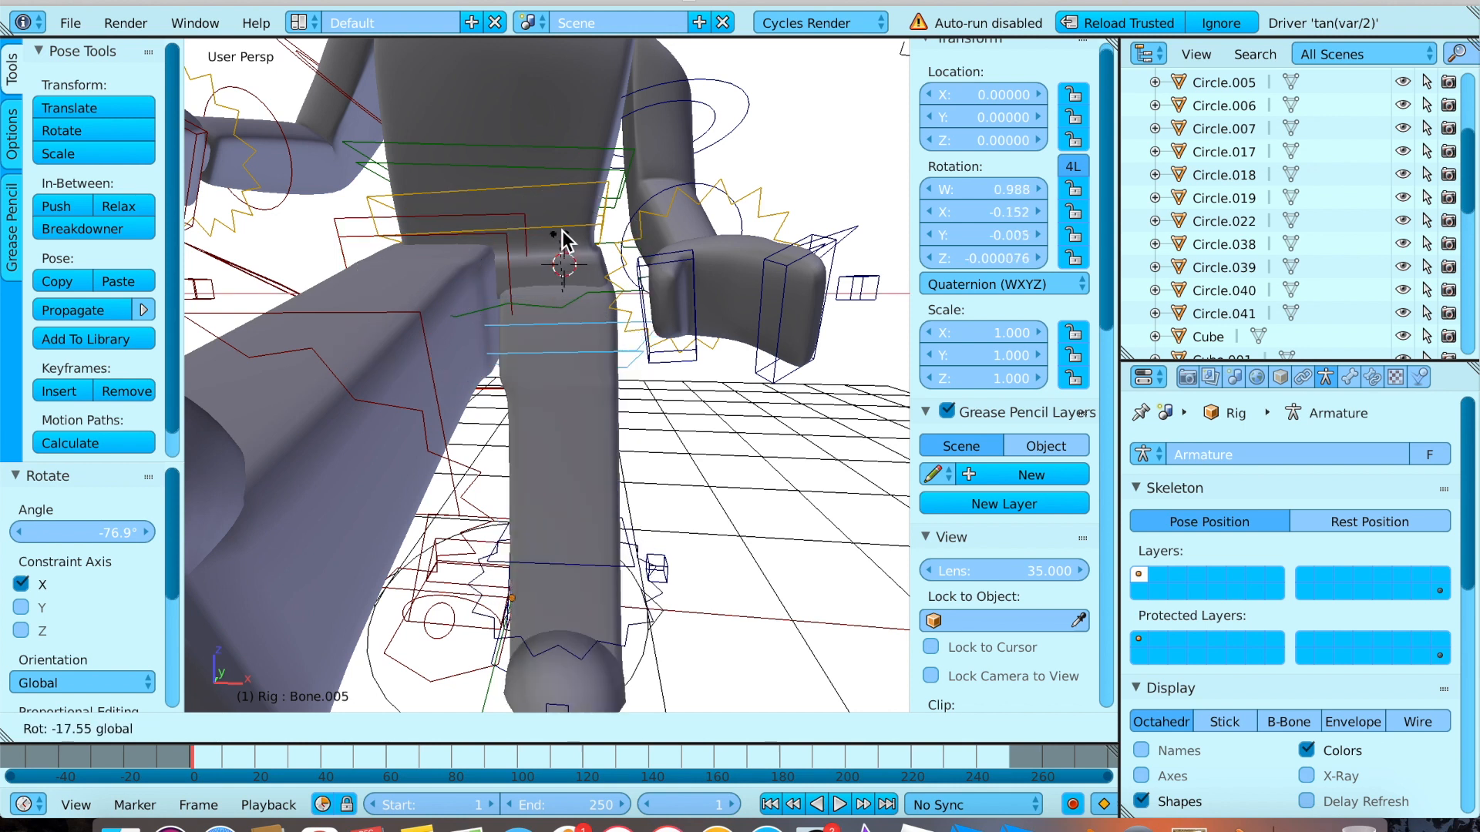
click(582, 205)
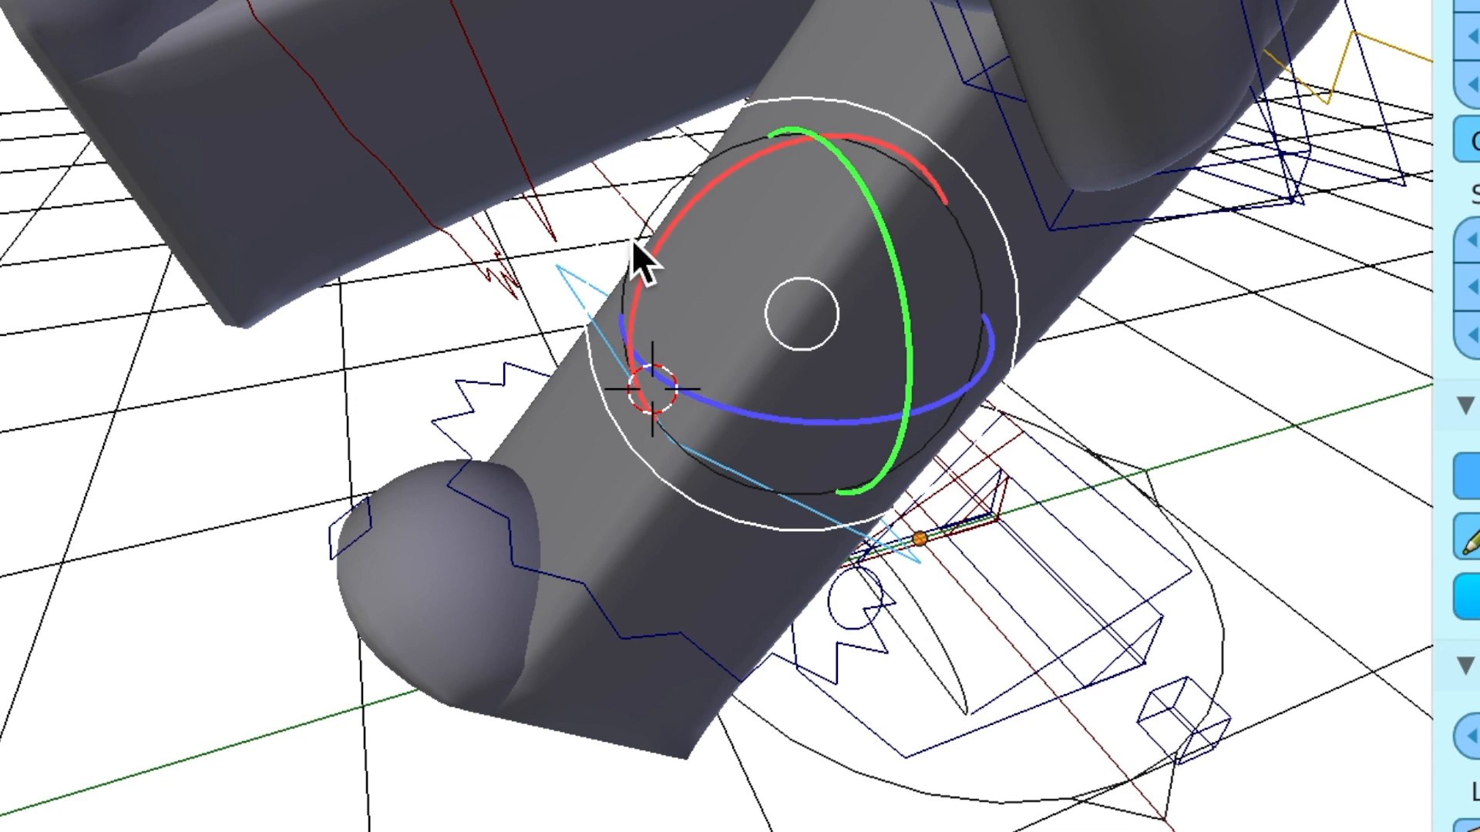
Bend the left knee by rotating its control about 61.5° around the global X axis.
key(r)
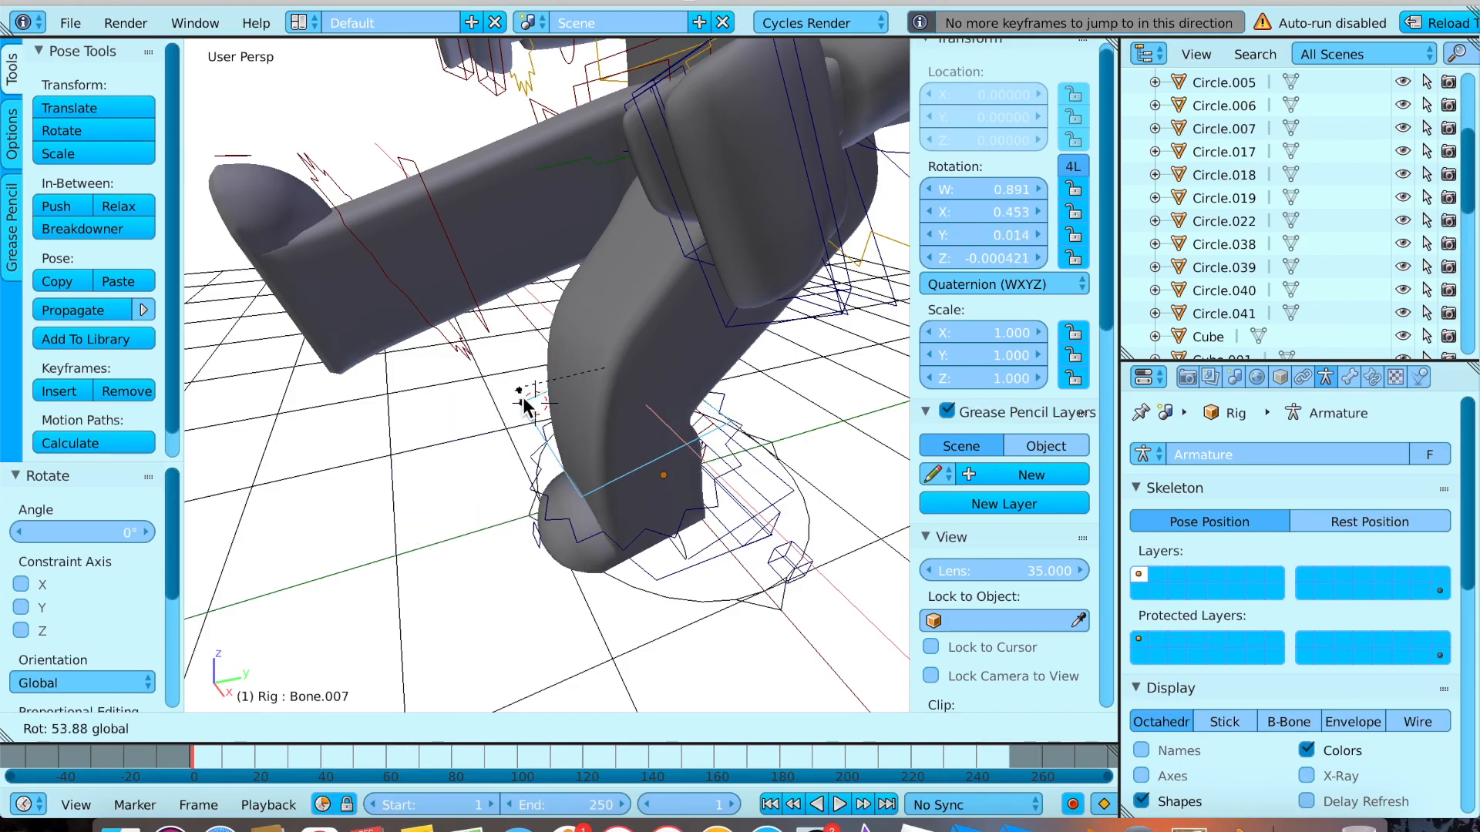
key(x)
click(525, 399)
Rotate the jagged control around the character's left foot about -8.51° around the global X axis.
key(shift+f)
key(a)
key(s)
key(w)
key(s)
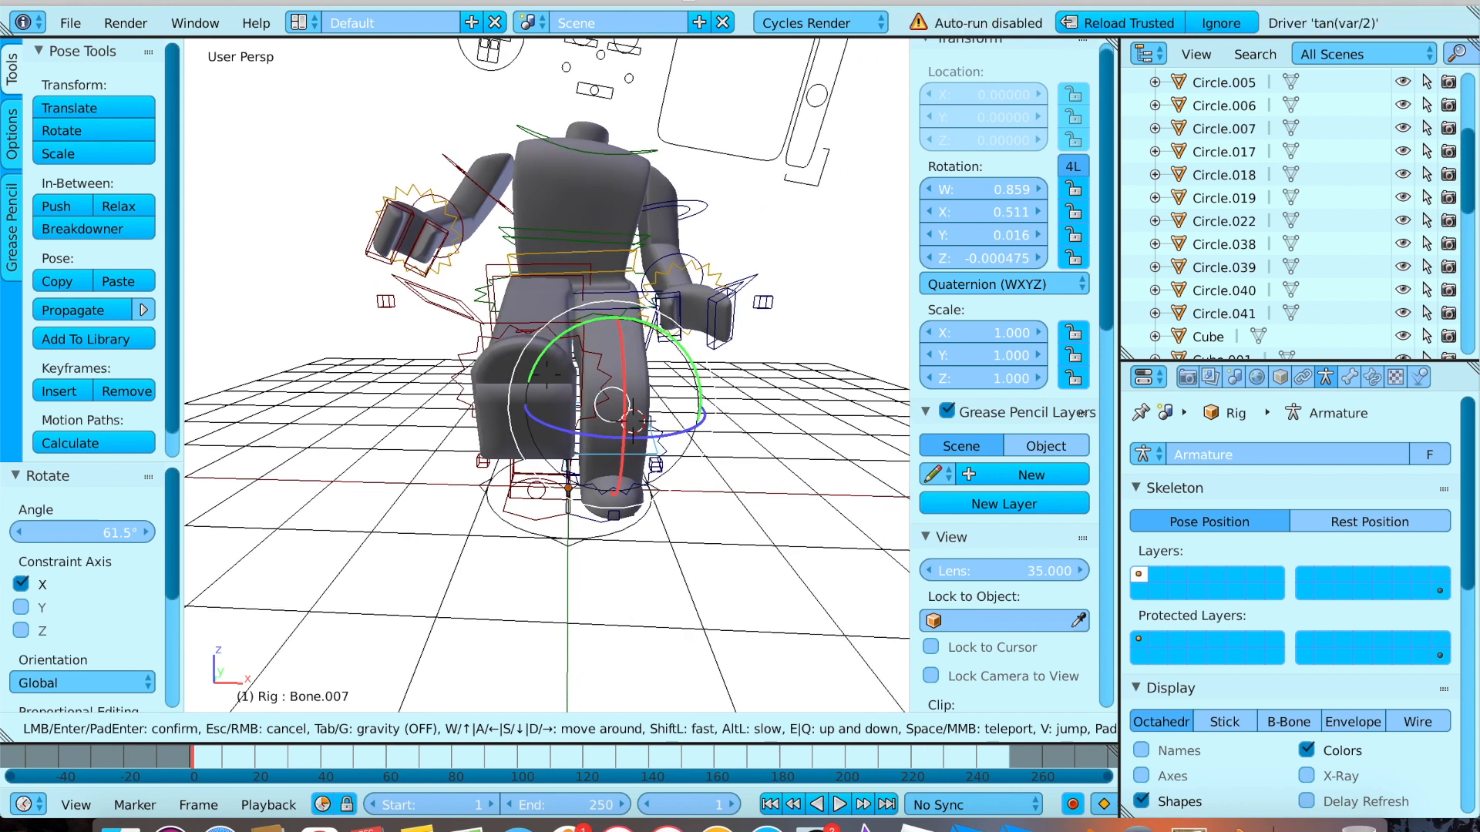
key(w)
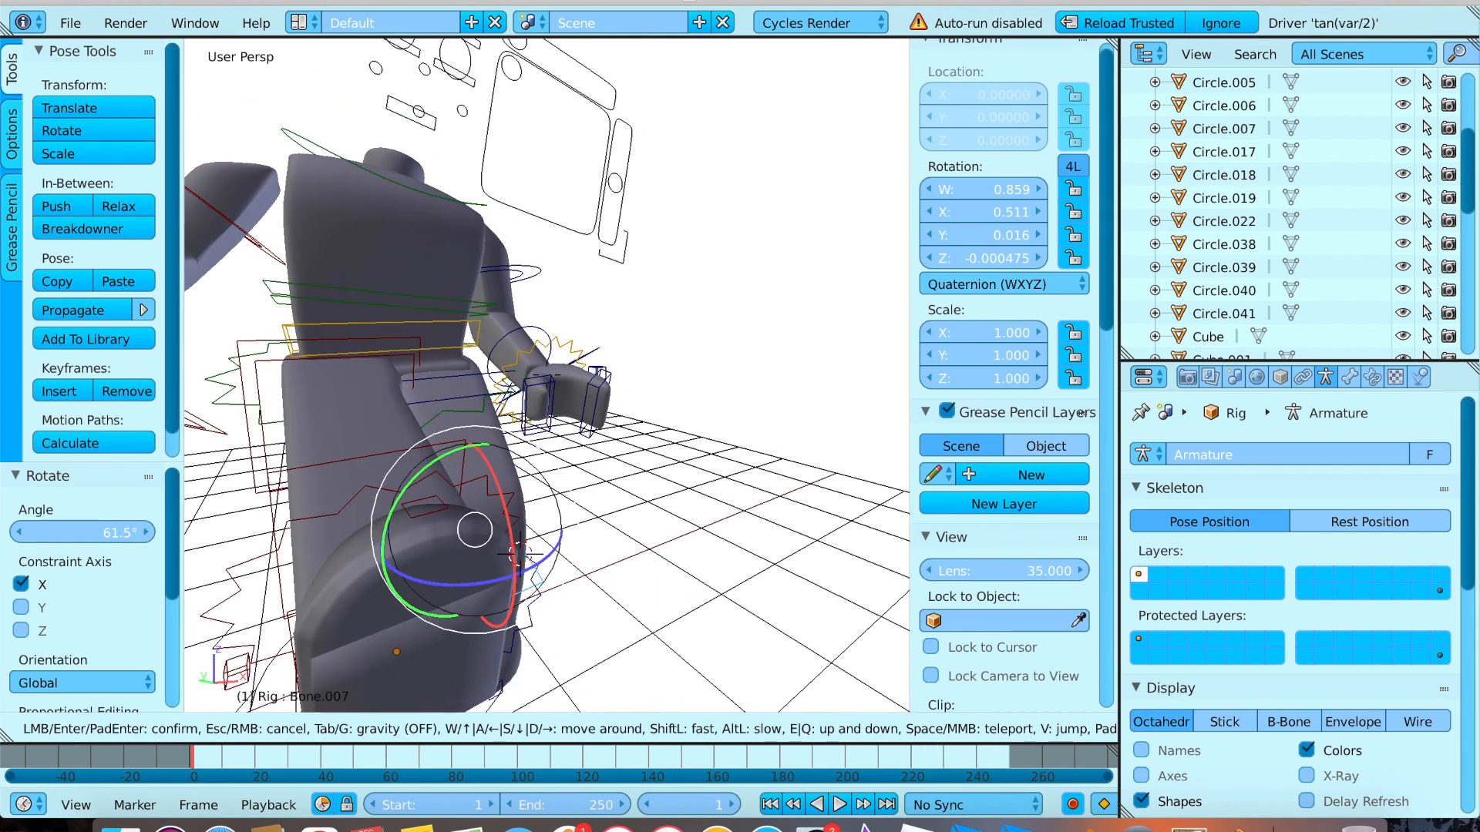
key(w)
click(548, 376)
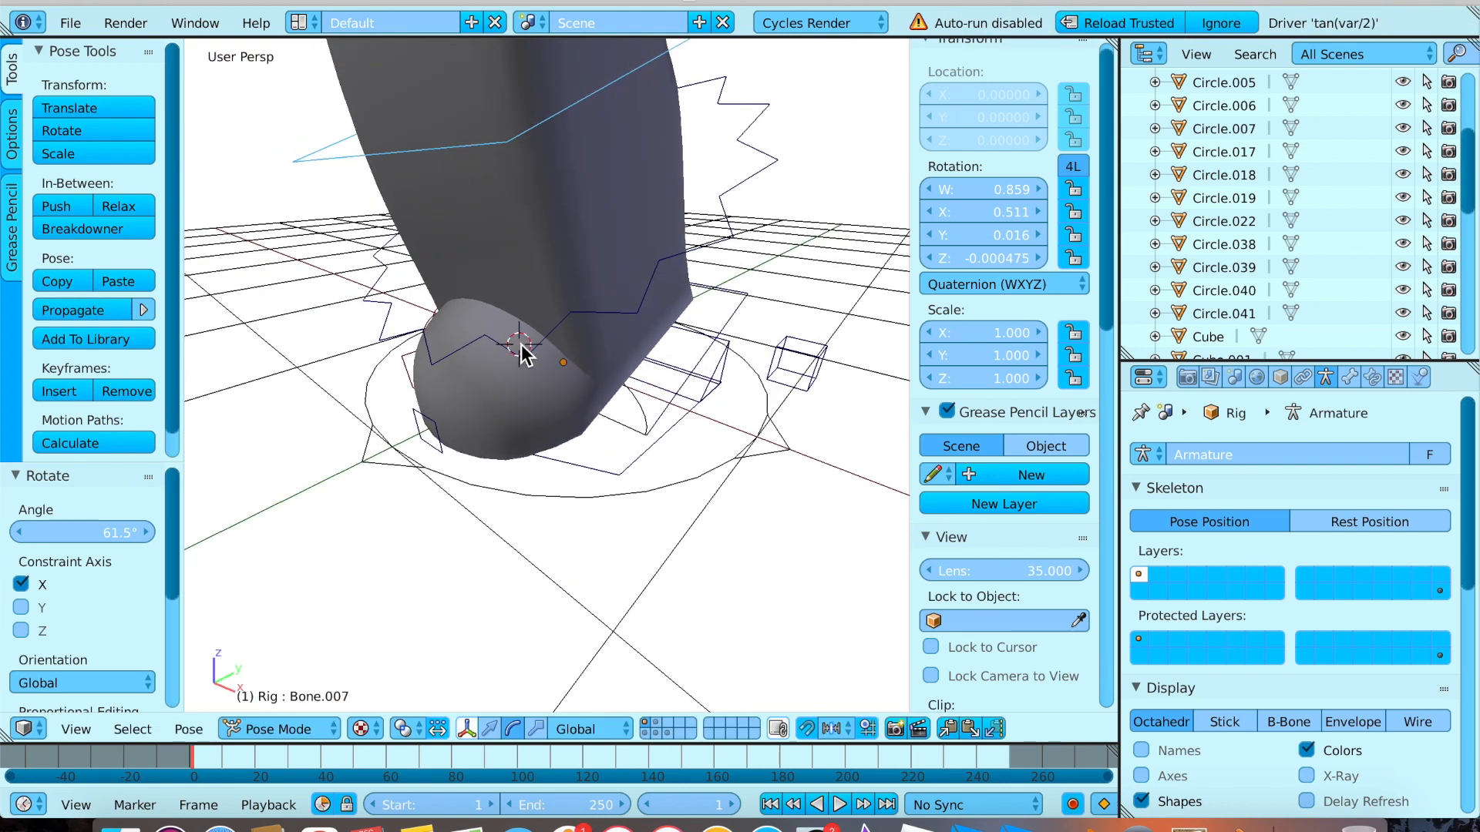
right_click(521, 344)
click(493, 348)
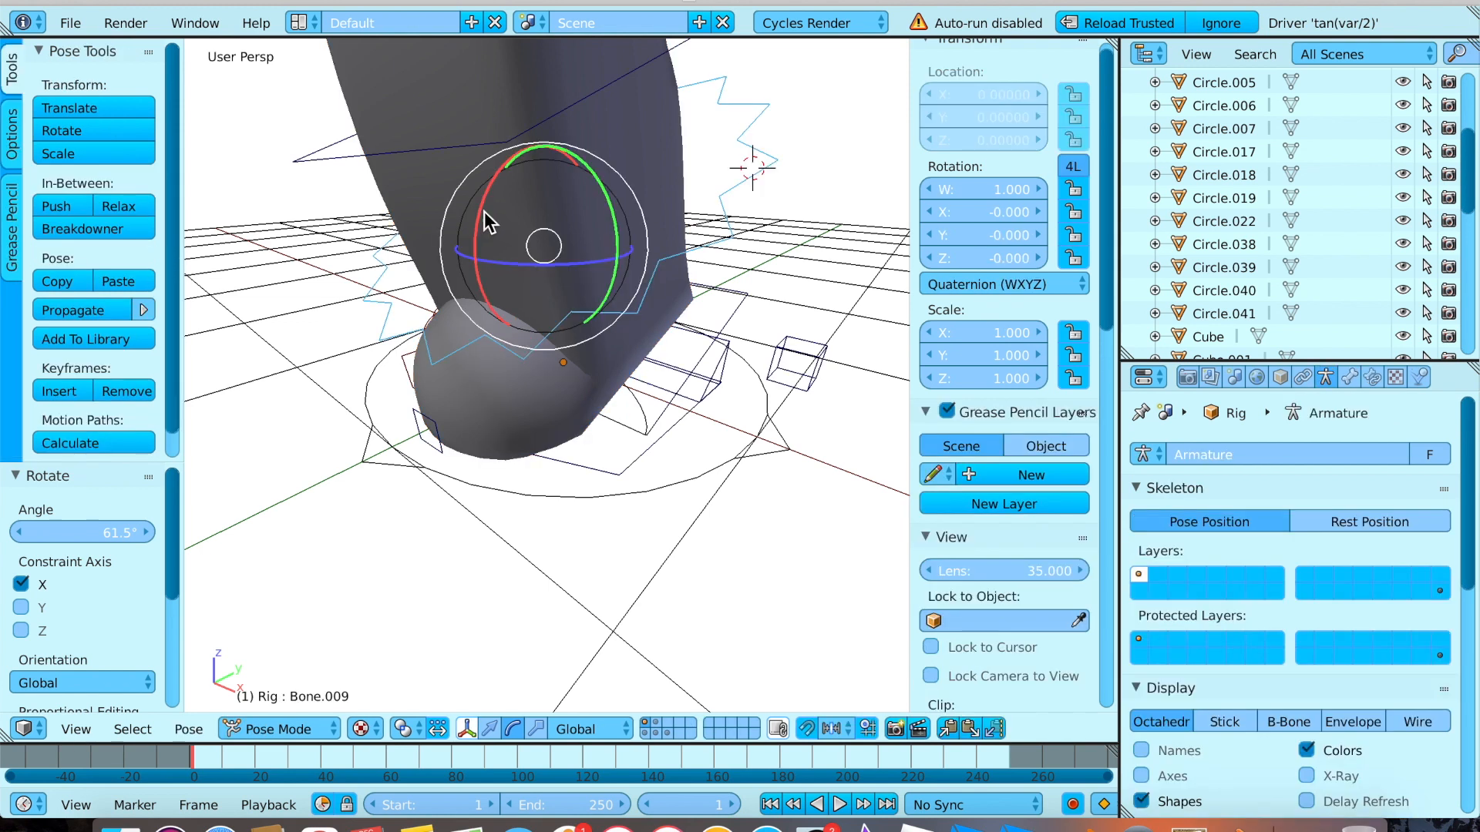
mouse_move(484, 212)
mouse_down()
mouse_move(511, 182)
mouse_move(485, 232)
mouse_move(488, 220)
mouse_up()
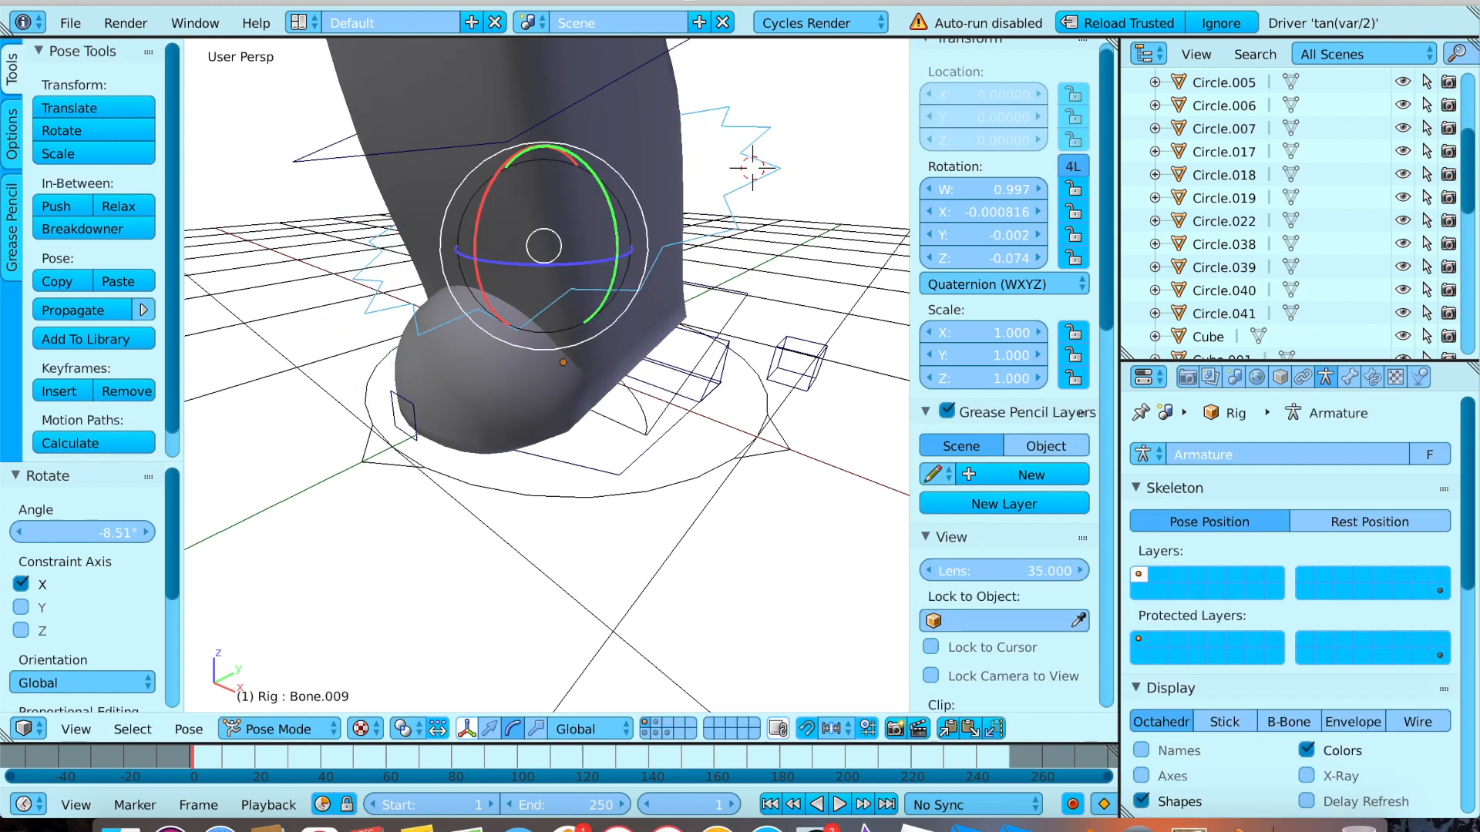
Switch to Object Mode and move the WomanRig base circle about -0.557 along the X axis.
key(ctrl+Tab)
key(shift+f)
click(548, 376)
right_click(548, 376)
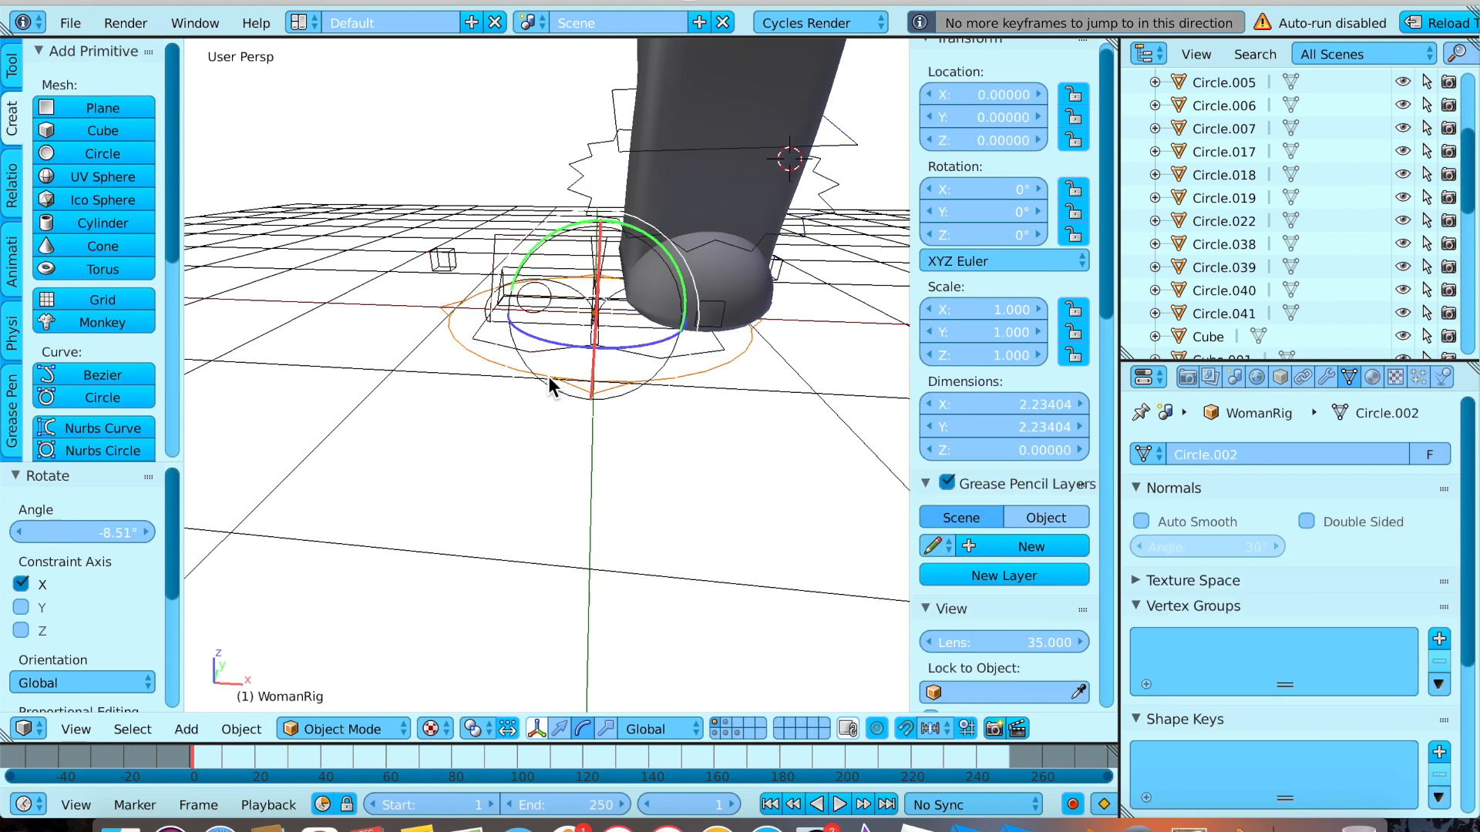
key(shift+f)
key(s)
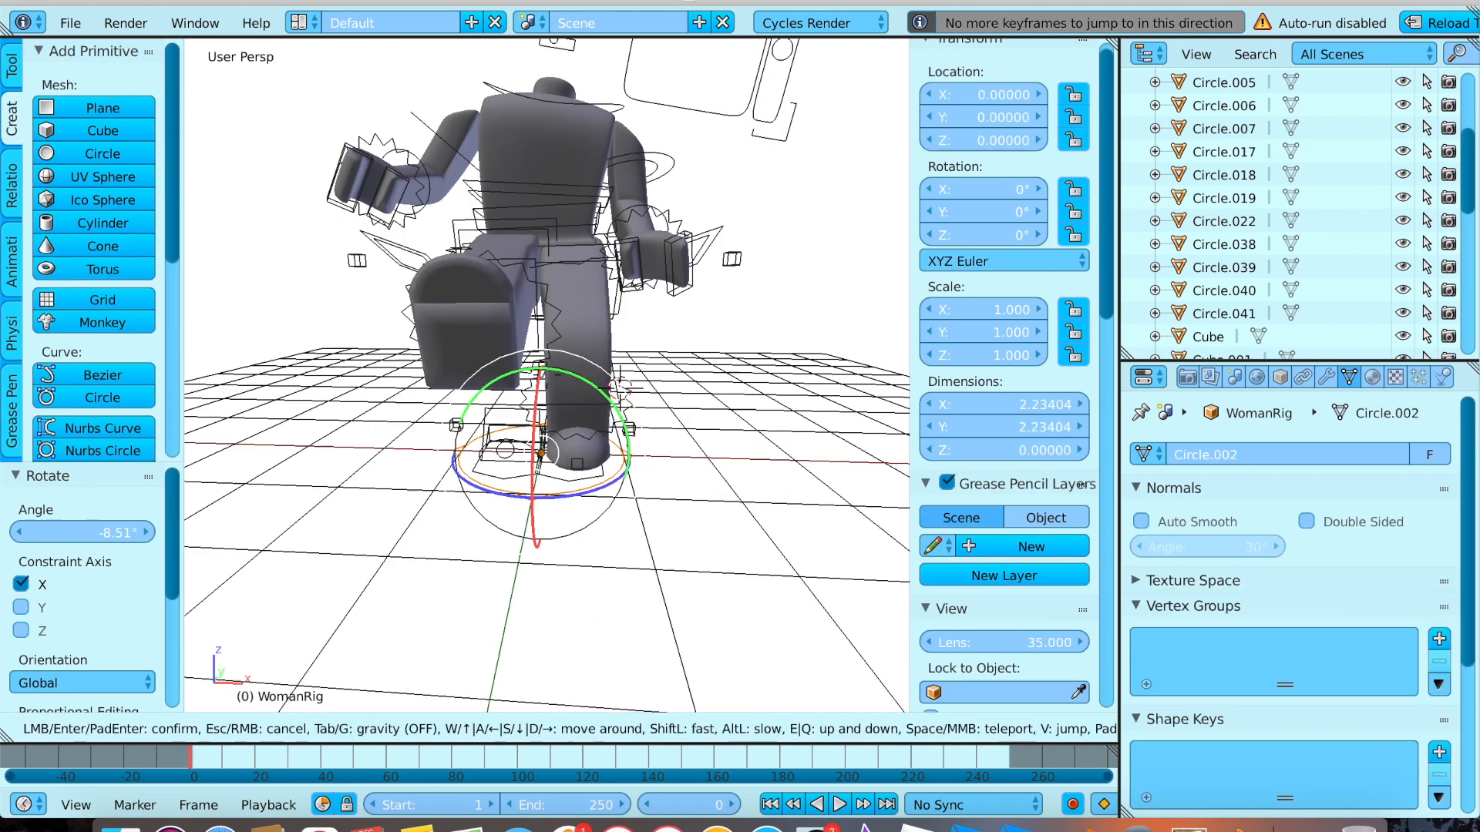
click(546, 376)
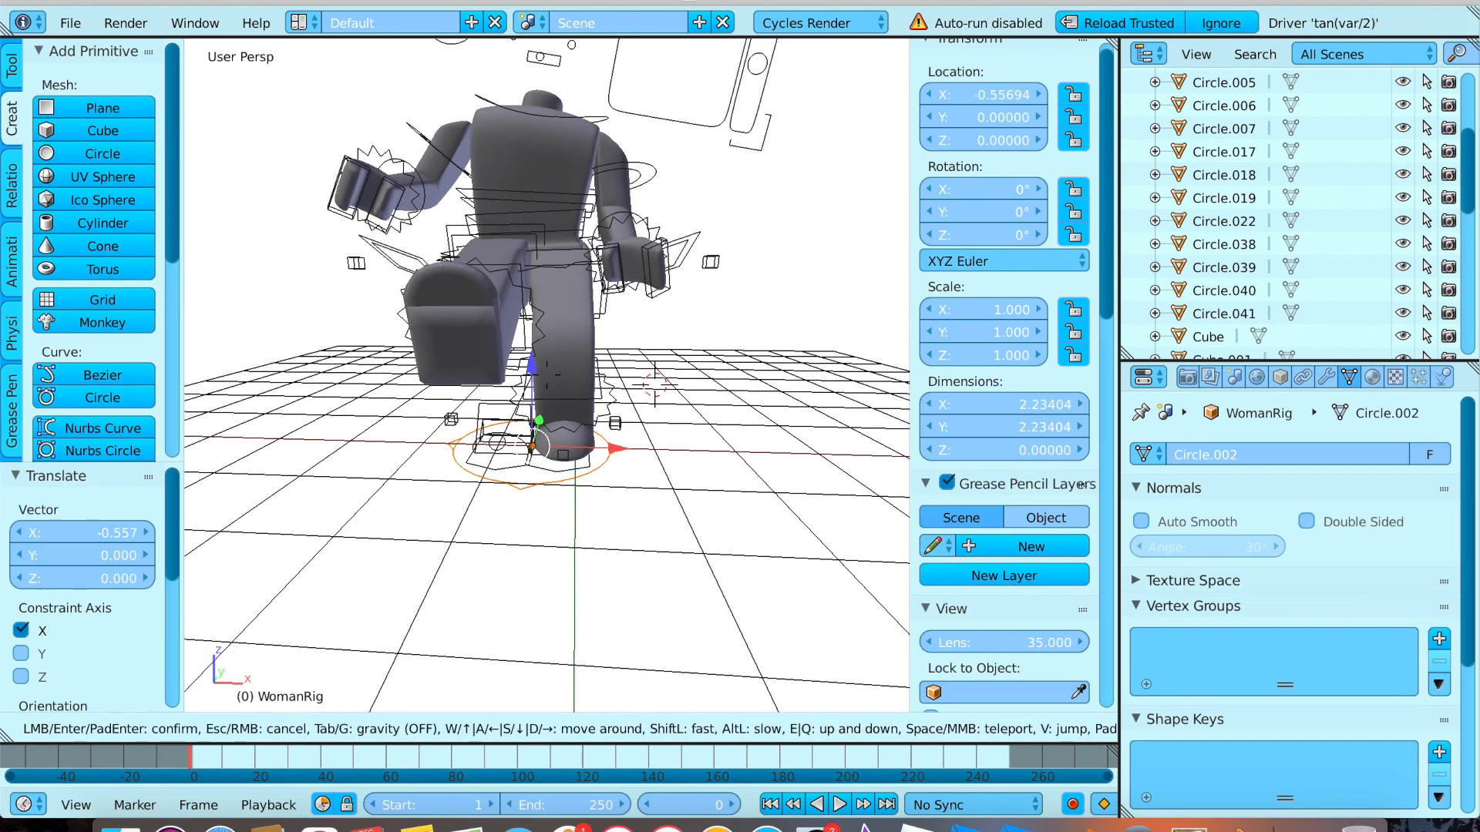
Examine the rig from the feet up and select the mouth control panel's frame beside the head controls.
key(w)
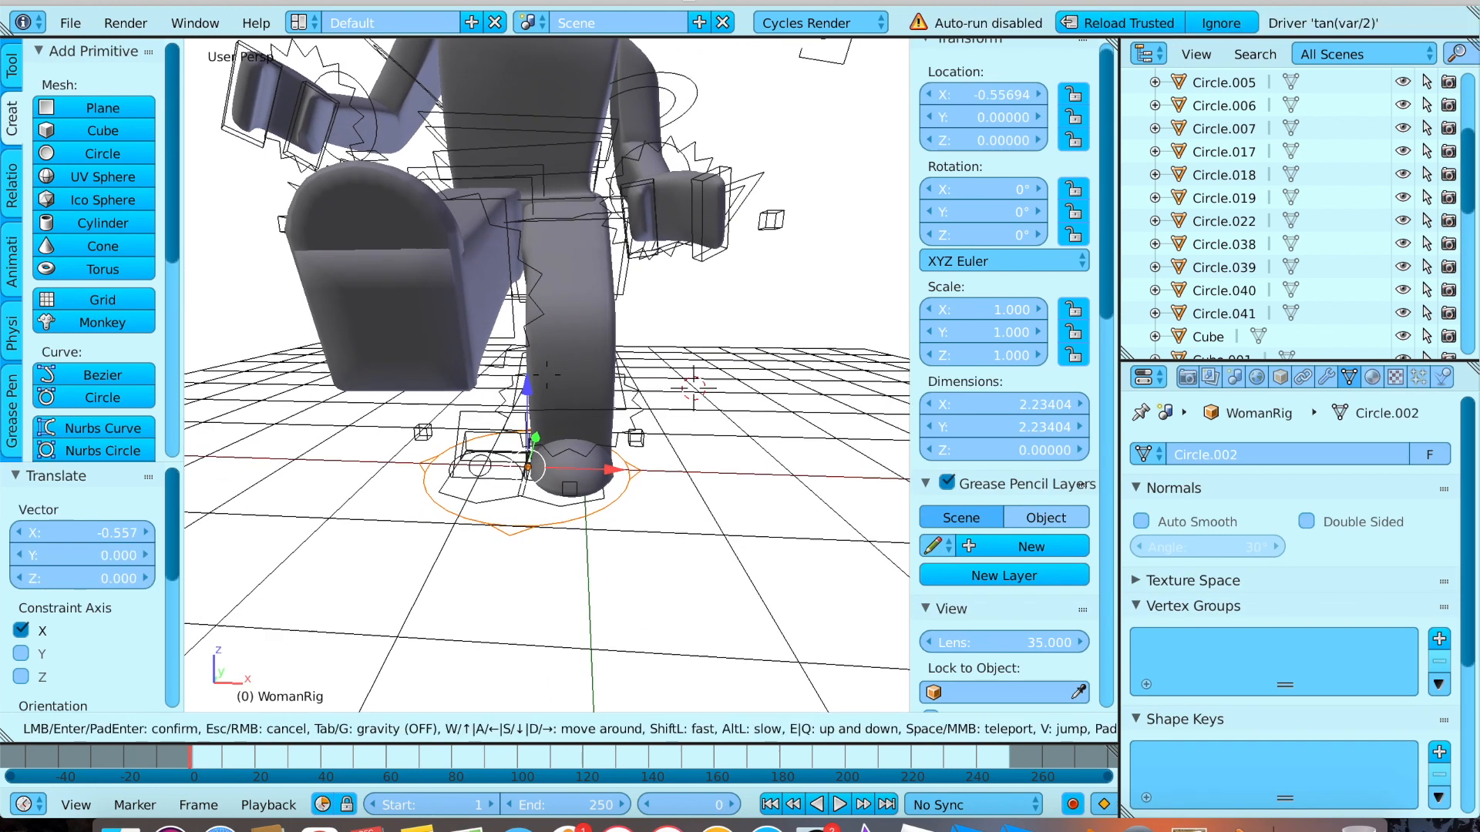
key(a)
key(s)
key(s)
key(w)
click(548, 376)
click(635, 189)
right_click(638, 188)
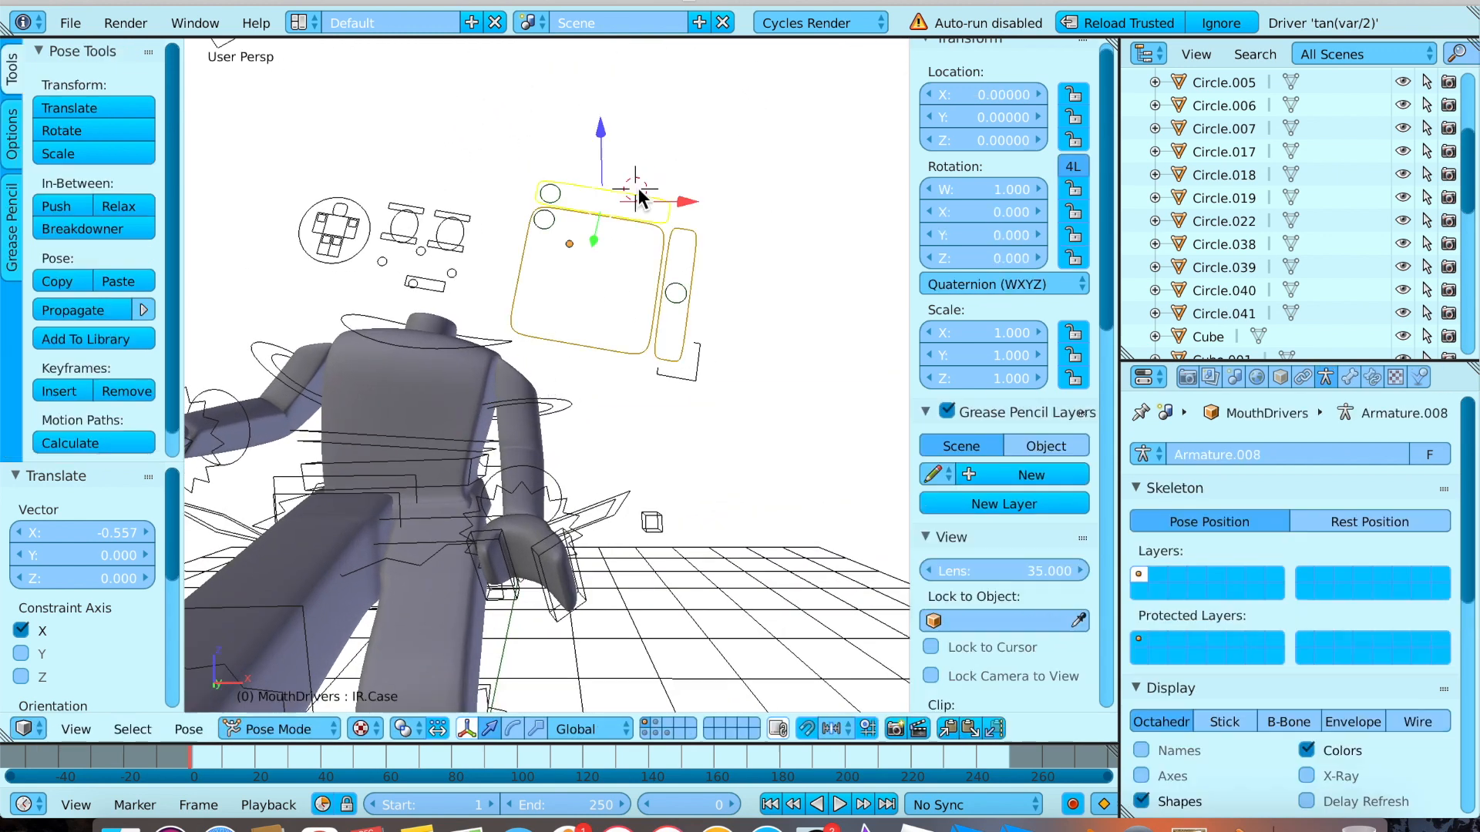
Examine the controls around the raised leg at floor level and select the box-shaped foot control there.
key(shift+f)
key(s)
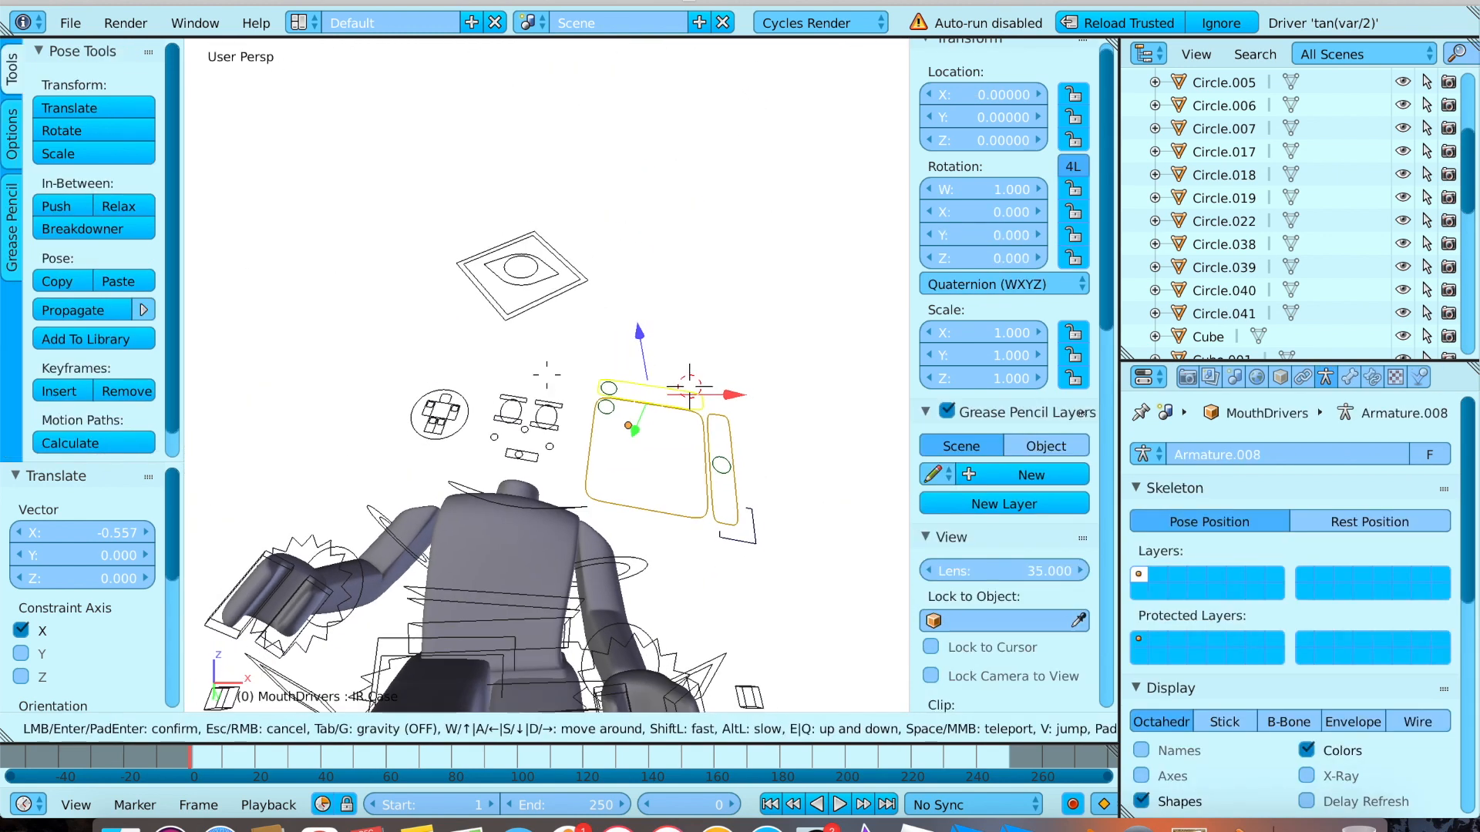
key(w)
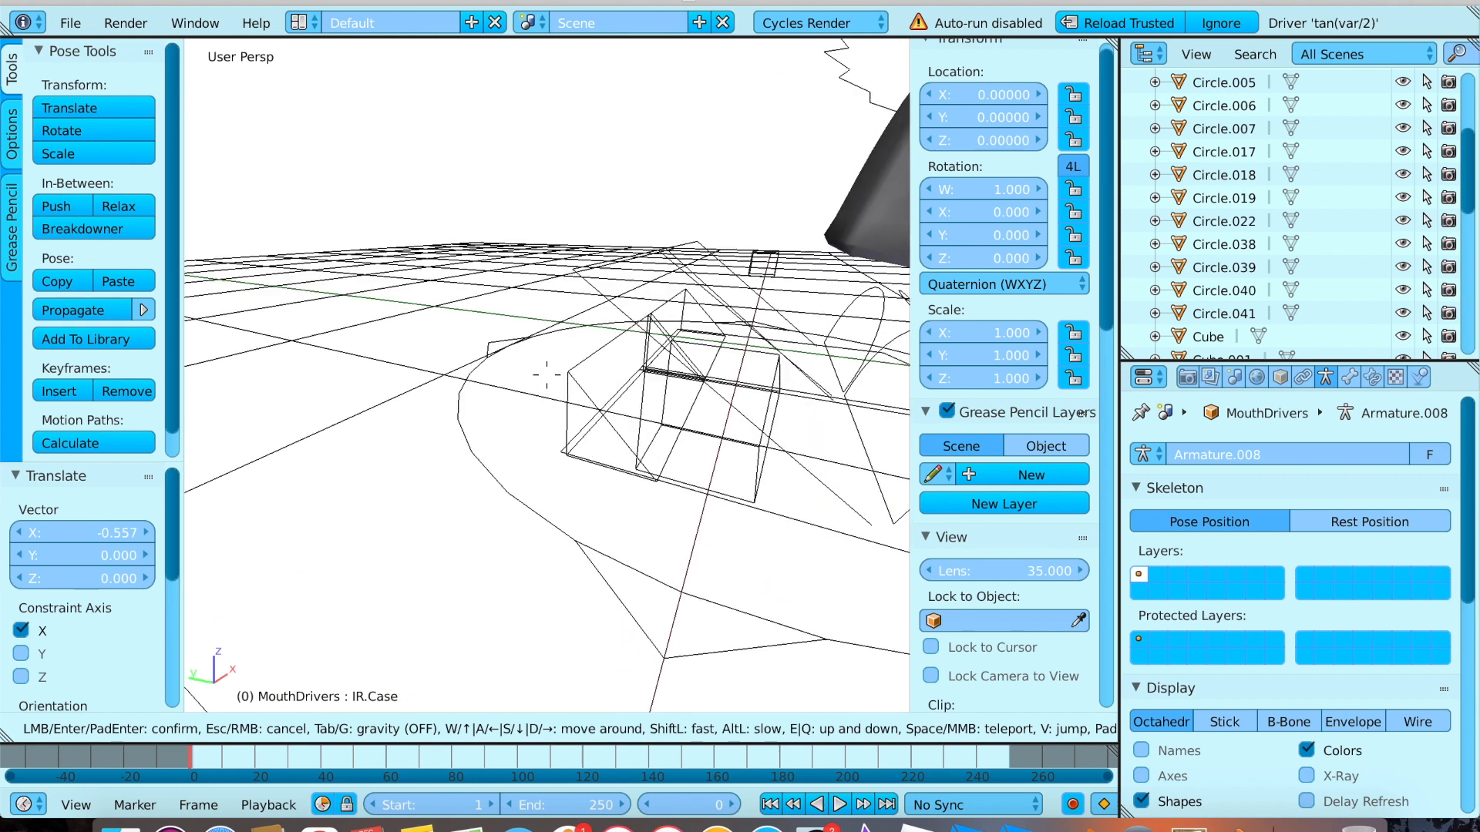
click(567, 308)
right_click(566, 311)
Examine the posed legs, arms and torso with their controls from several angles, and select the torso mesh.
key(shift+f)
key(s)
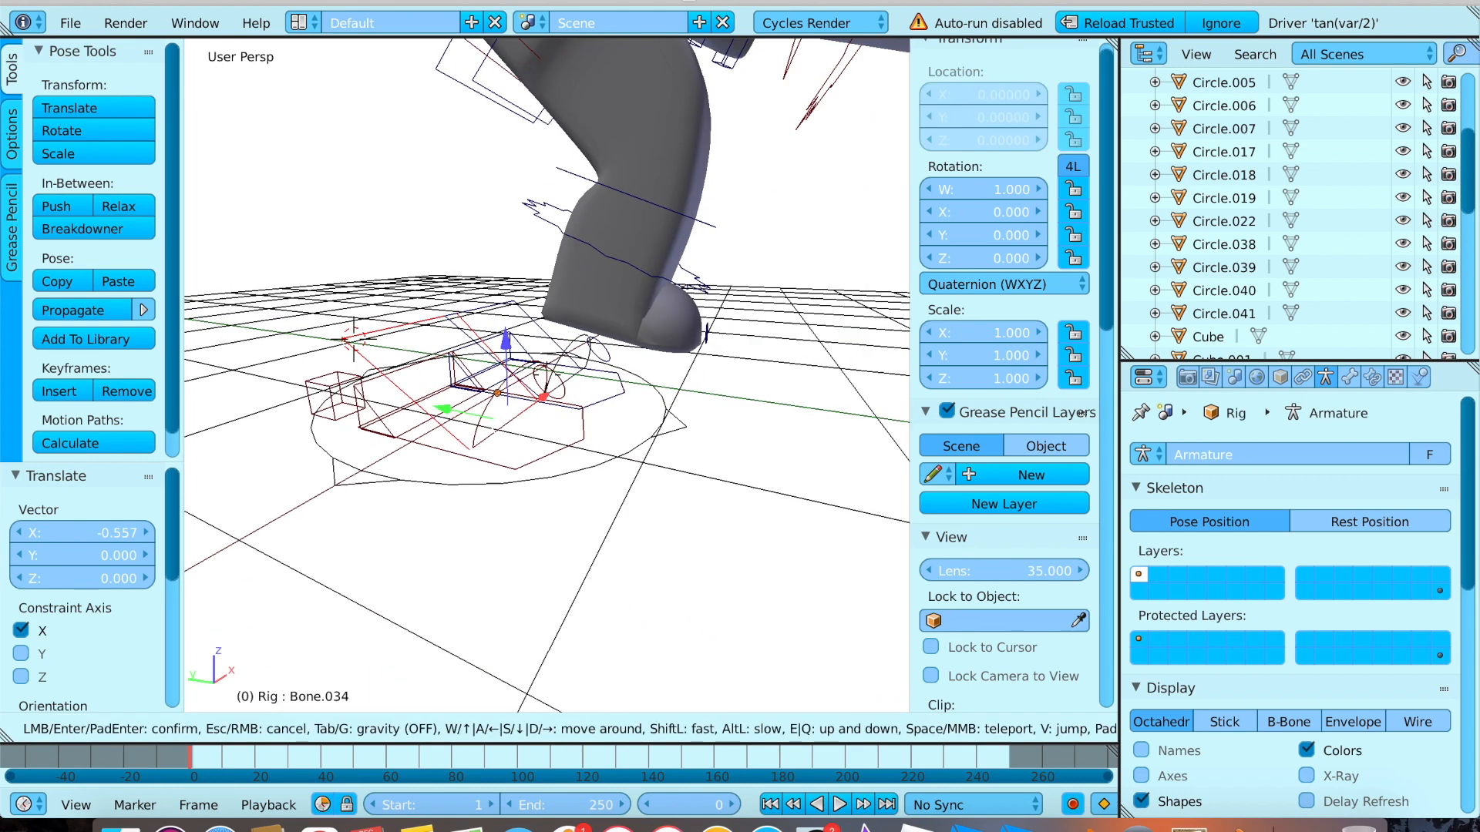
key(s)
key(w)
key(s)
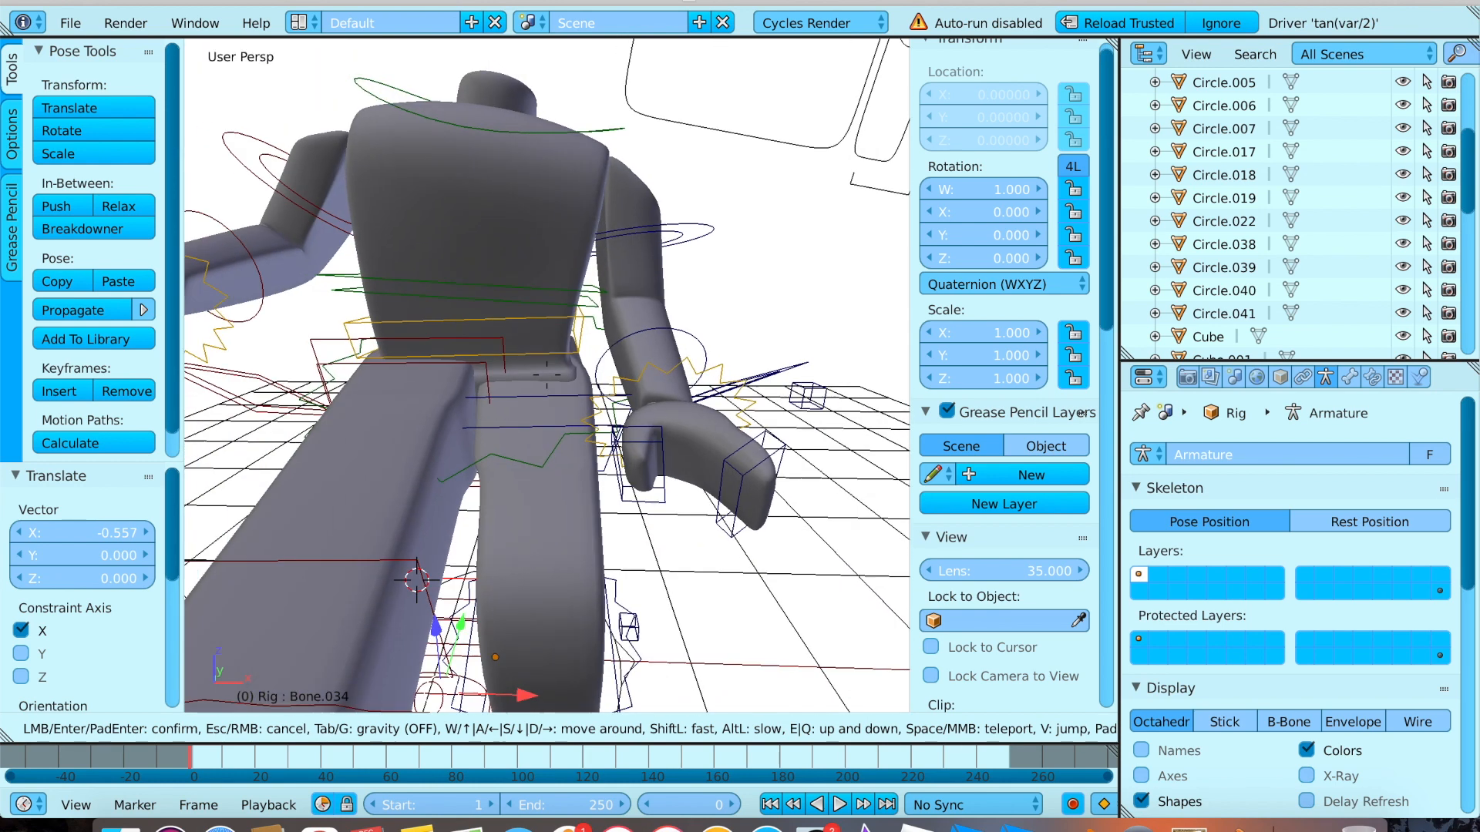
key(s)
key(d)
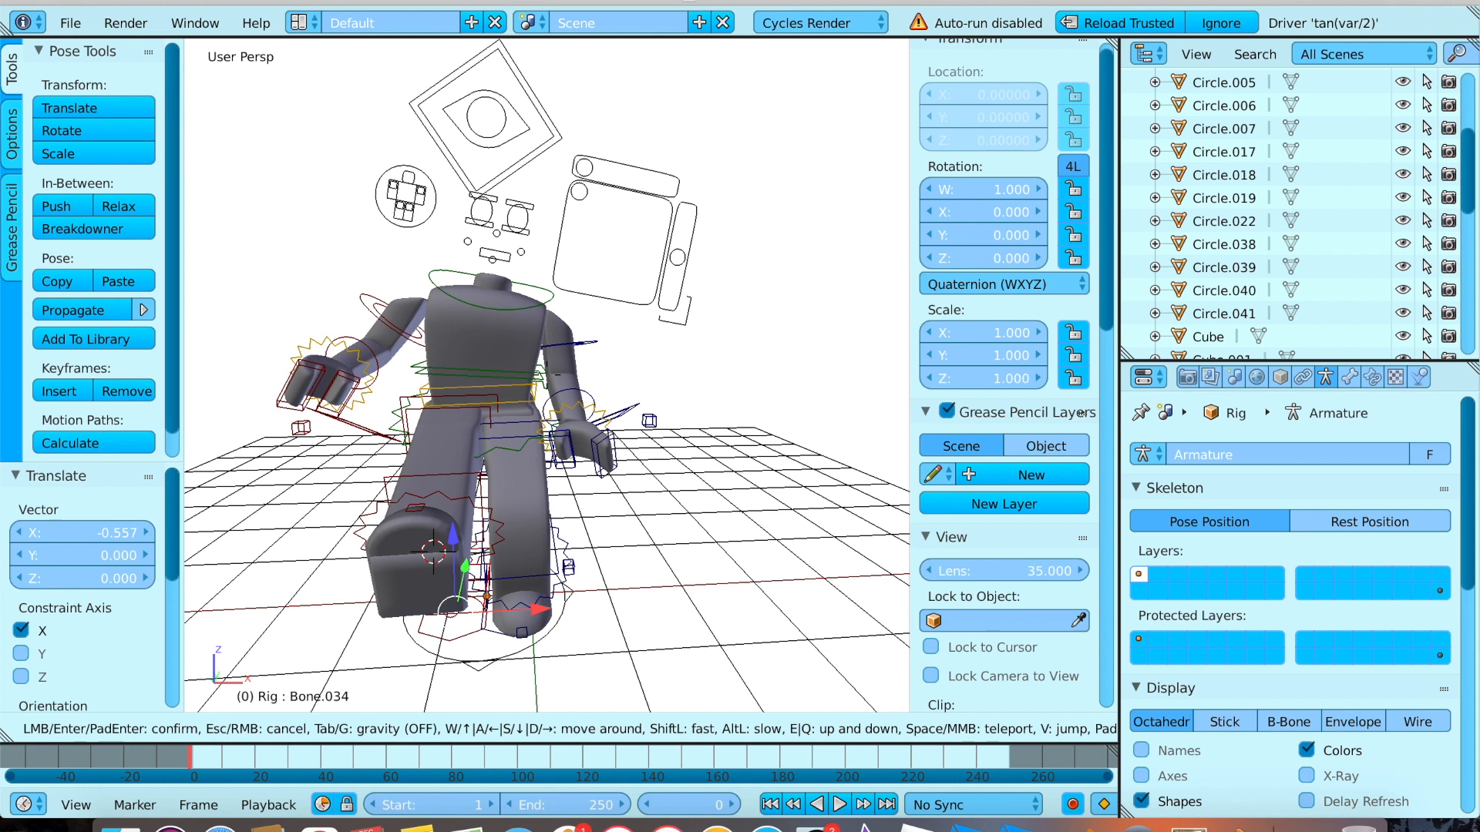
key(a)
click(548, 377)
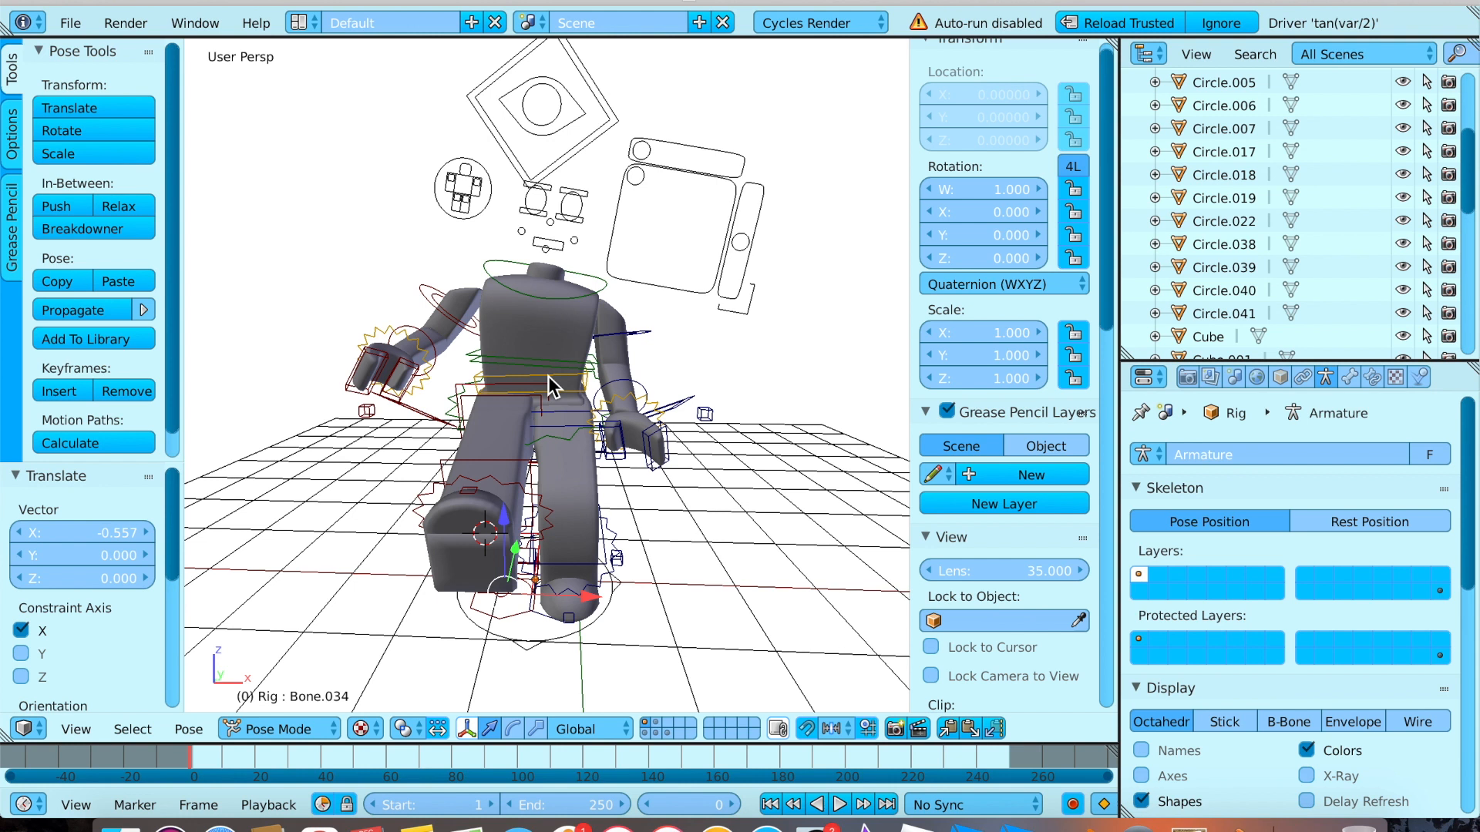
right_click(548, 376)
click(293, 577)
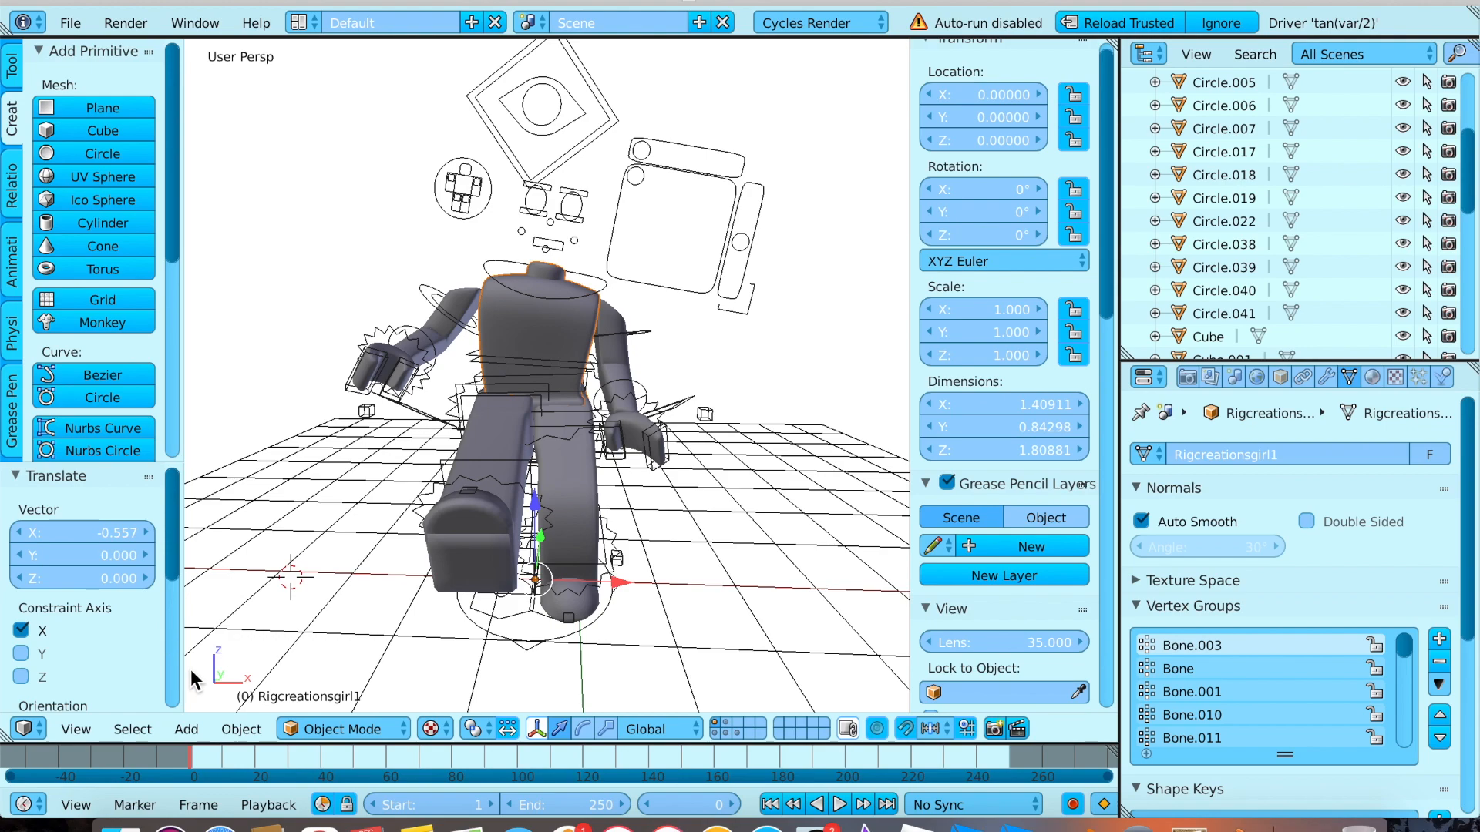
Switch to Finder, locate the RobloxRig_Woman folder and view its available actions, and return to Blender.
click(129, 829)
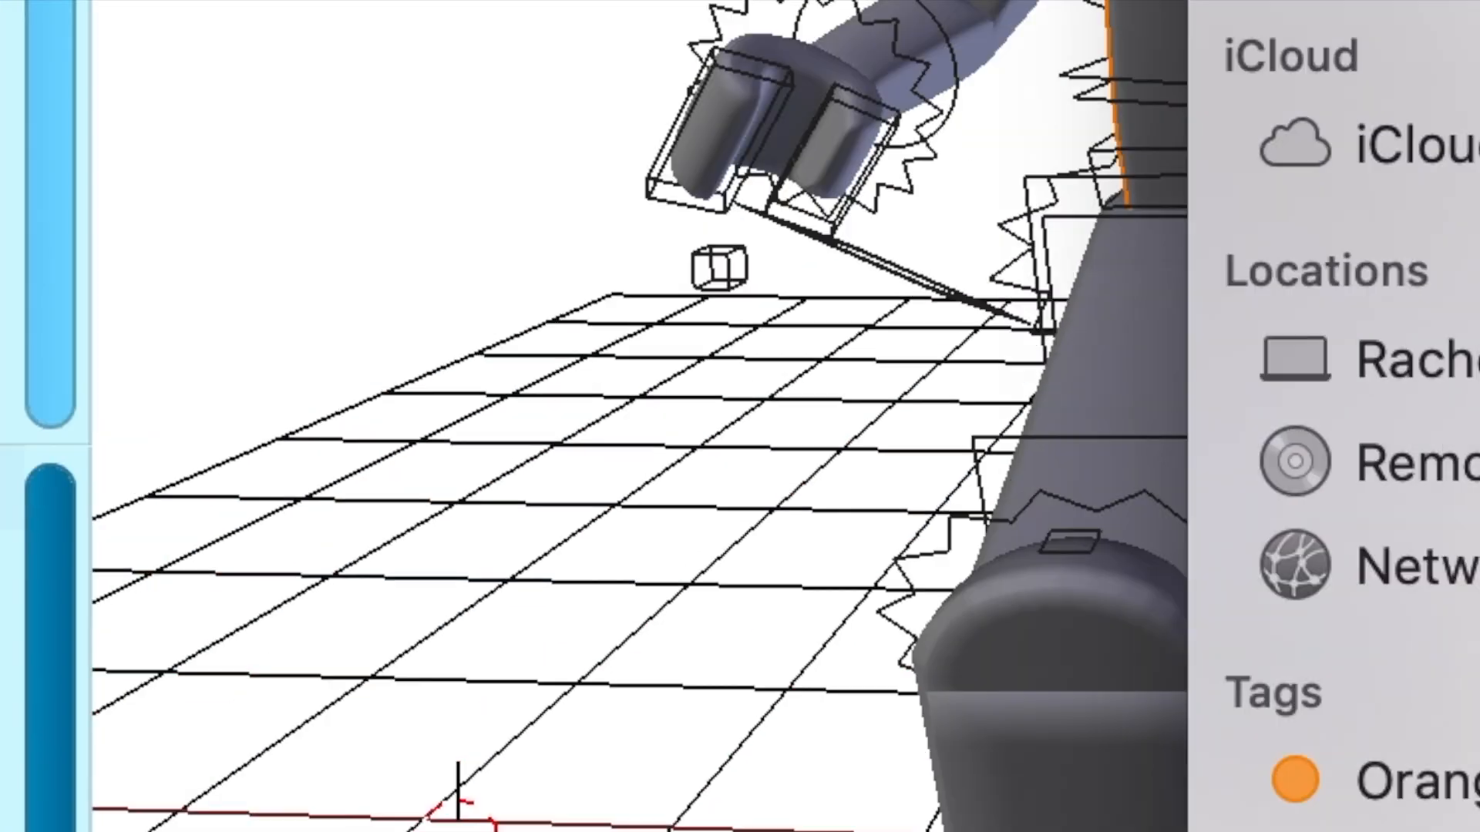
click(802, 300)
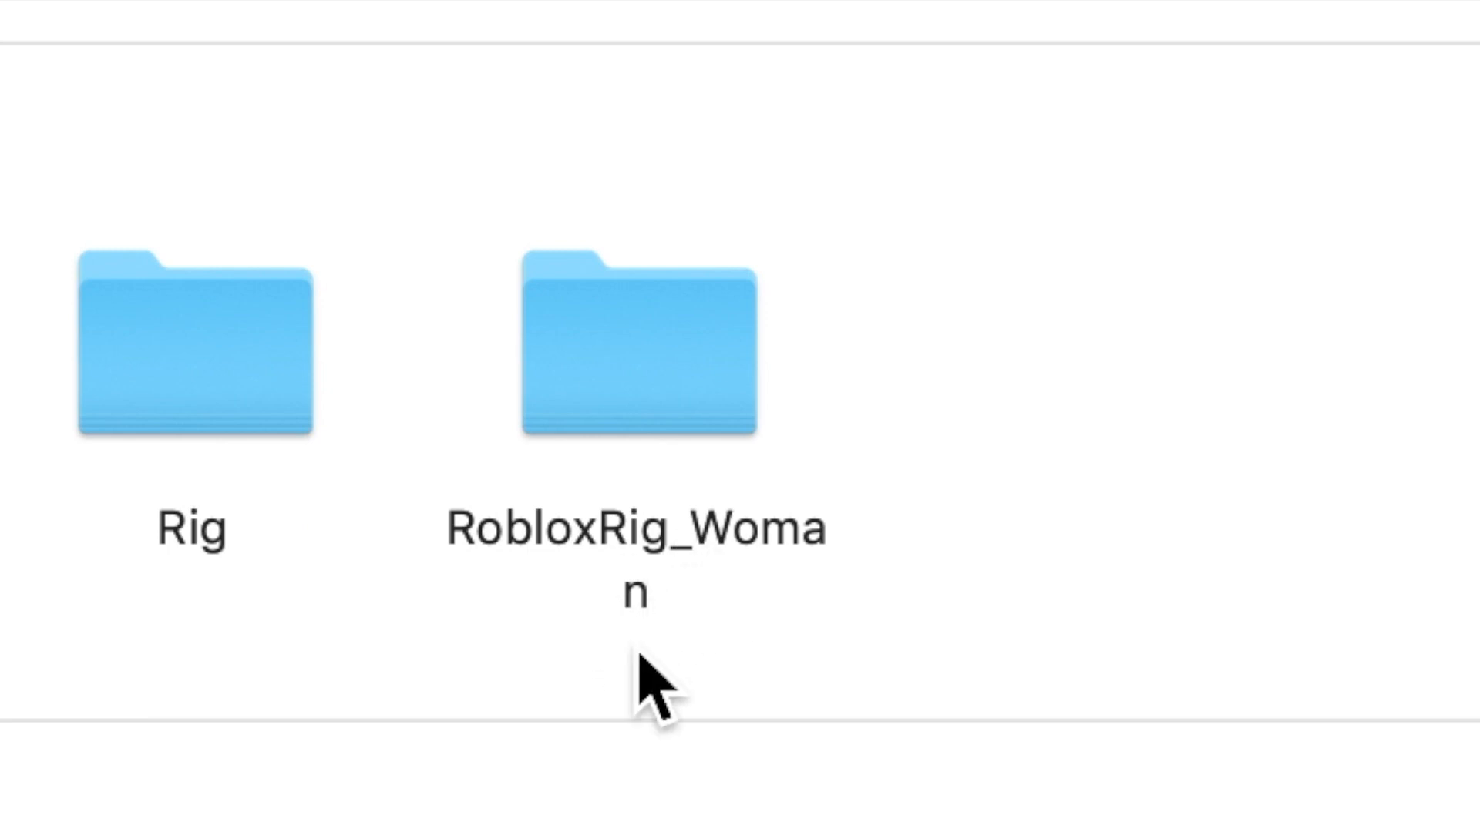
click(637, 432)
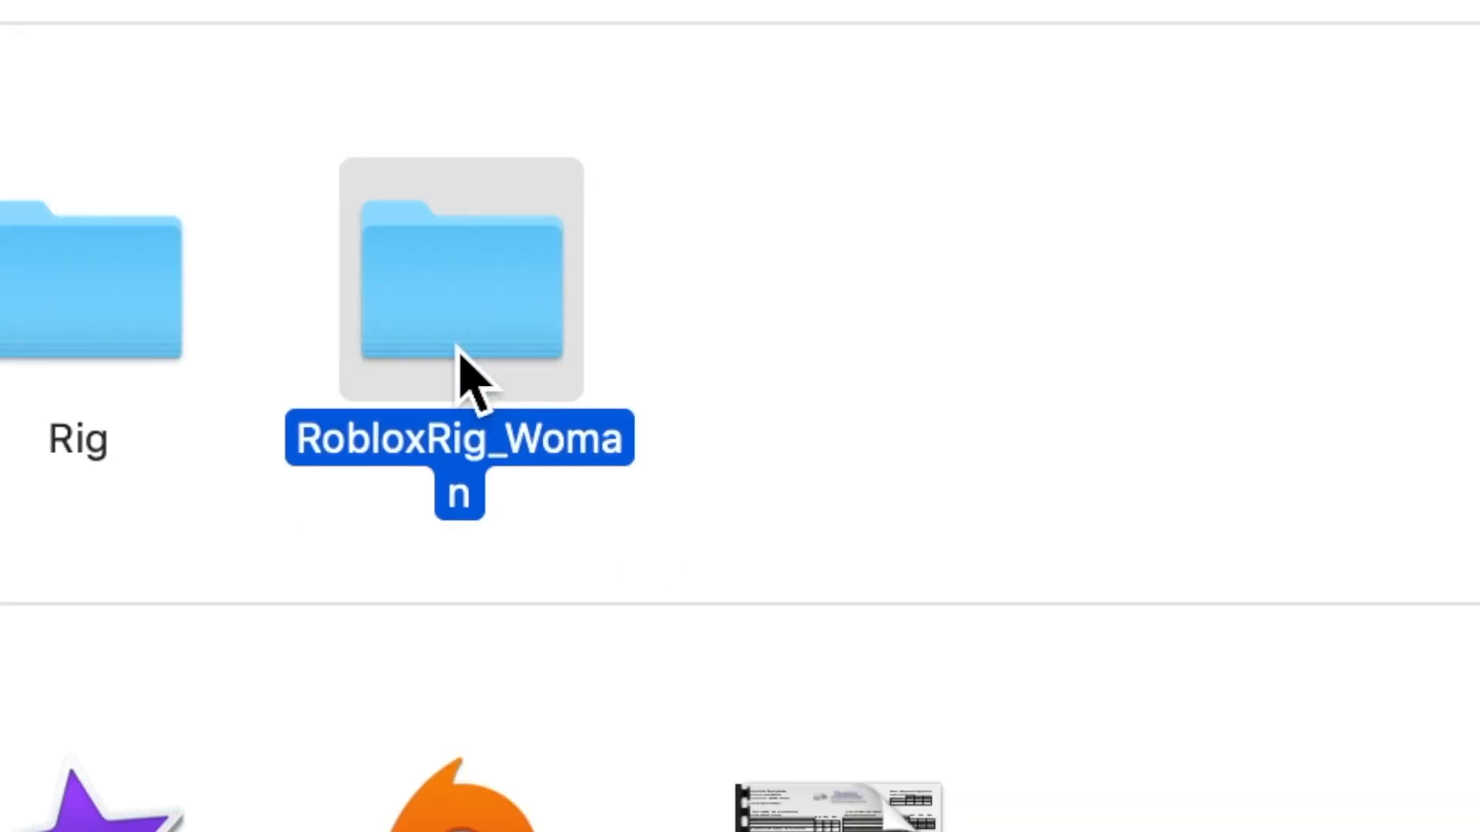
right_click(460, 357)
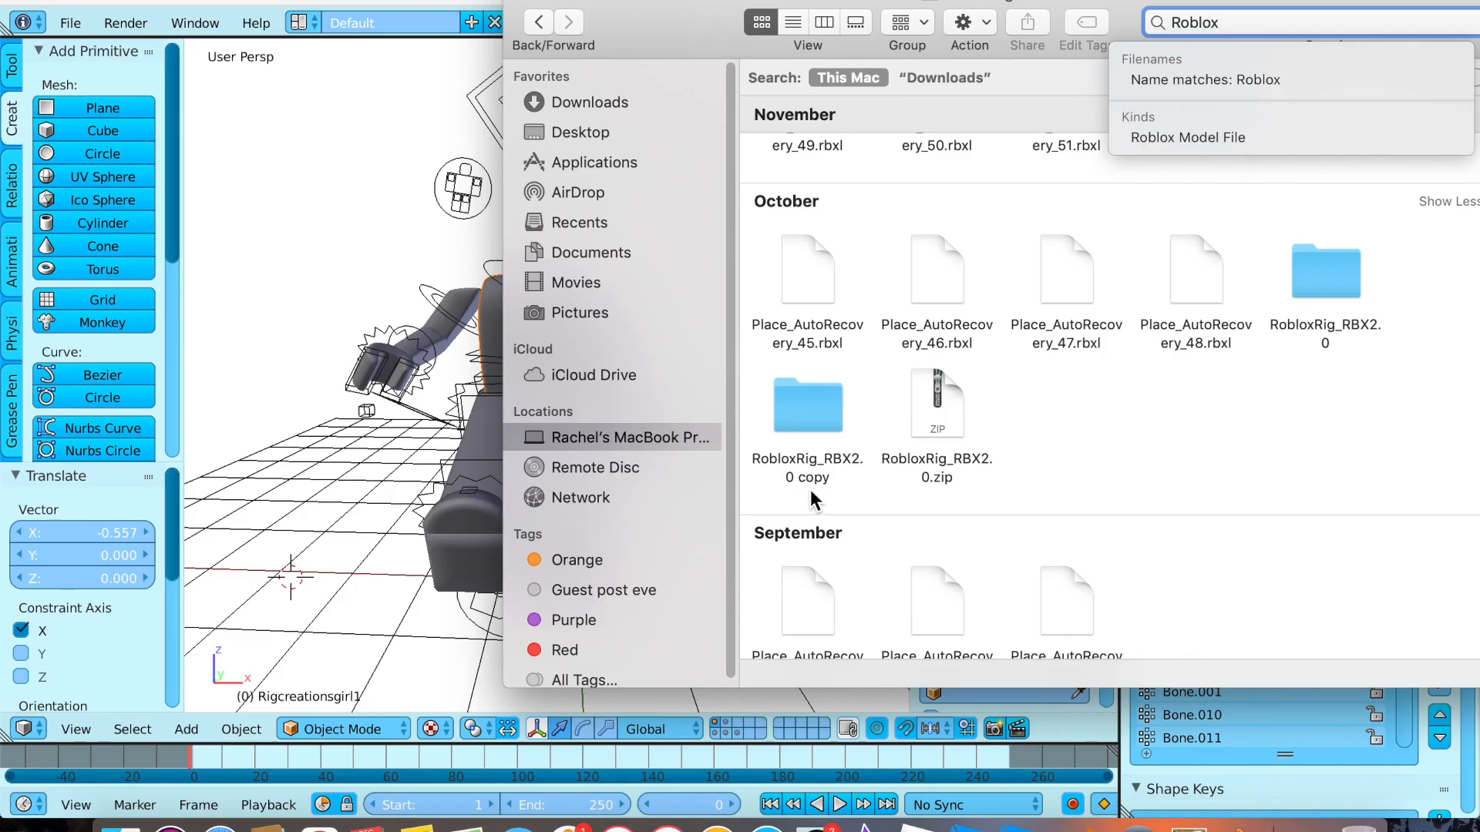
click(411, 444)
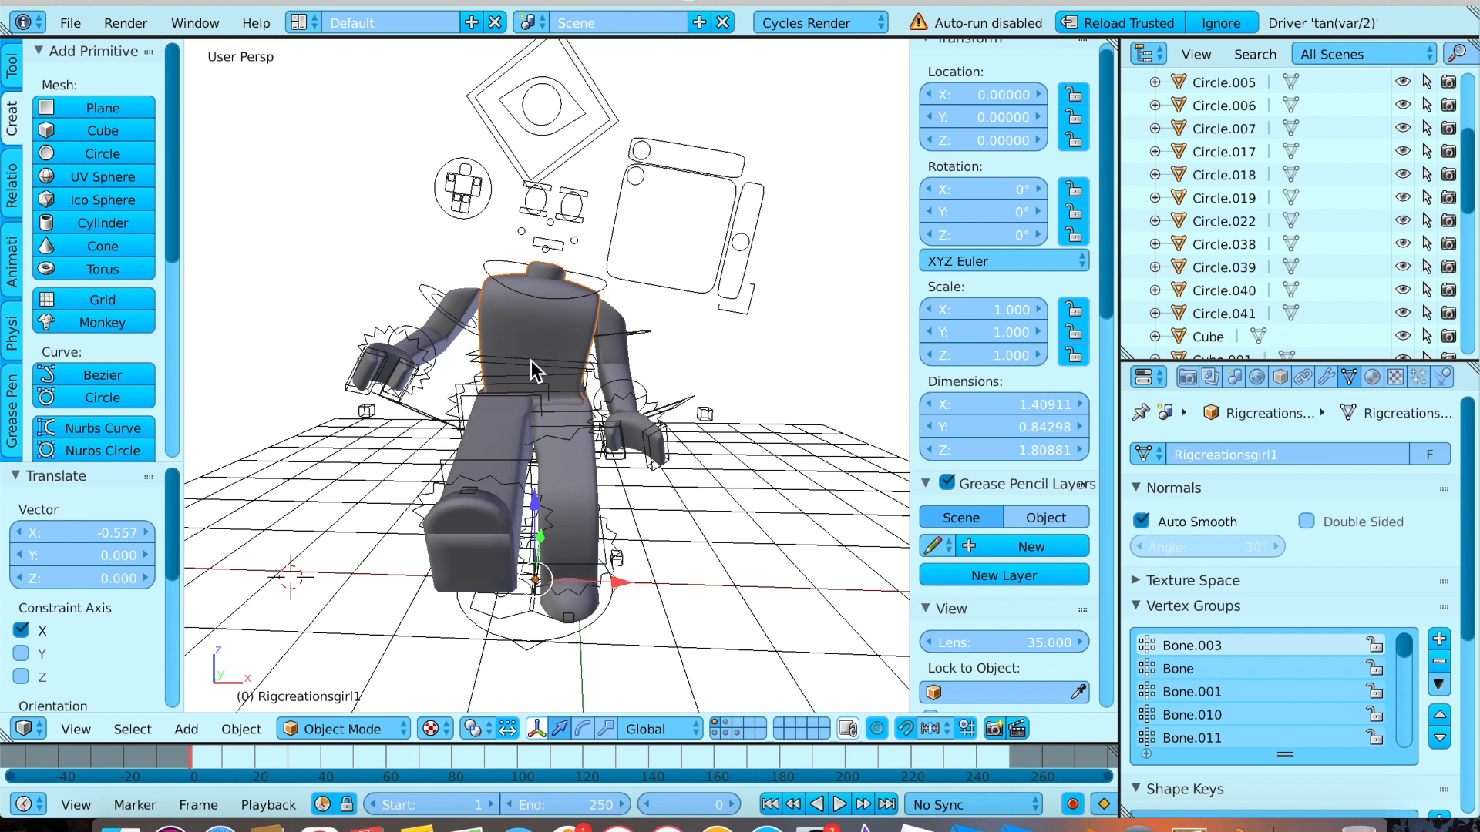
Select the character's arm, torso and leg meshes one after another to inspect the separate body parts.
right_click(624, 353)
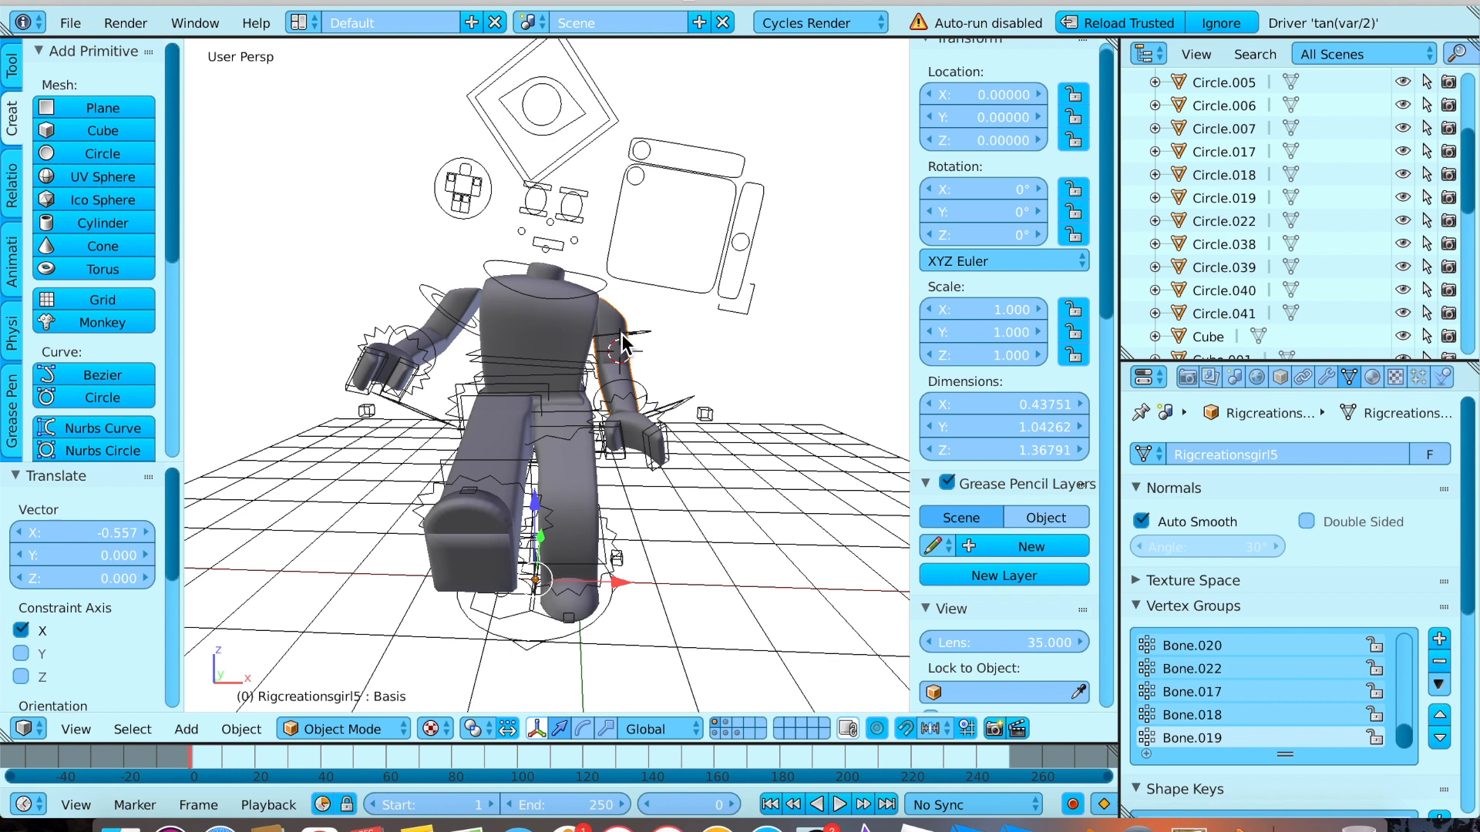
right_click(620, 339)
right_click(577, 326)
right_click(559, 464)
click(482, 446)
right_click(484, 449)
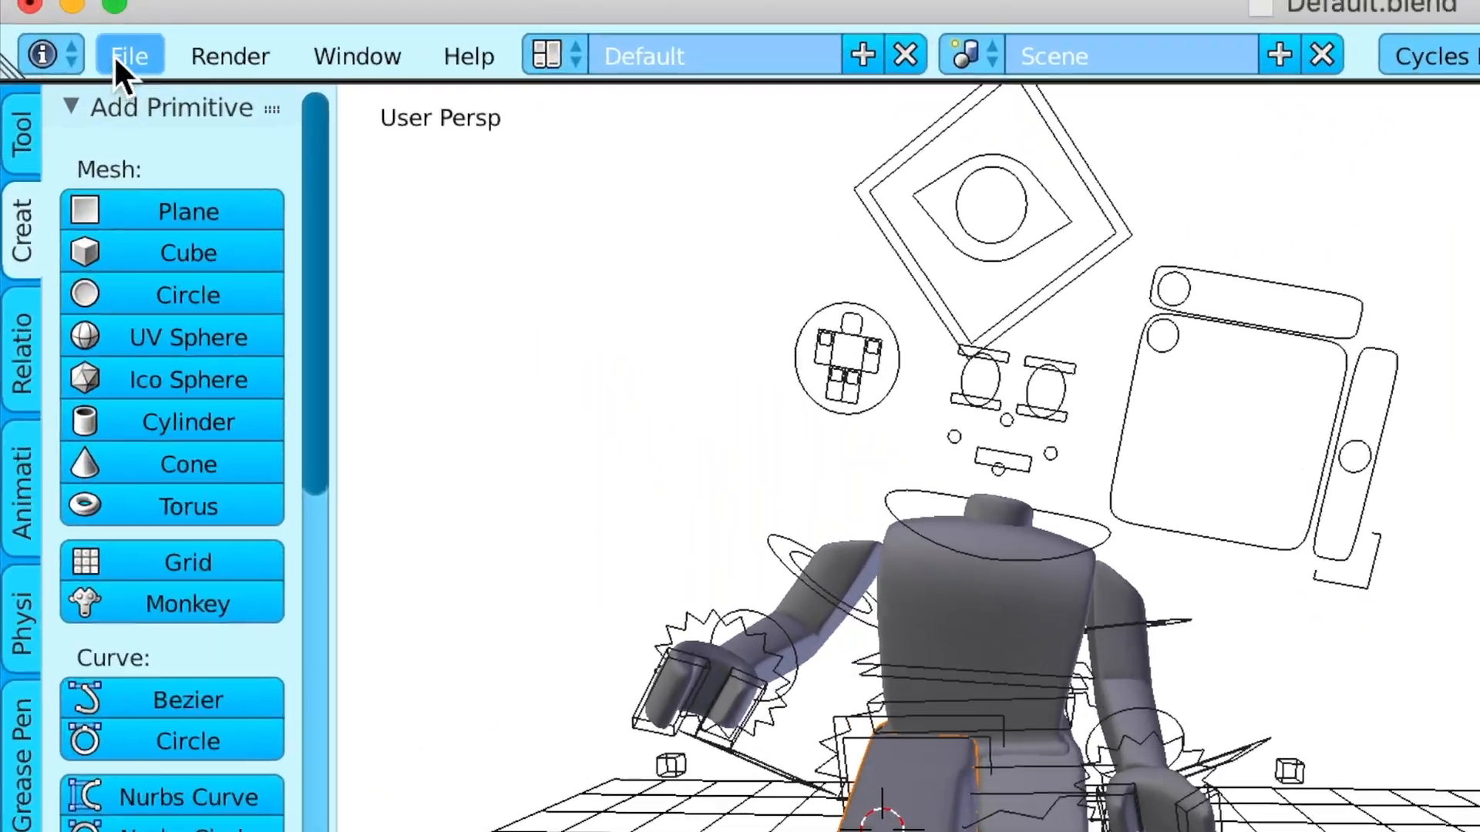
Start an Append and open the Object category of Default.blend in the Rig folder of RobloxRig_Woman copy 2.
click(68, 23)
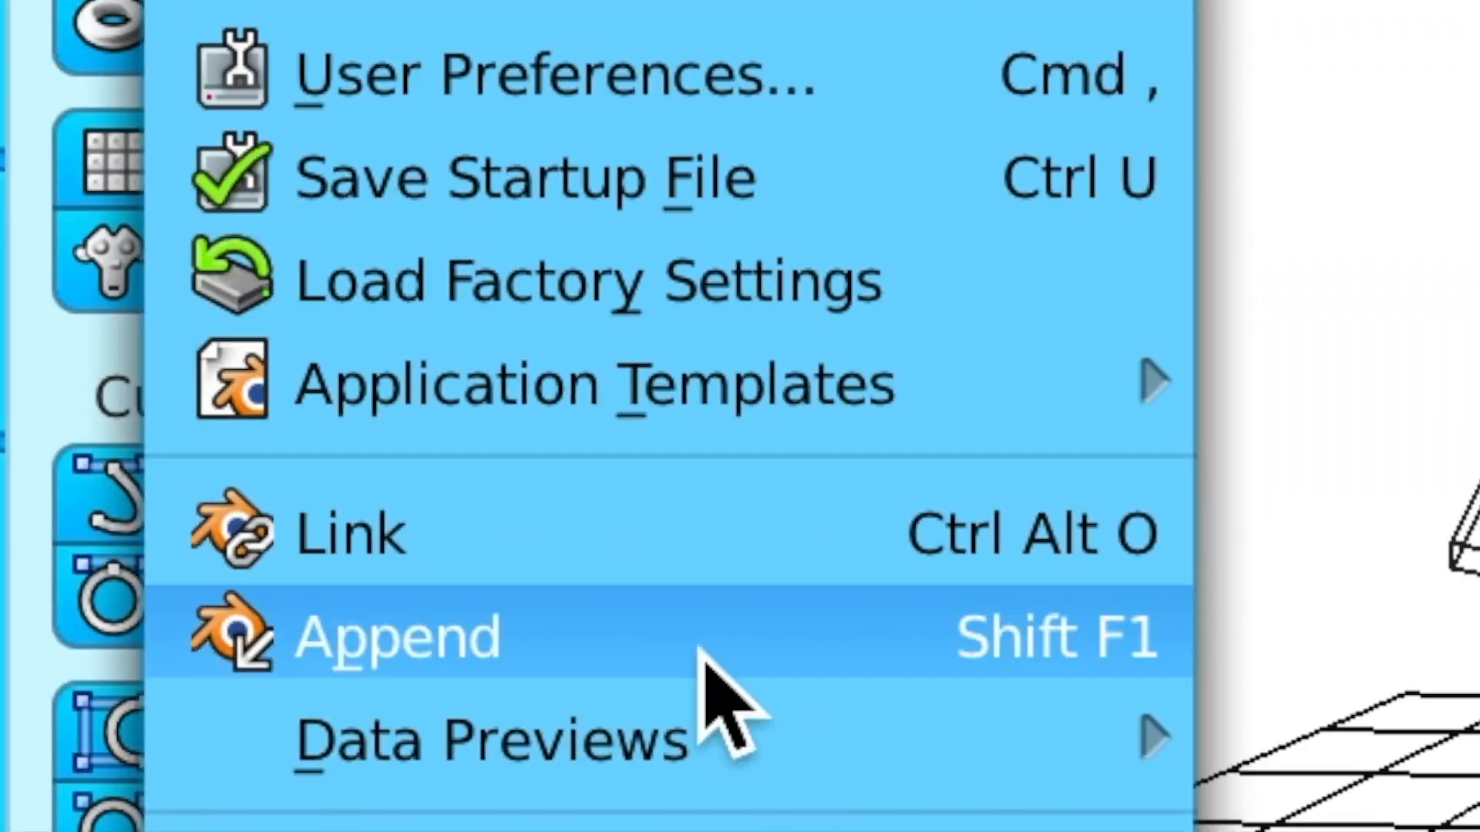
click(621, 831)
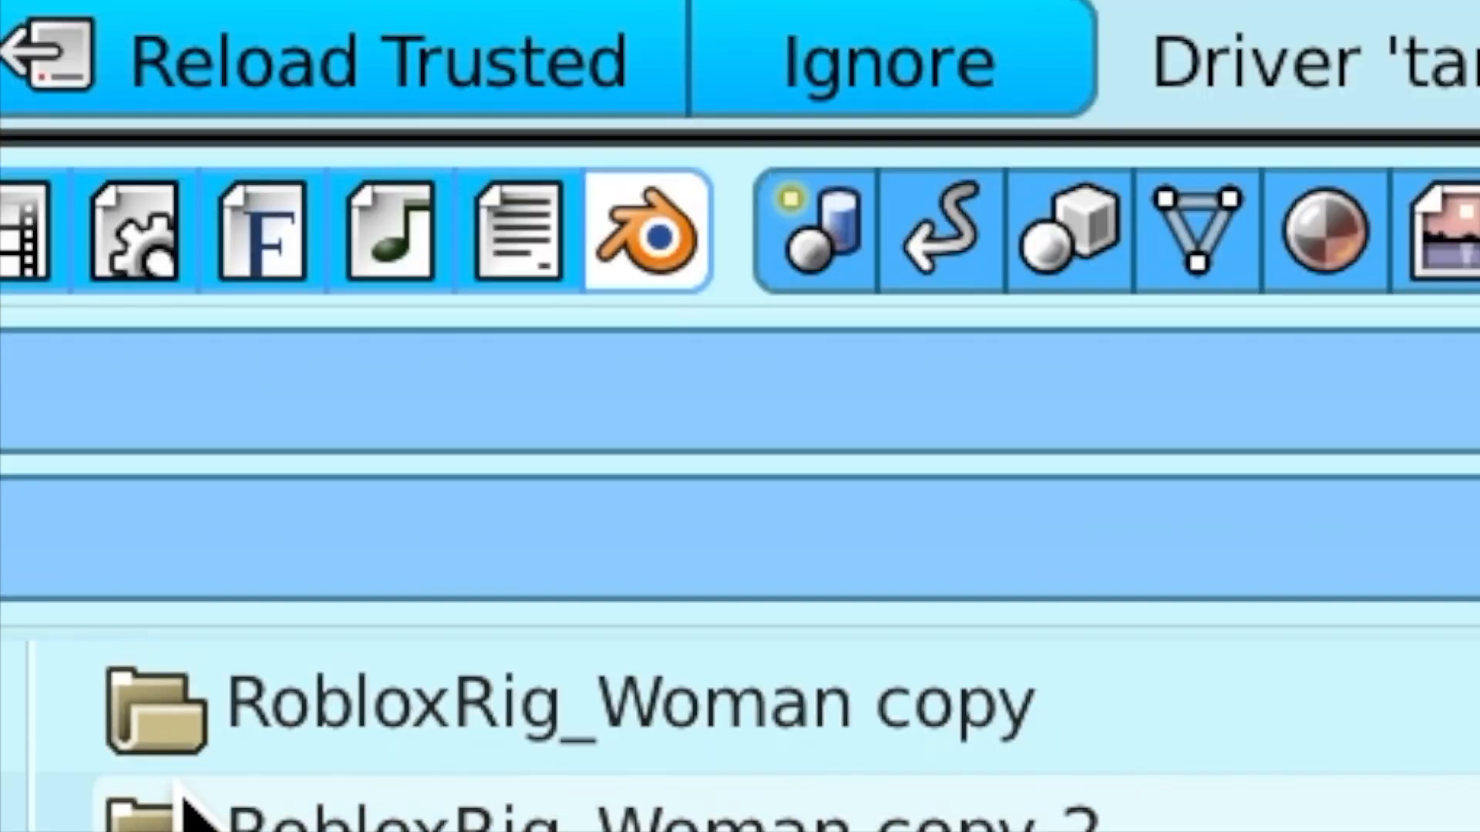
double_click(240, 815)
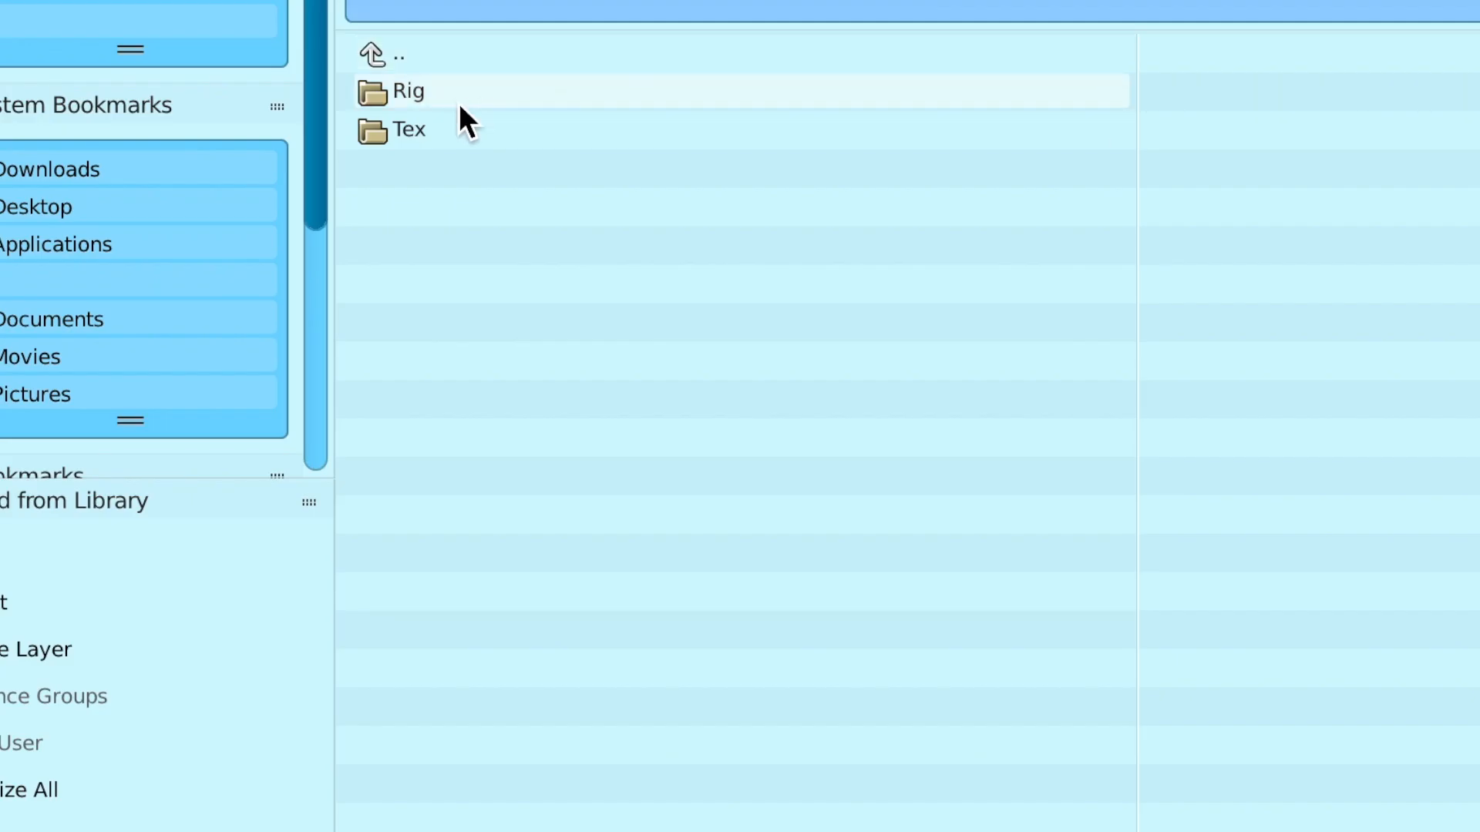
double_click(461, 94)
double_click(418, 92)
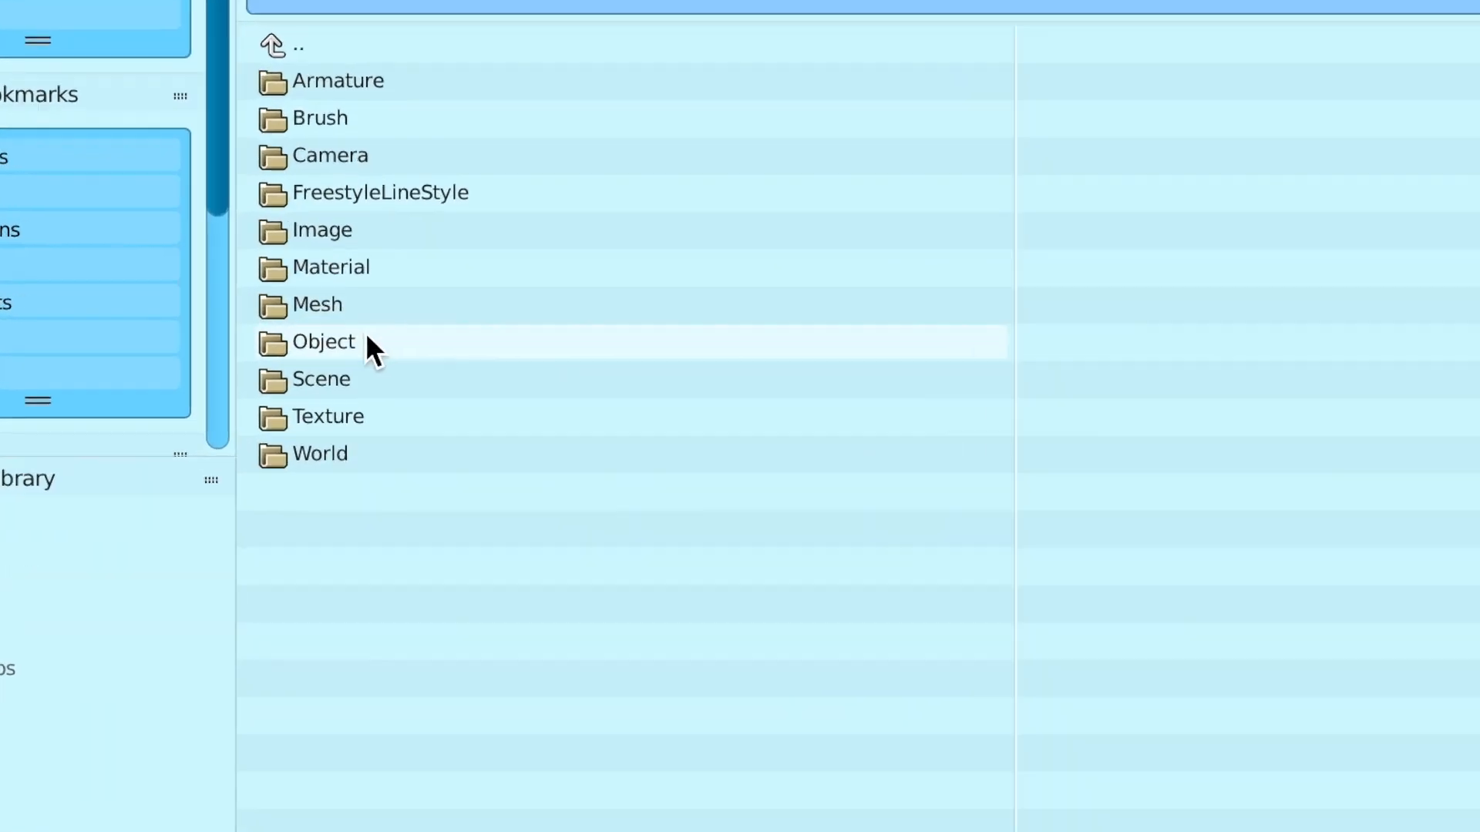
double_click(381, 331)
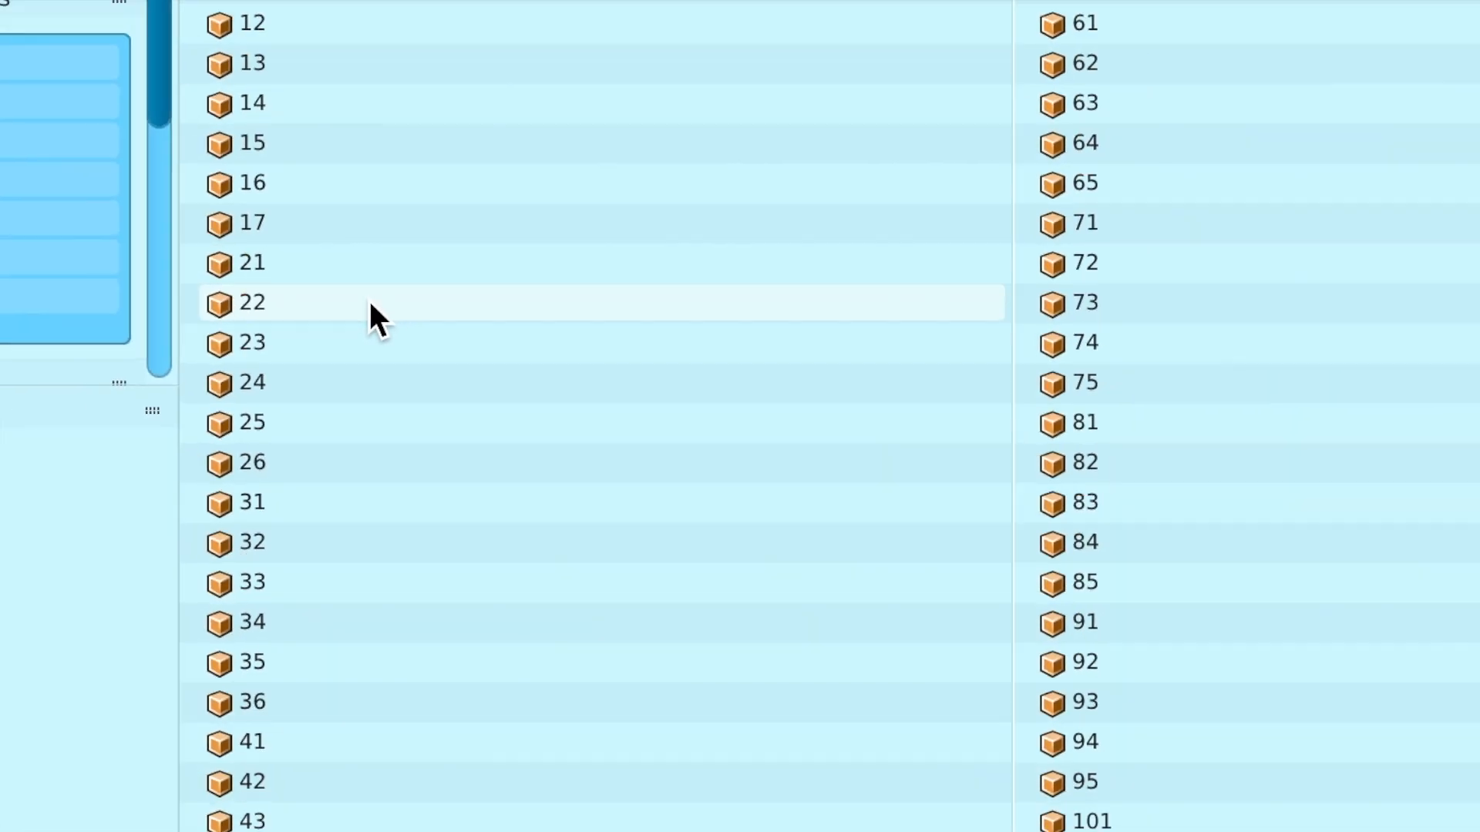
Select every object listed for Default.blend and append them all to the scene.
key(a)
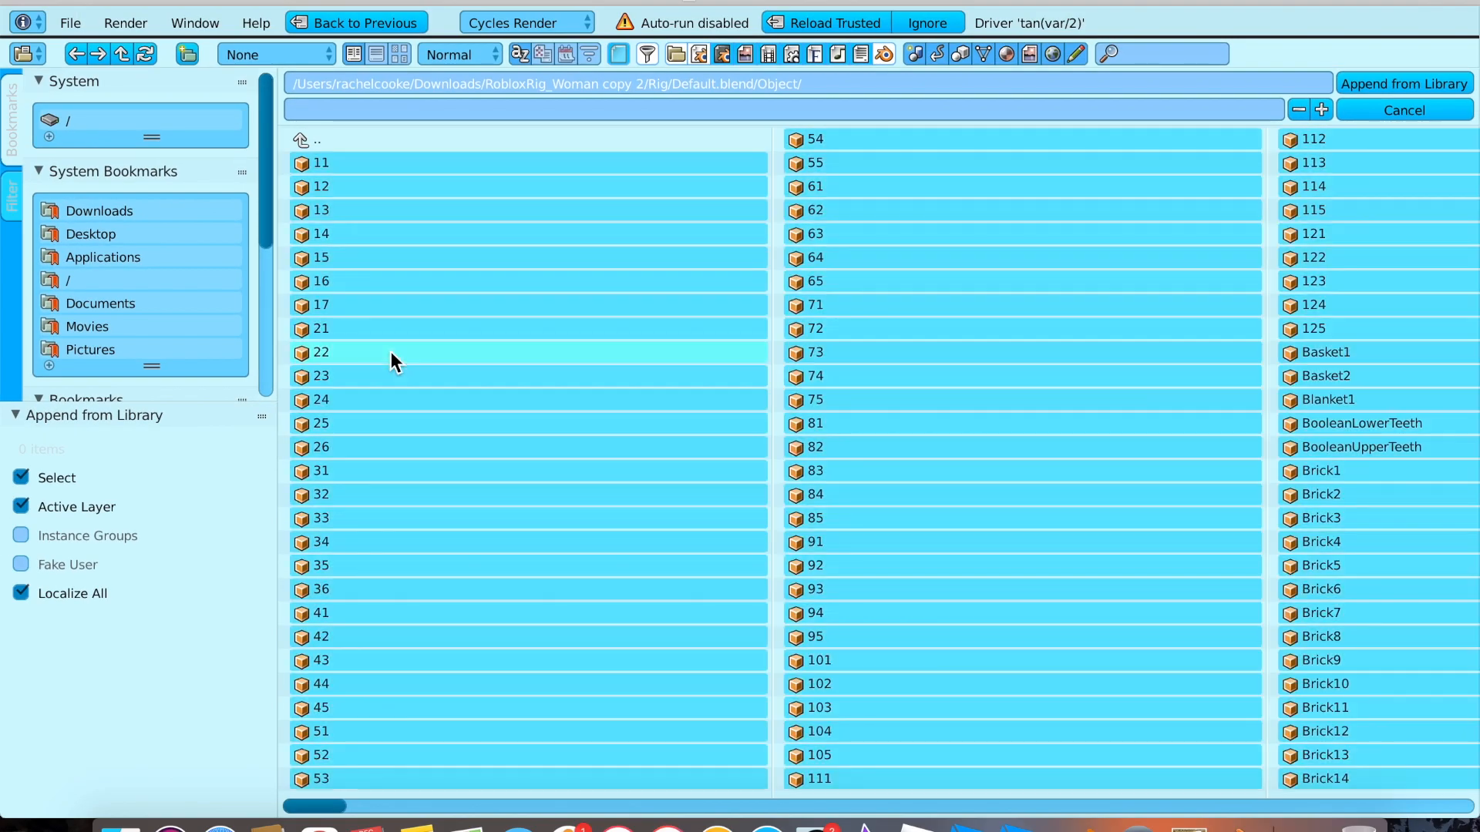
scroll(840, 520, down, 2)
scroll(840, 520, down, 6)
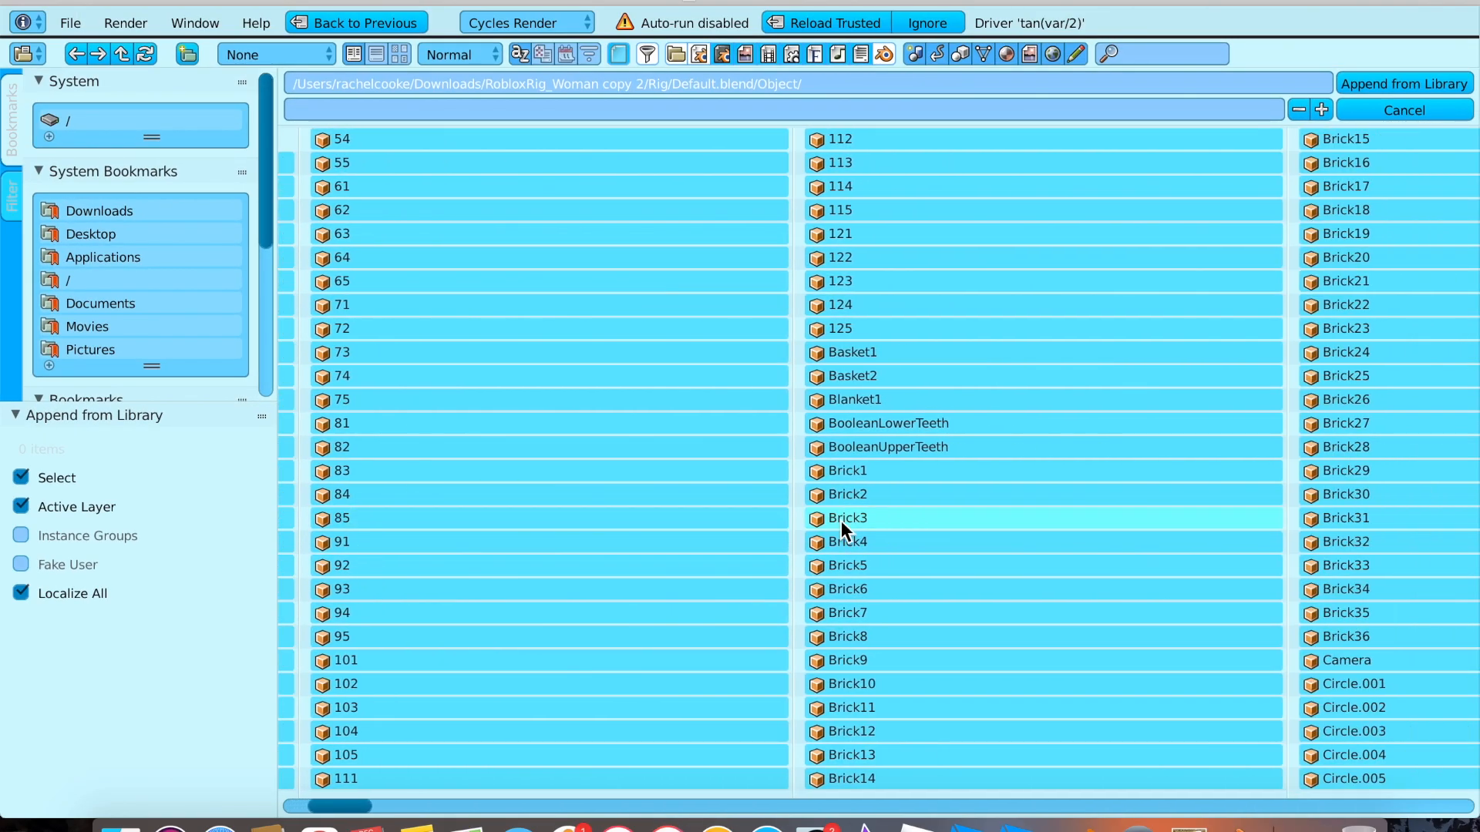
scroll(770, 522, up, 6)
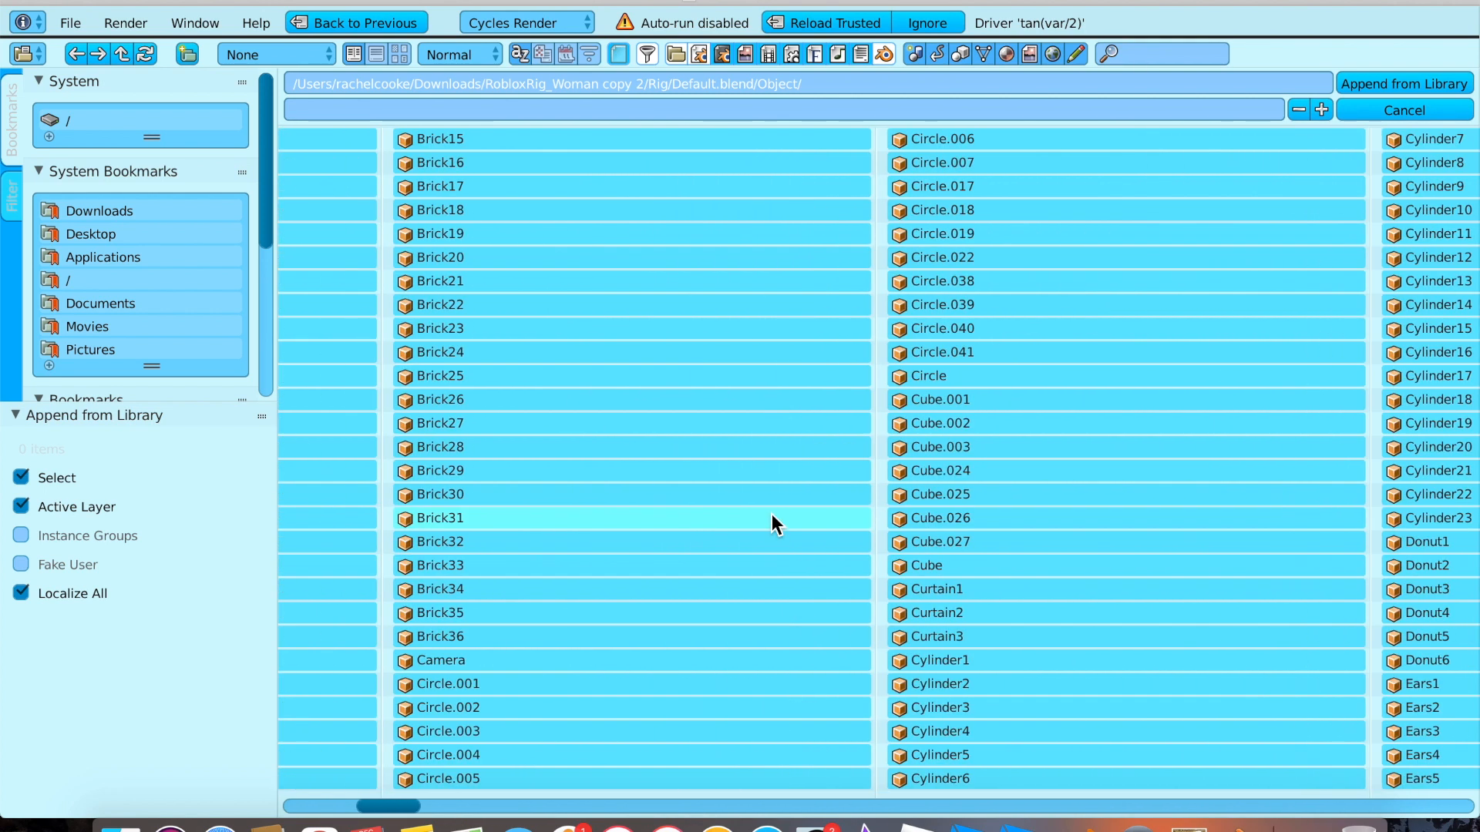
scroll(770, 515, up, 2)
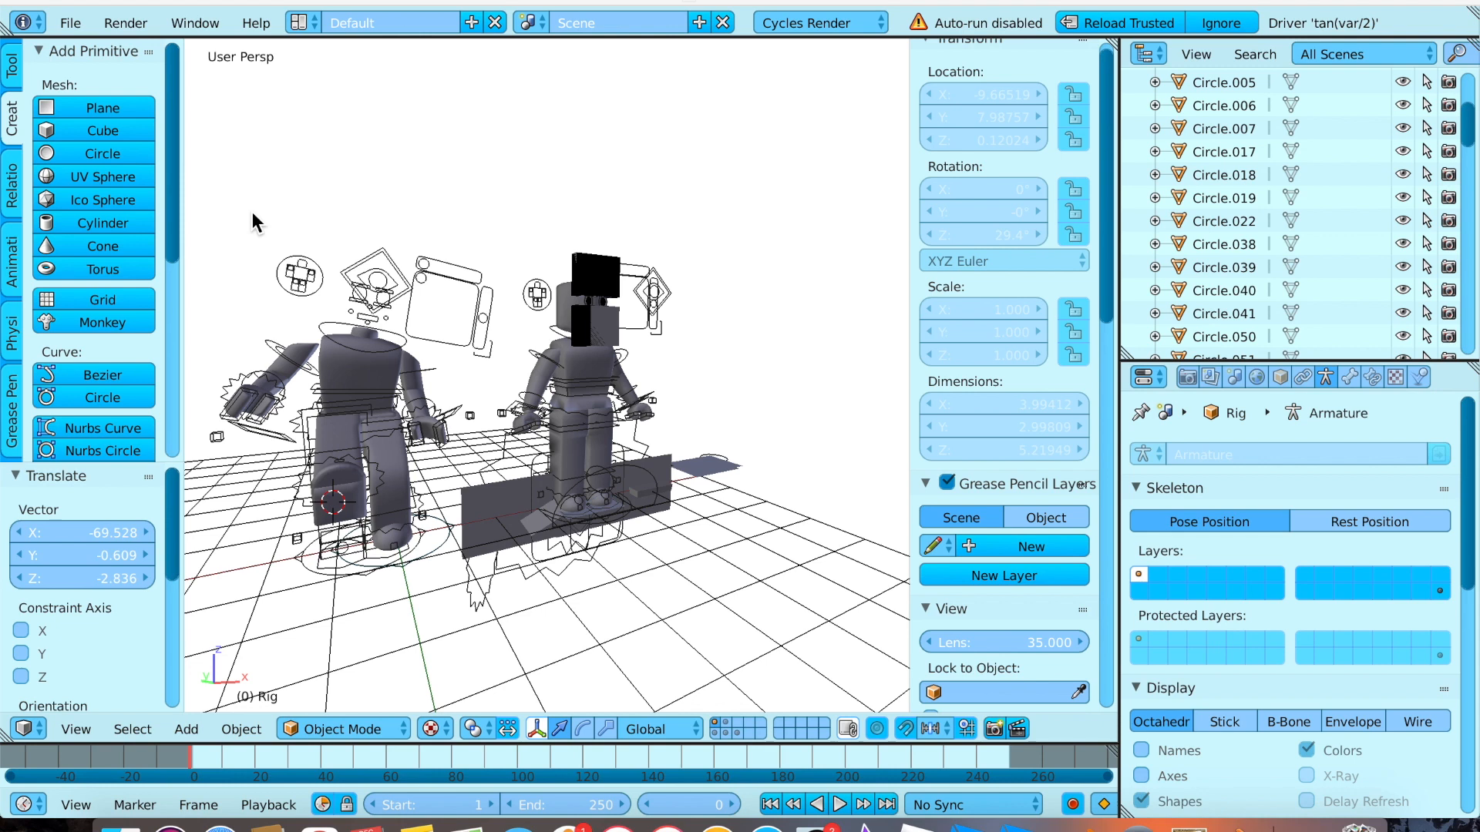
Box-select and delete the black blocks over the second rig's head along with the head controls caught in the selection.
key(shift+f)
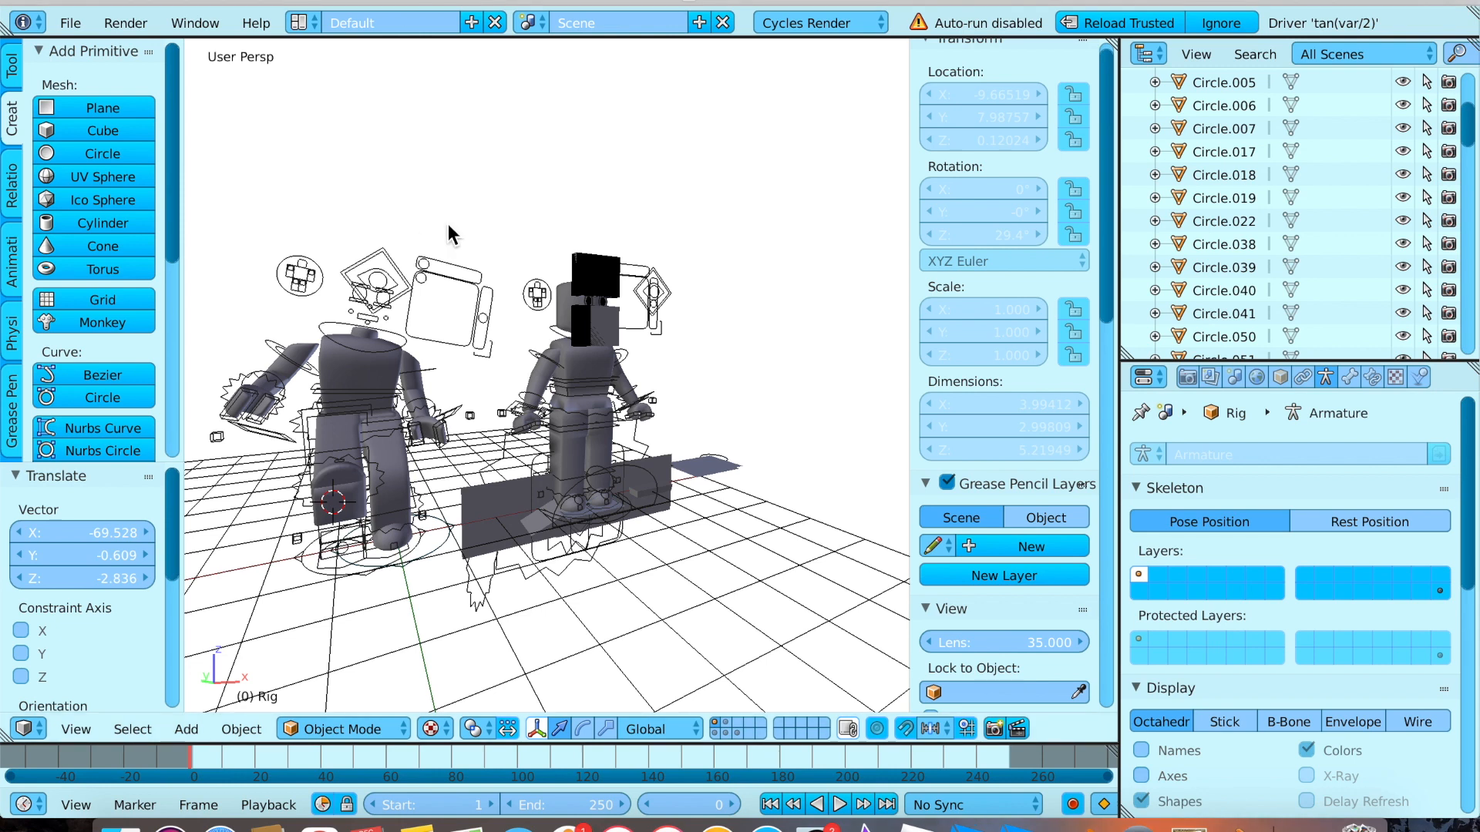
key(w)
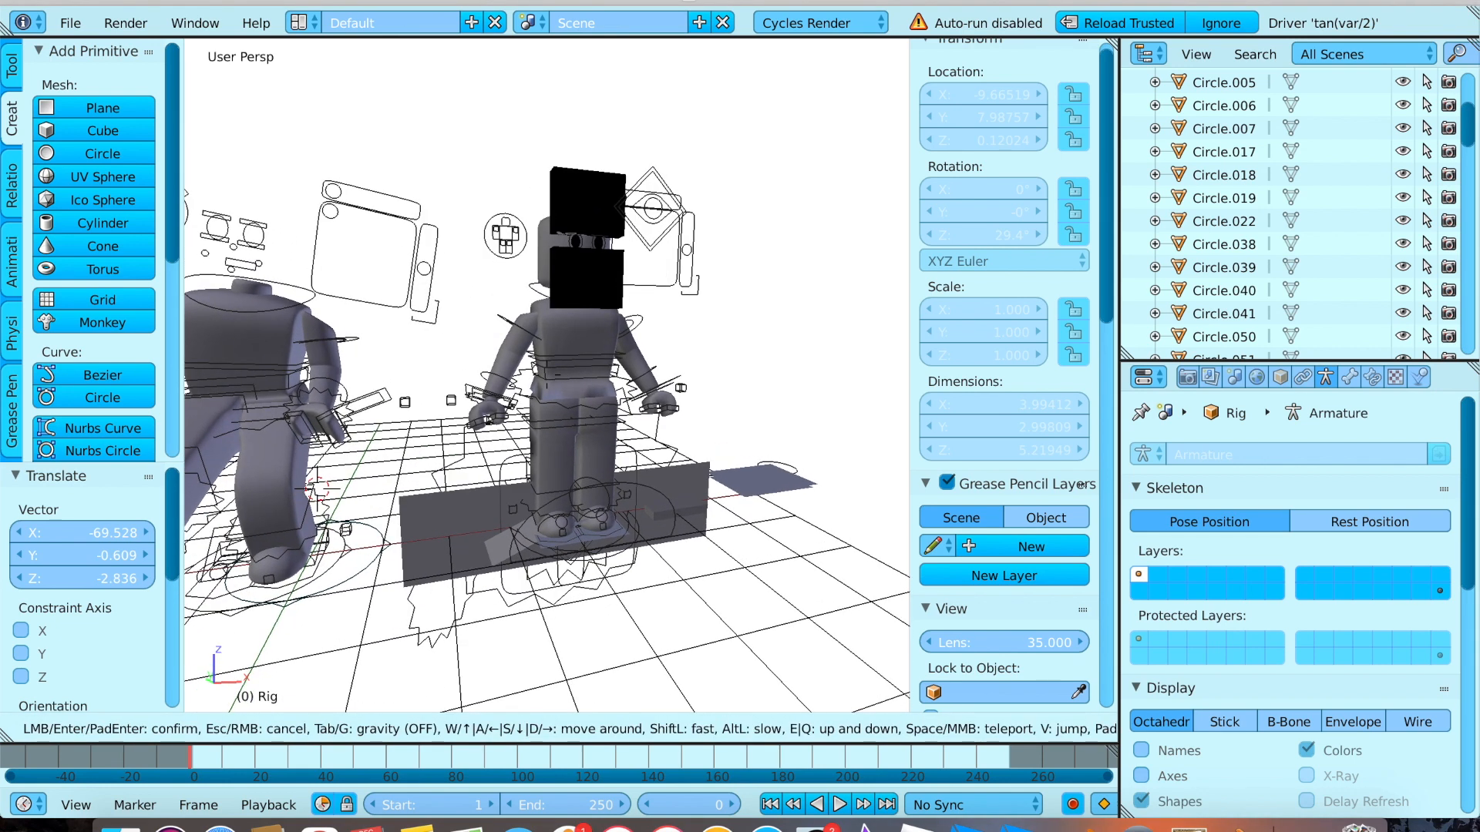
key(w)
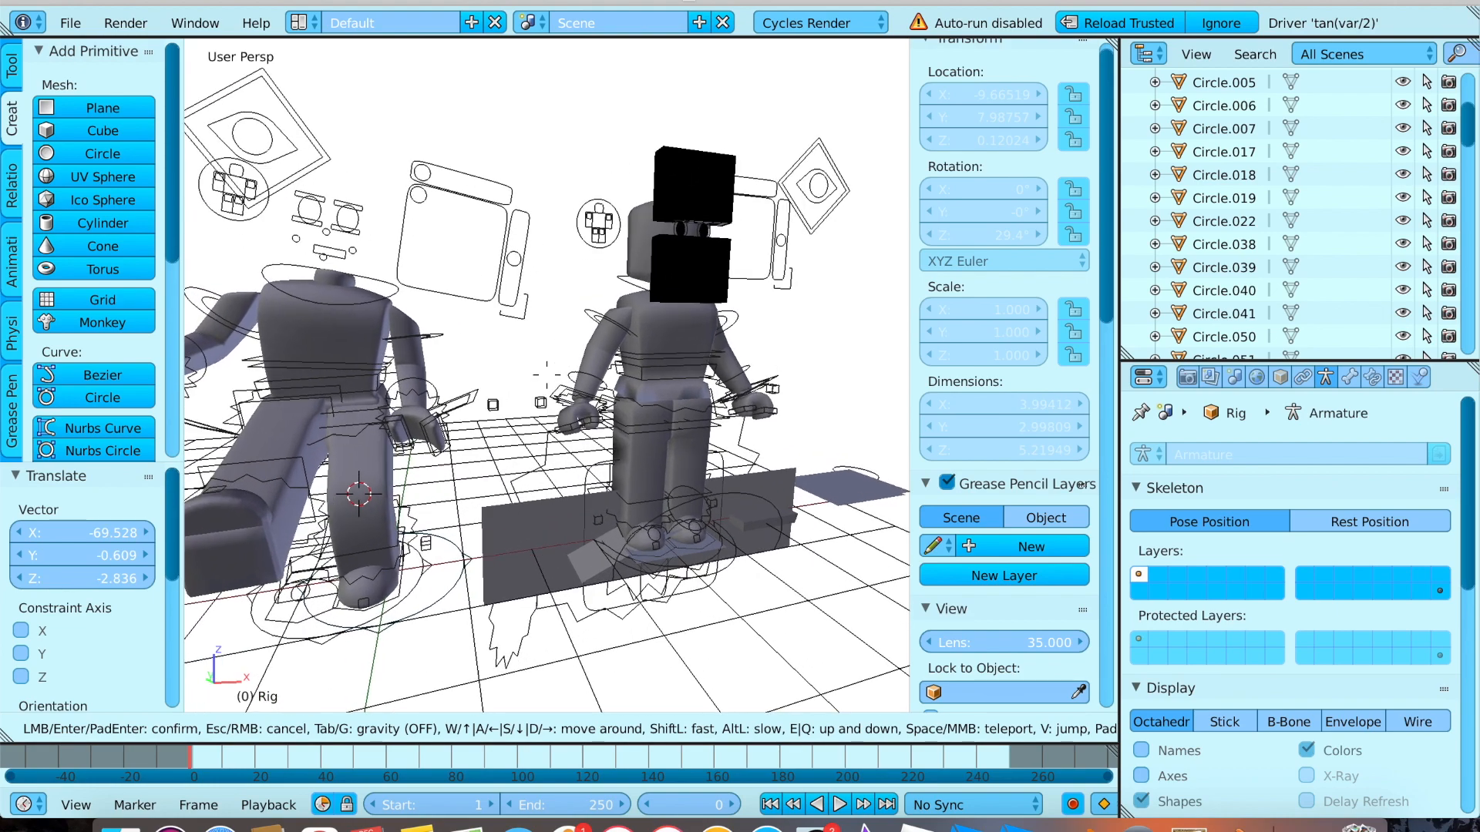
key(w)
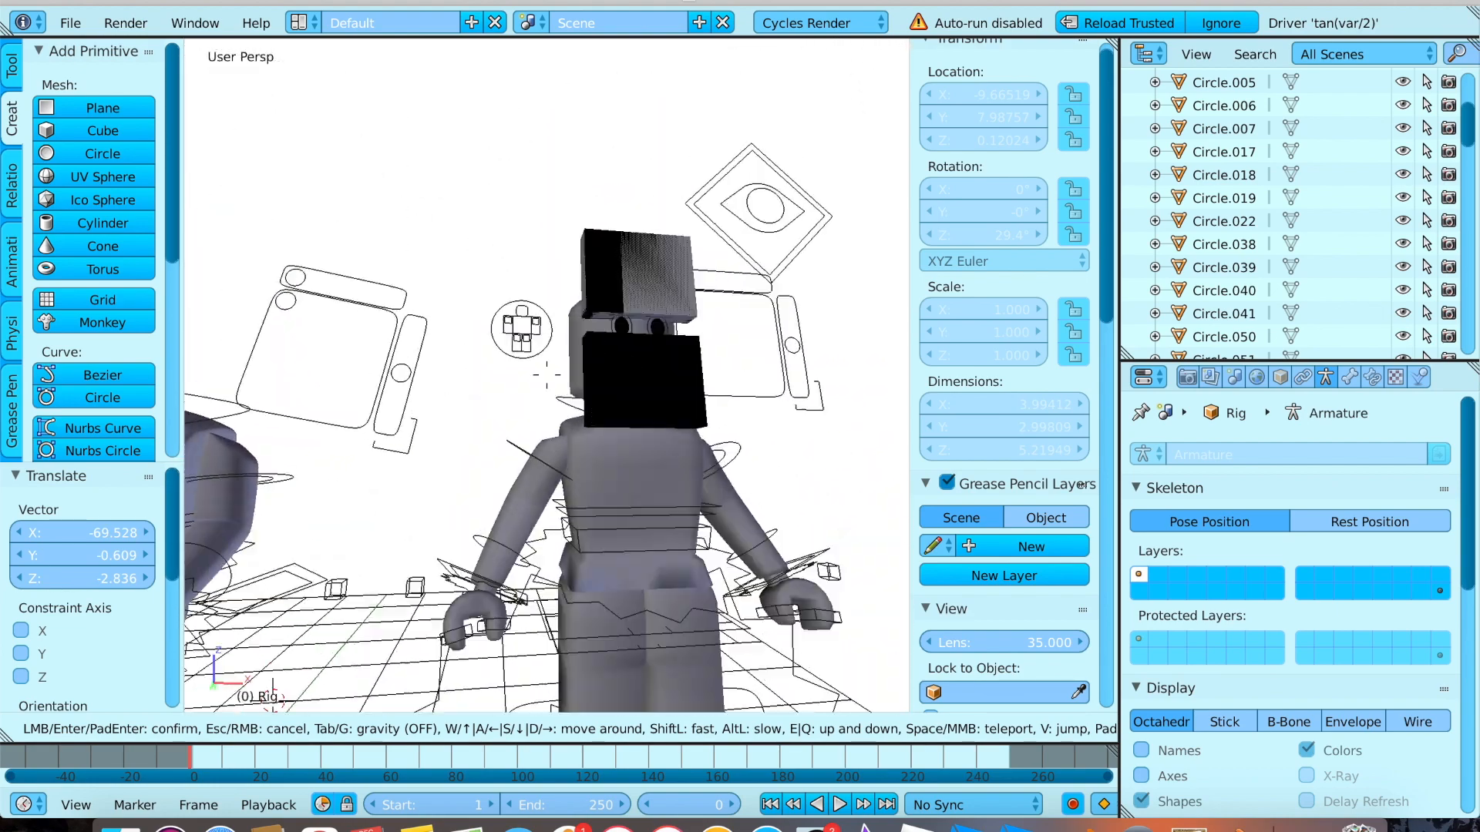
key(s)
click(548, 376)
key(b)
drag(450, 210, 635, 483)
key(x)
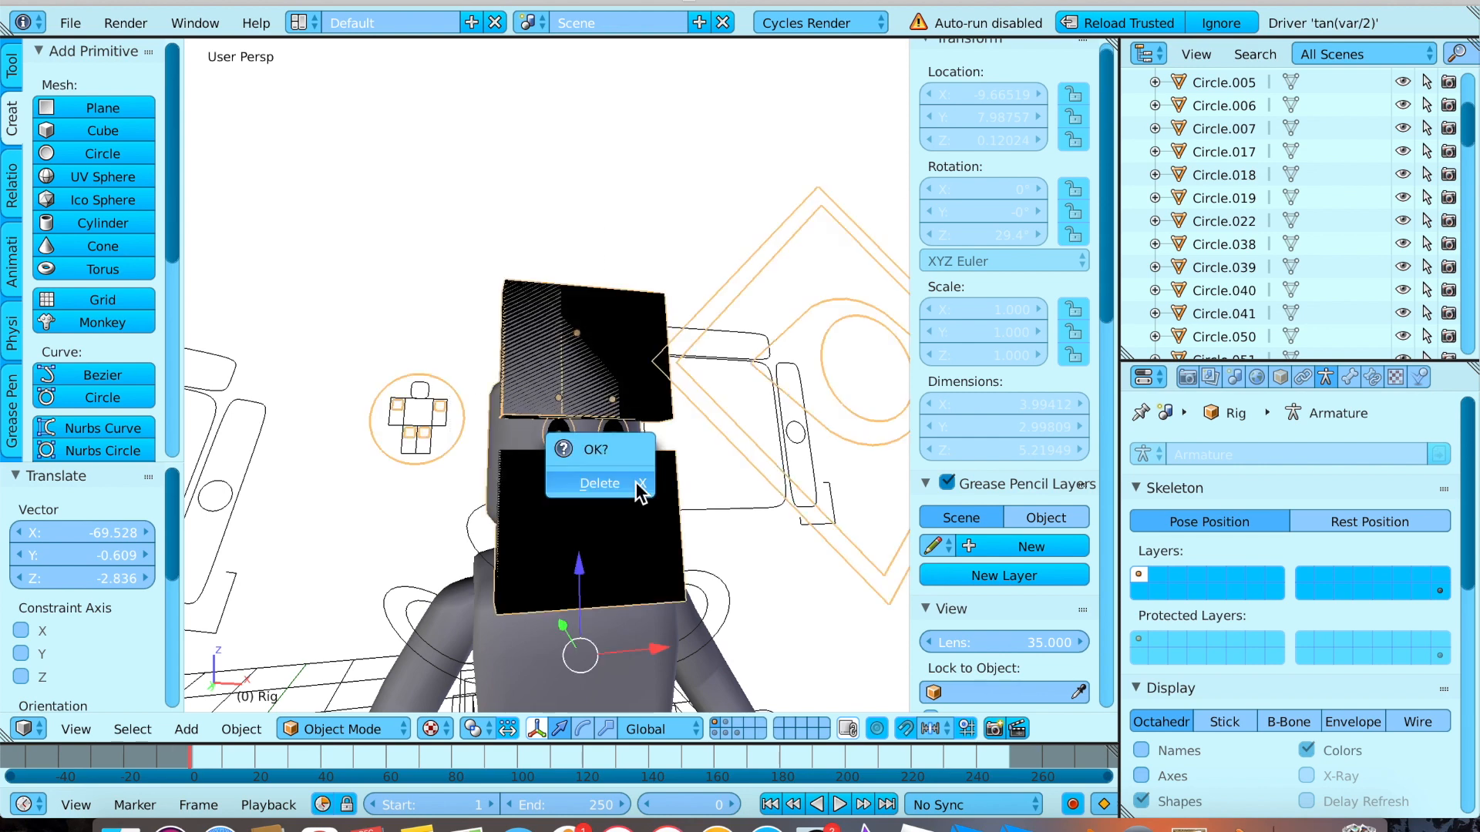
click(600, 483)
Select the second rig's base control circle WomanRig.001 and move it about -9.67 along X, past the posed rig.
key(shift+f)
key(w)
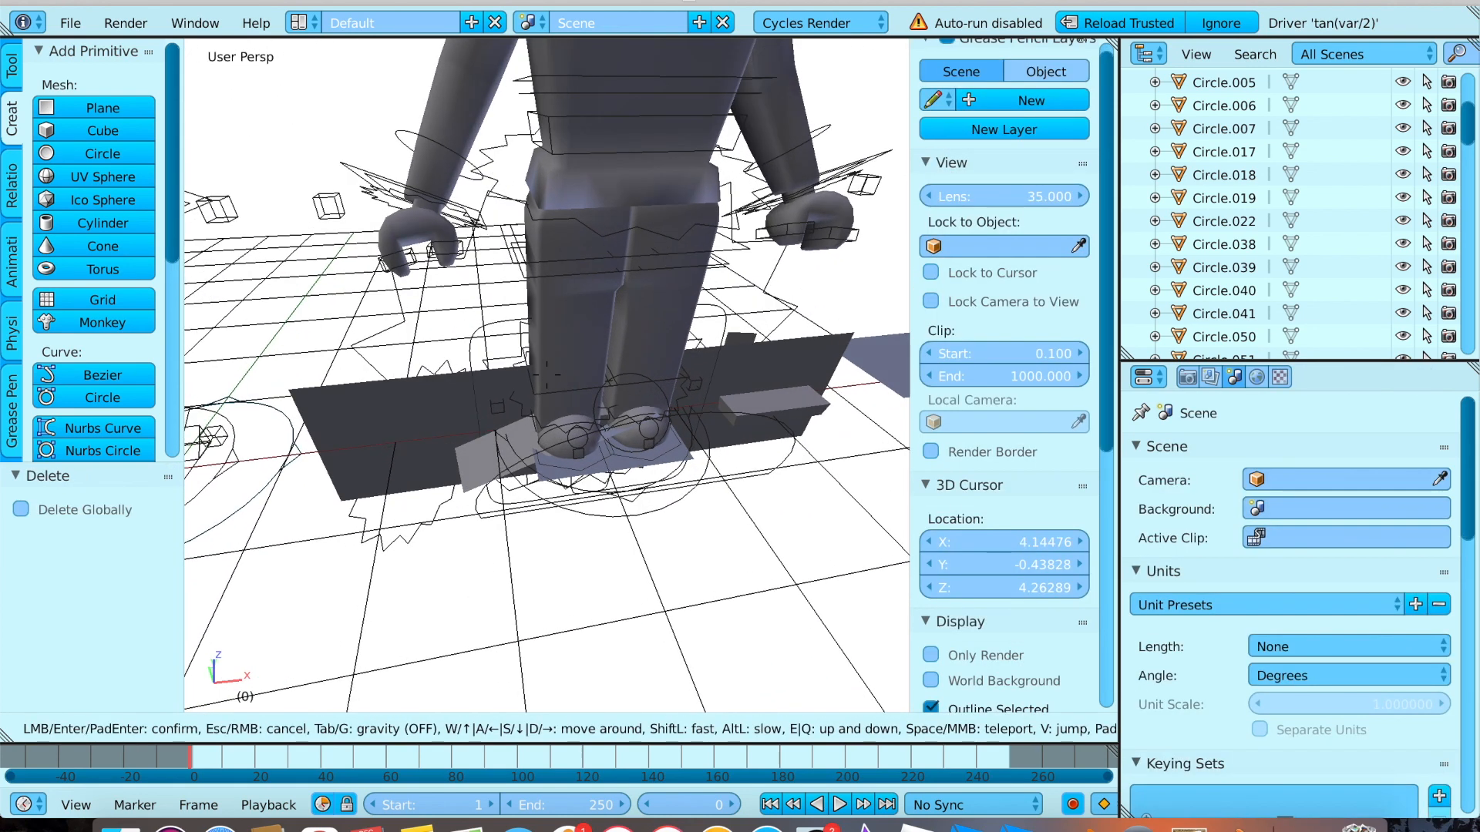
click(527, 413)
right_click(502, 429)
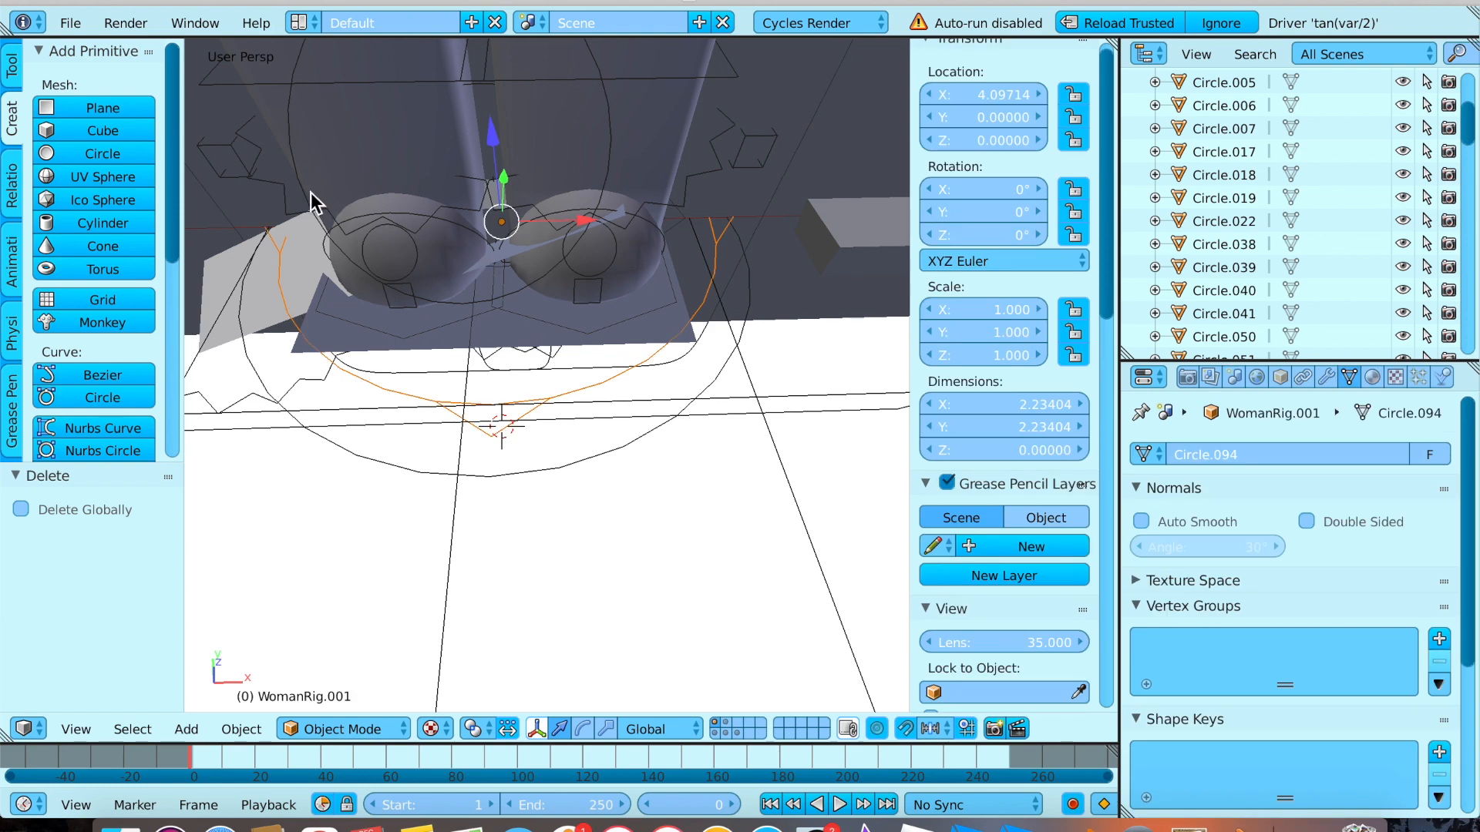
key(shift+f)
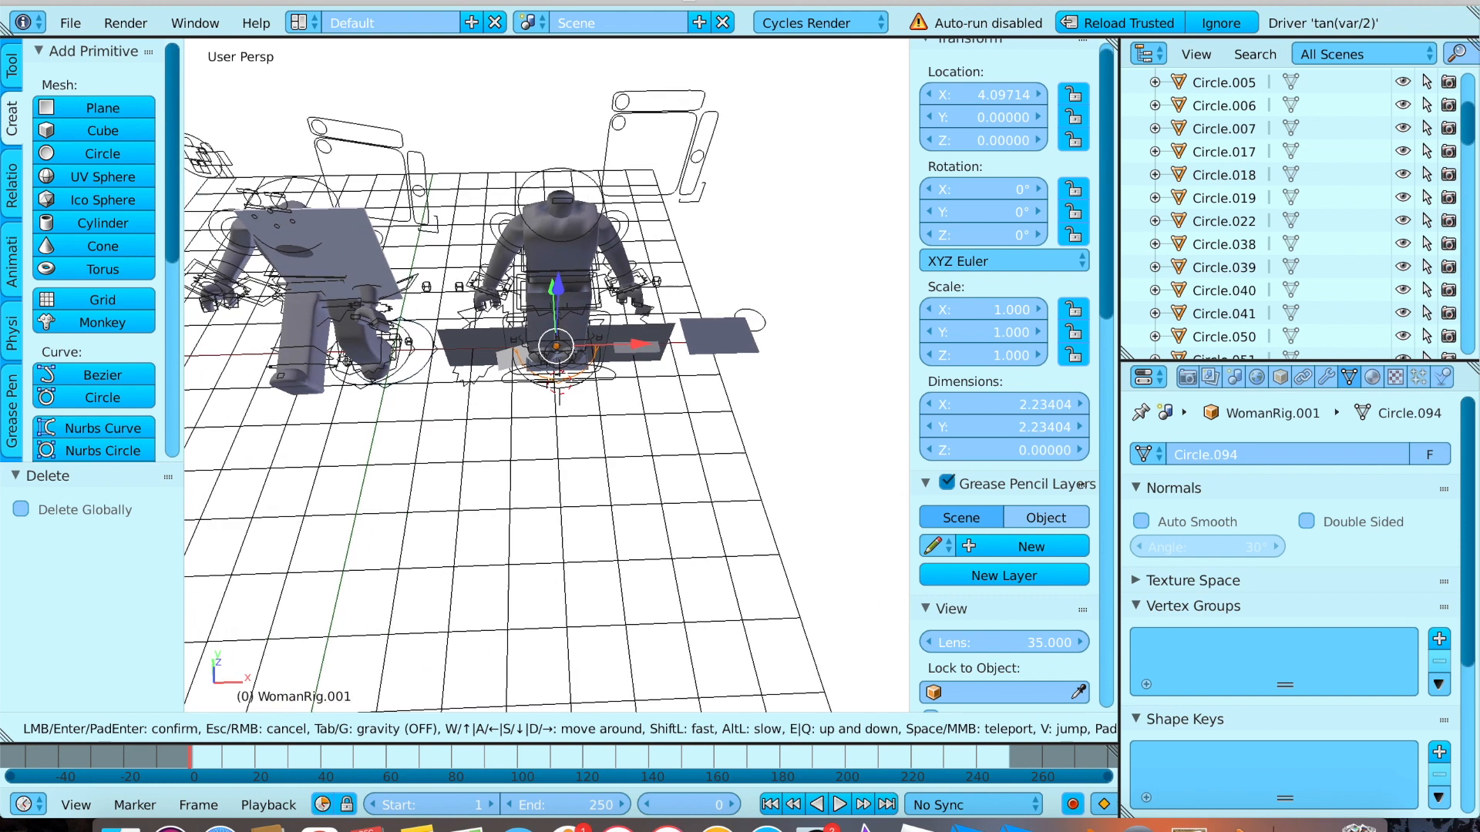
click(622, 339)
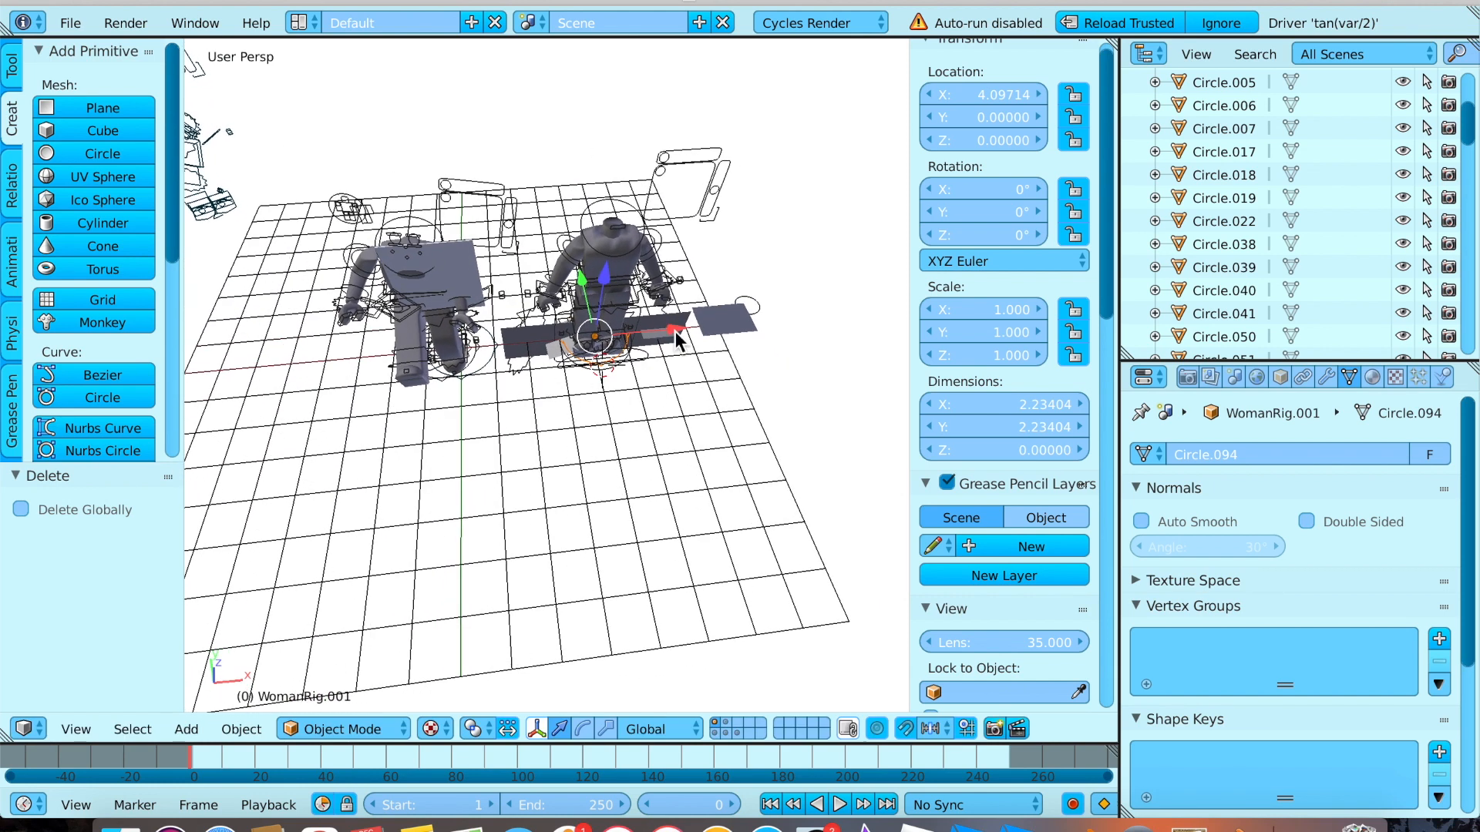
key(g)
key(x)
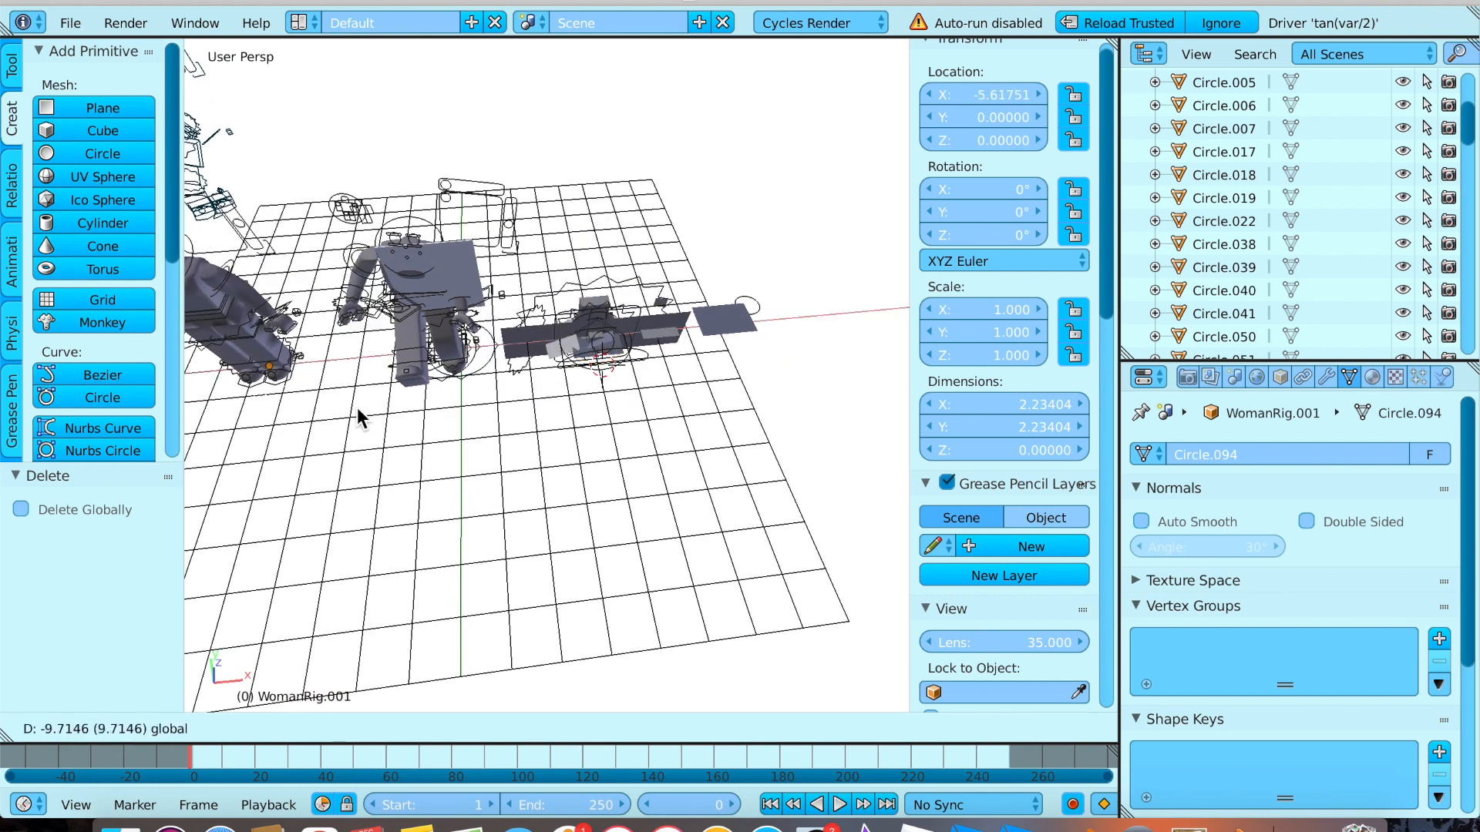
click(357, 407)
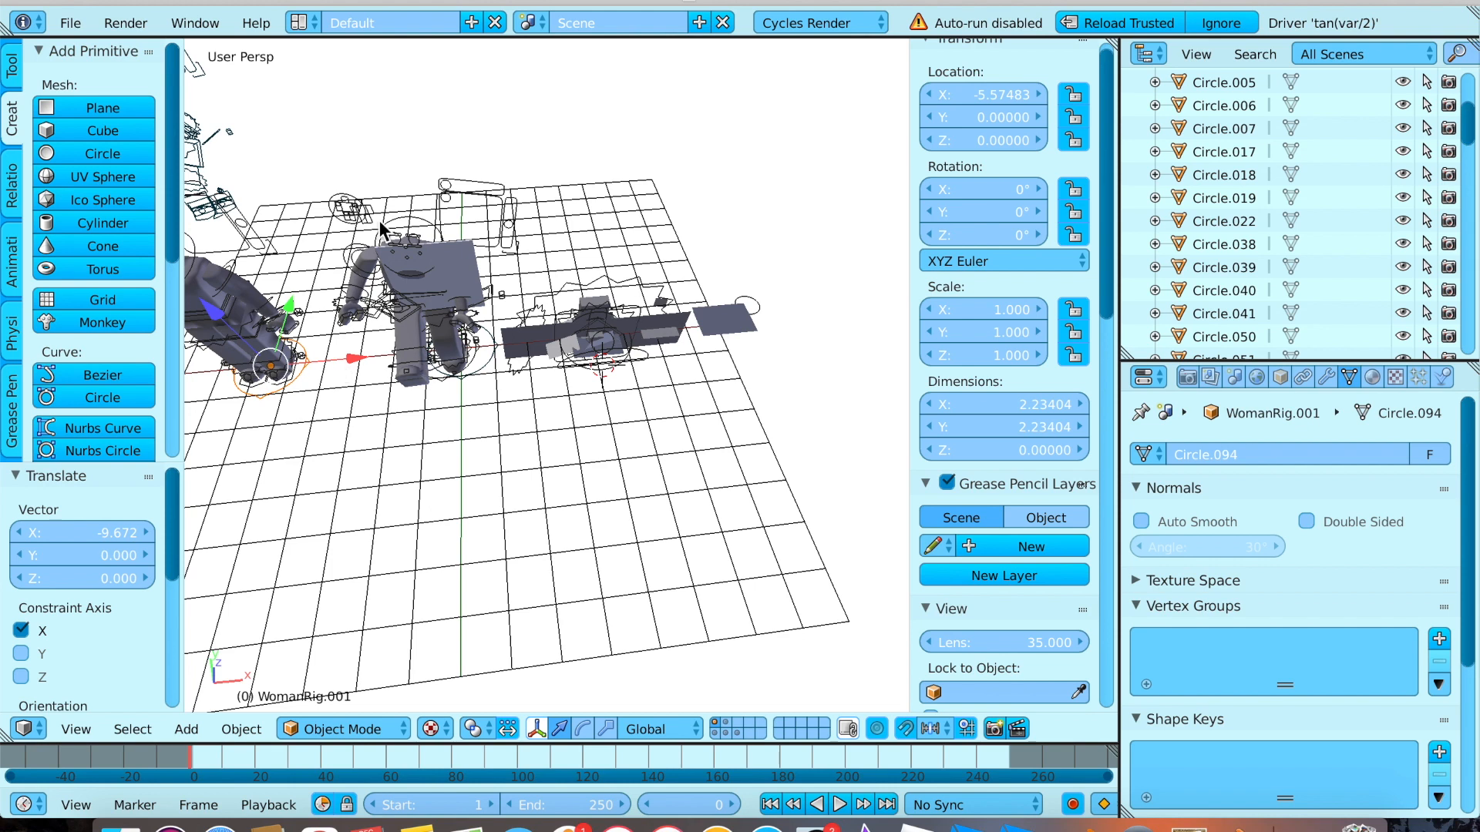
Delete the flat square mesh Cube.020 that covers the posed rig's torso.
key(shift+f)
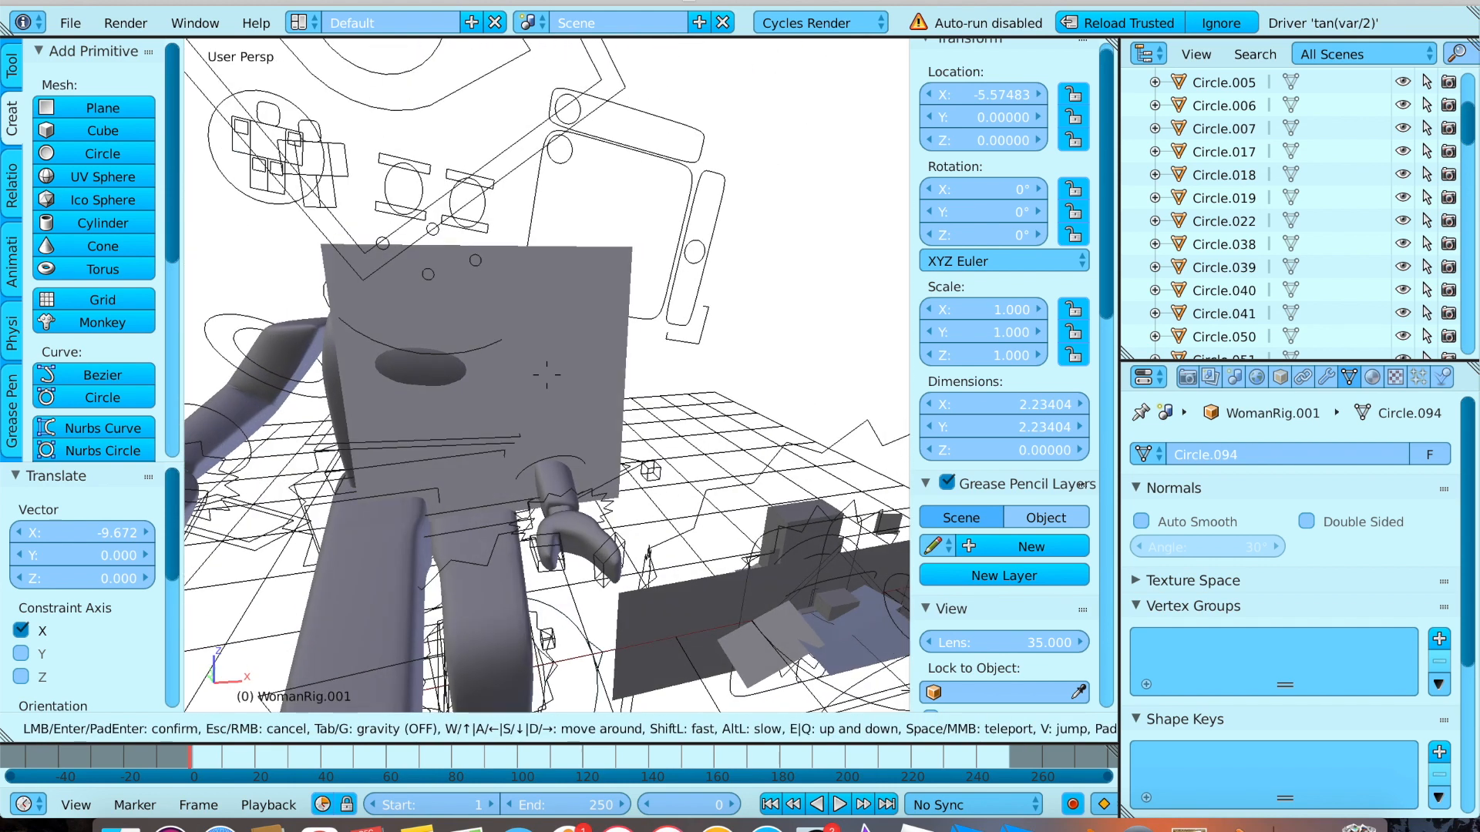
click(608, 307)
right_click(608, 307)
key(x)
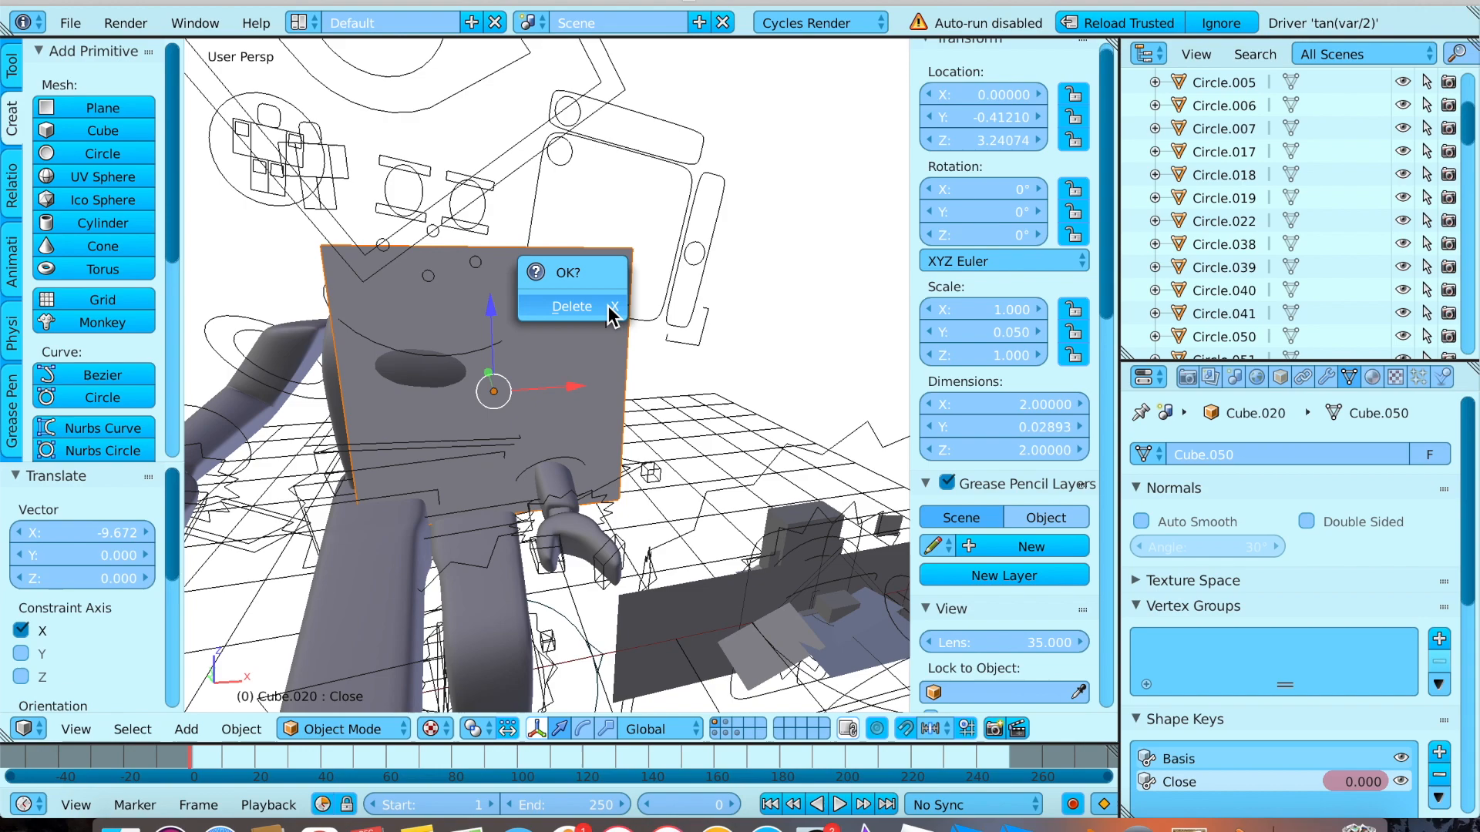
click(608, 307)
Lasso-select the leftover flat blocks and control curves at the second rig's original location and delete them.
key(shift+f)
key(s)
key(s)
key(a)
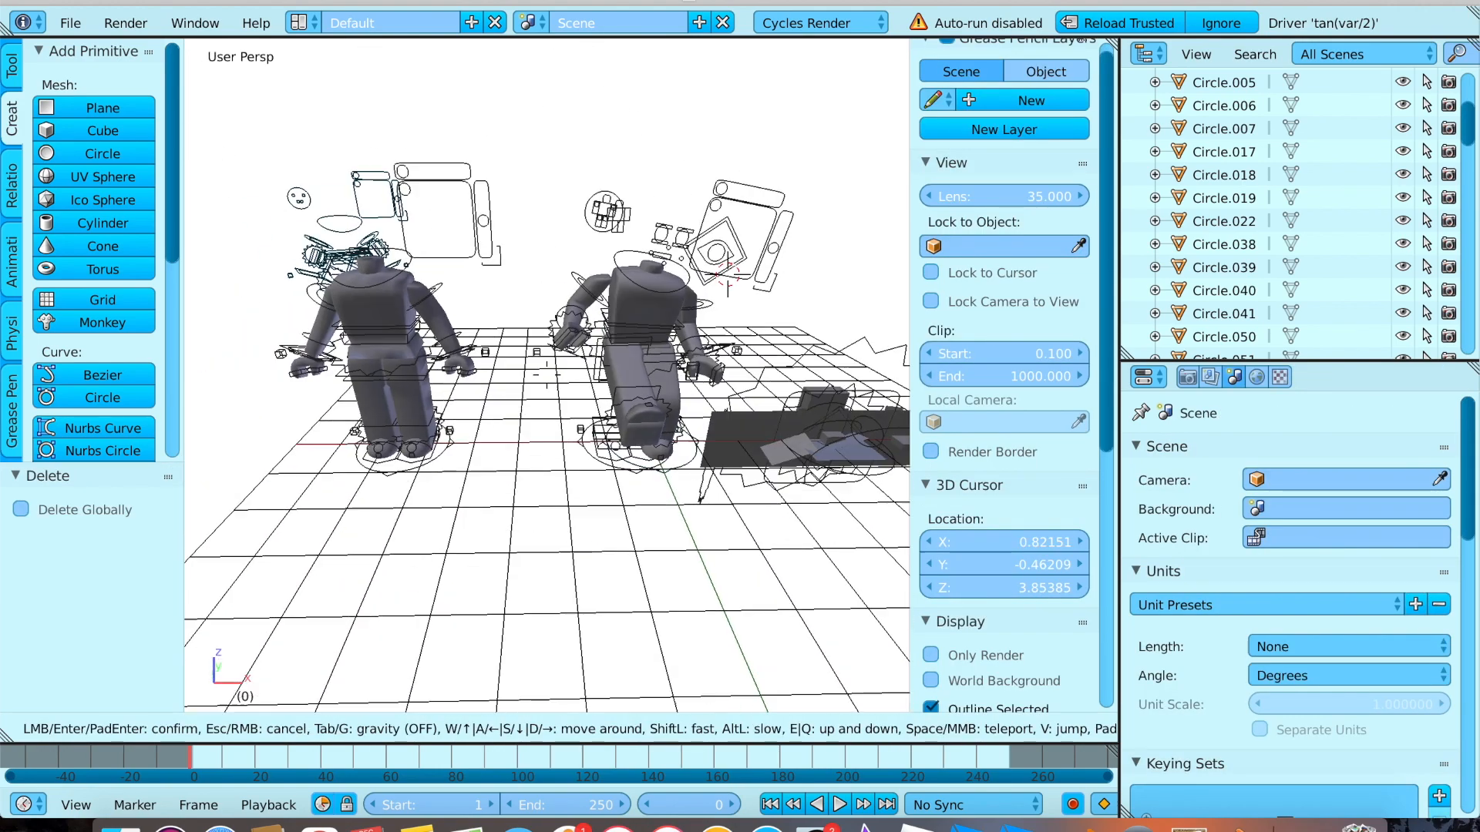
click(417, 289)
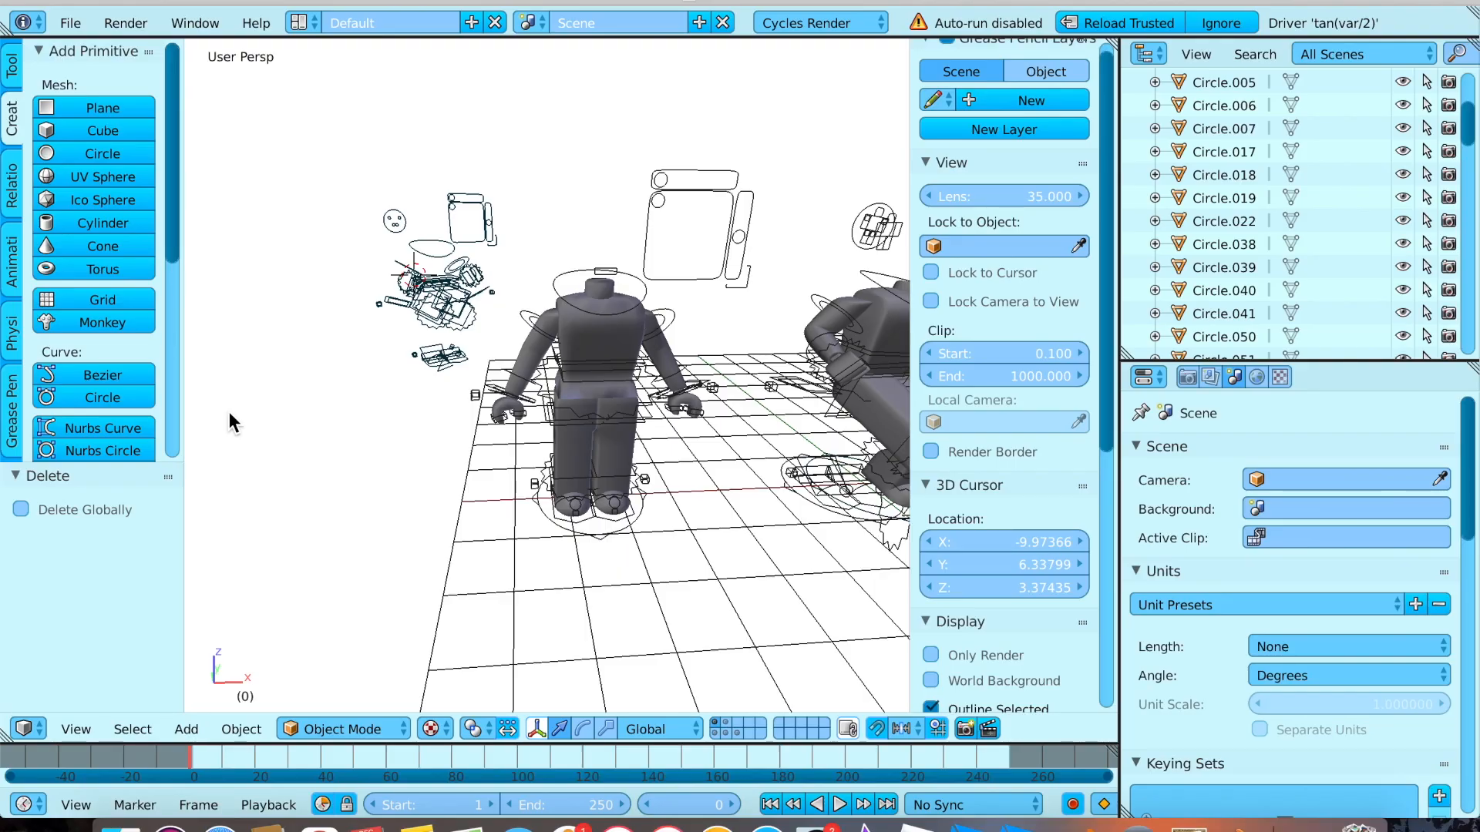
key(shift+f)
key(w)
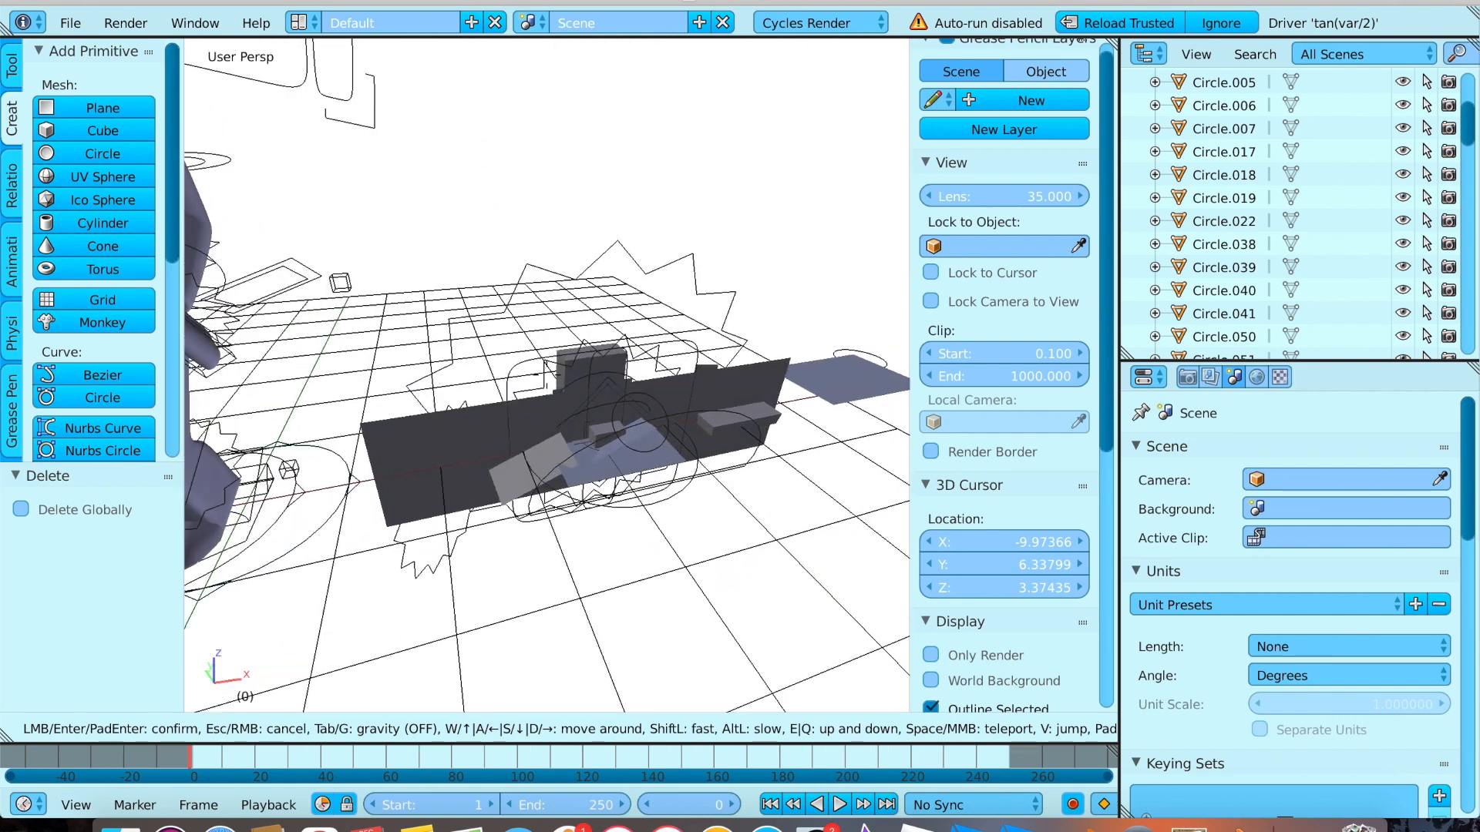
key(w)
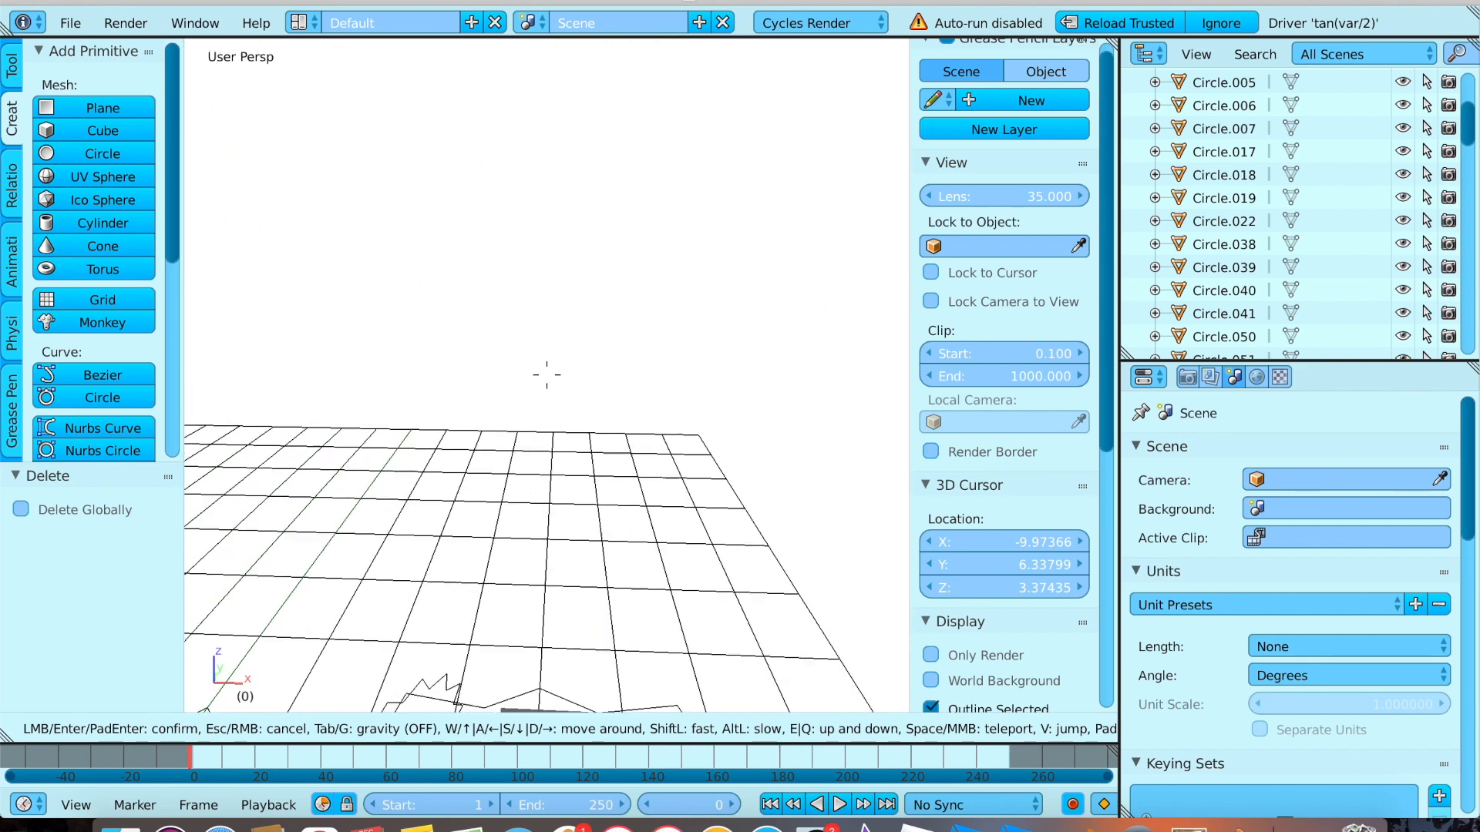
key(w)
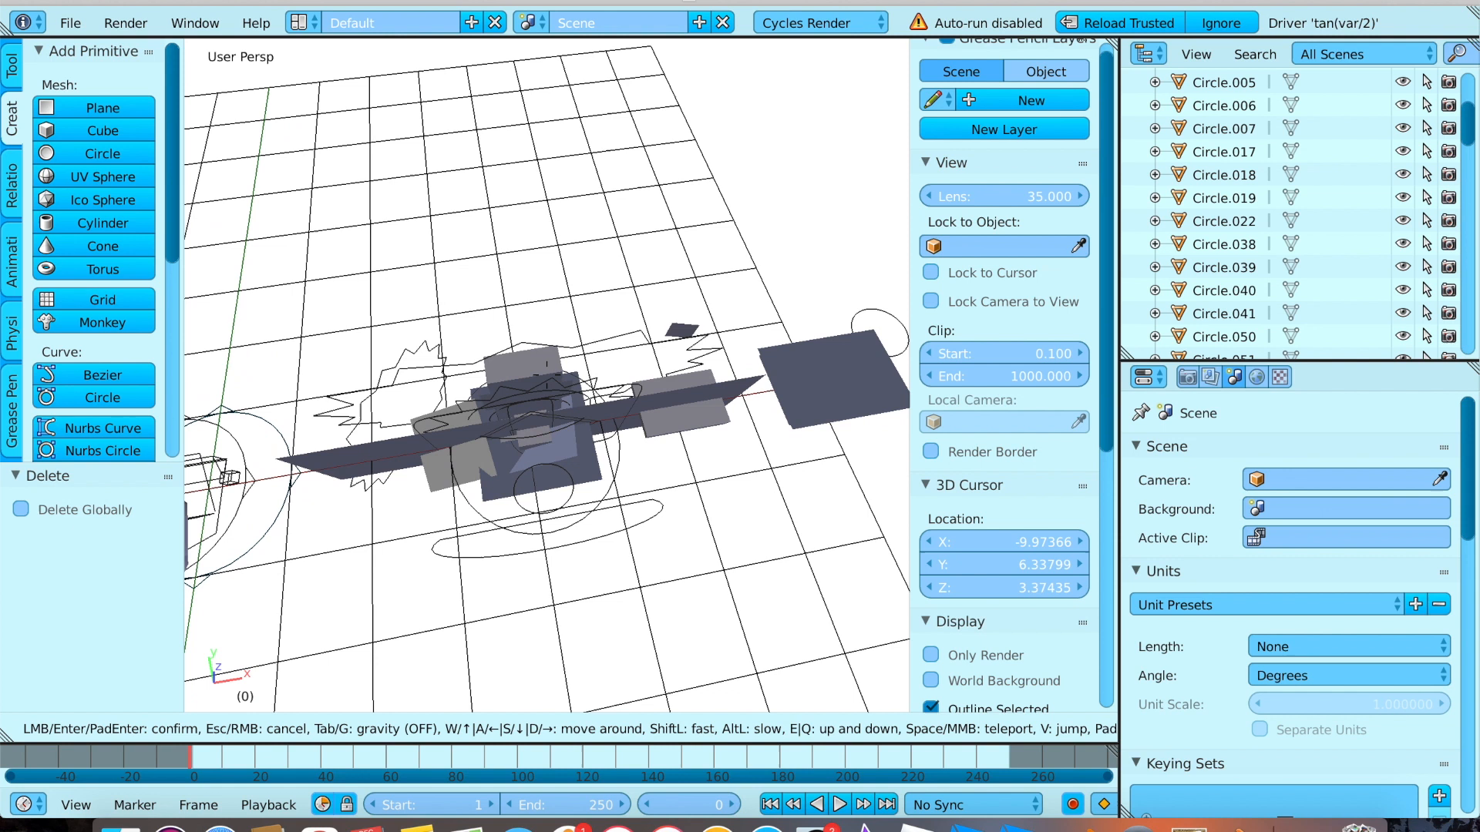
key(Escape)
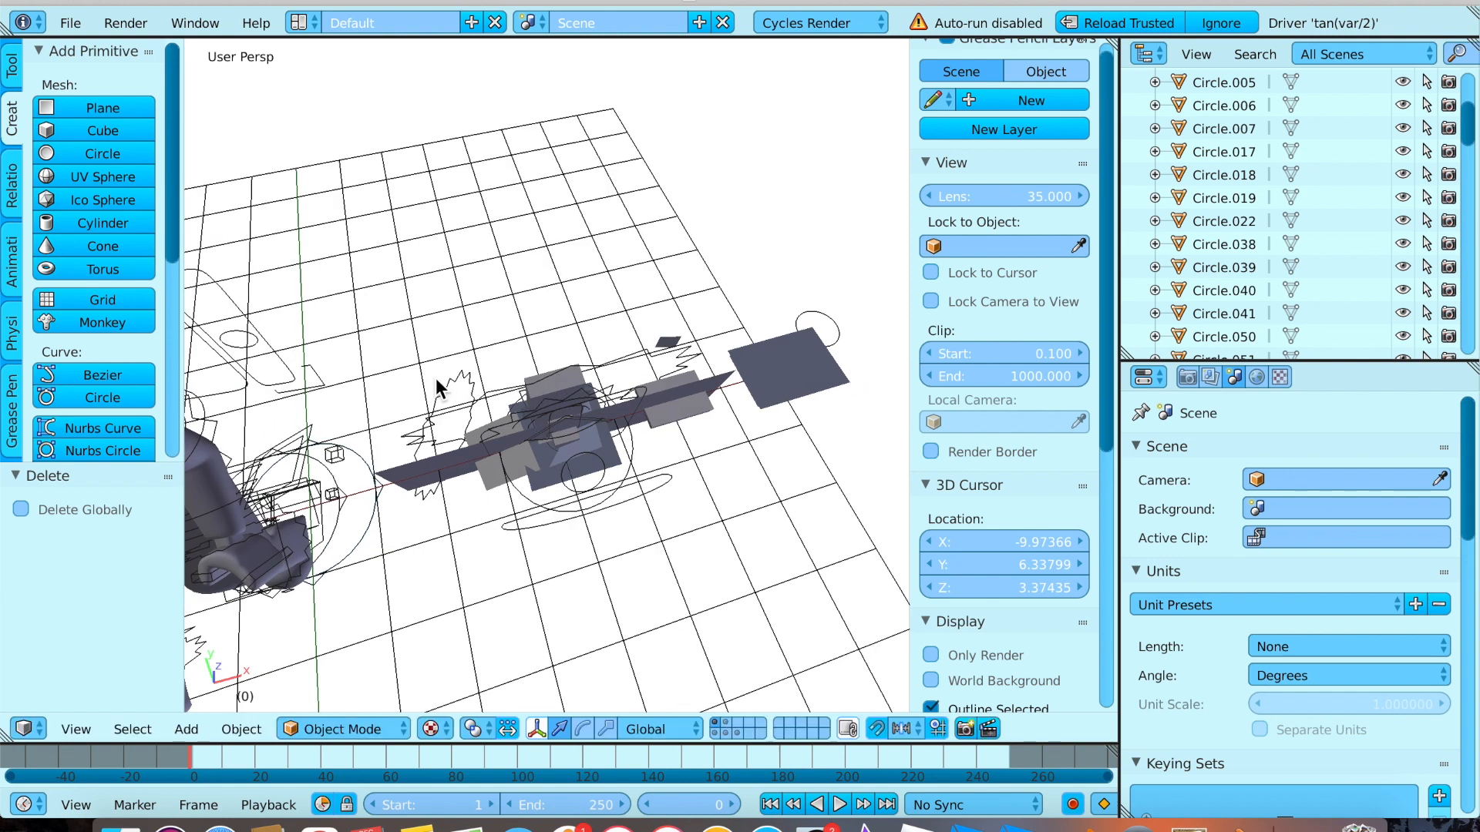
mouse_move(395, 353)
ctrl+mouse_down()
mouse_move(595, 220)
mouse_move(771, 196)
mouse_move(859, 277)
mouse_move(826, 479)
mouse_move(547, 543)
mouse_move(430, 535)
mouse_move(400, 517)
ctrl+mouse_up()
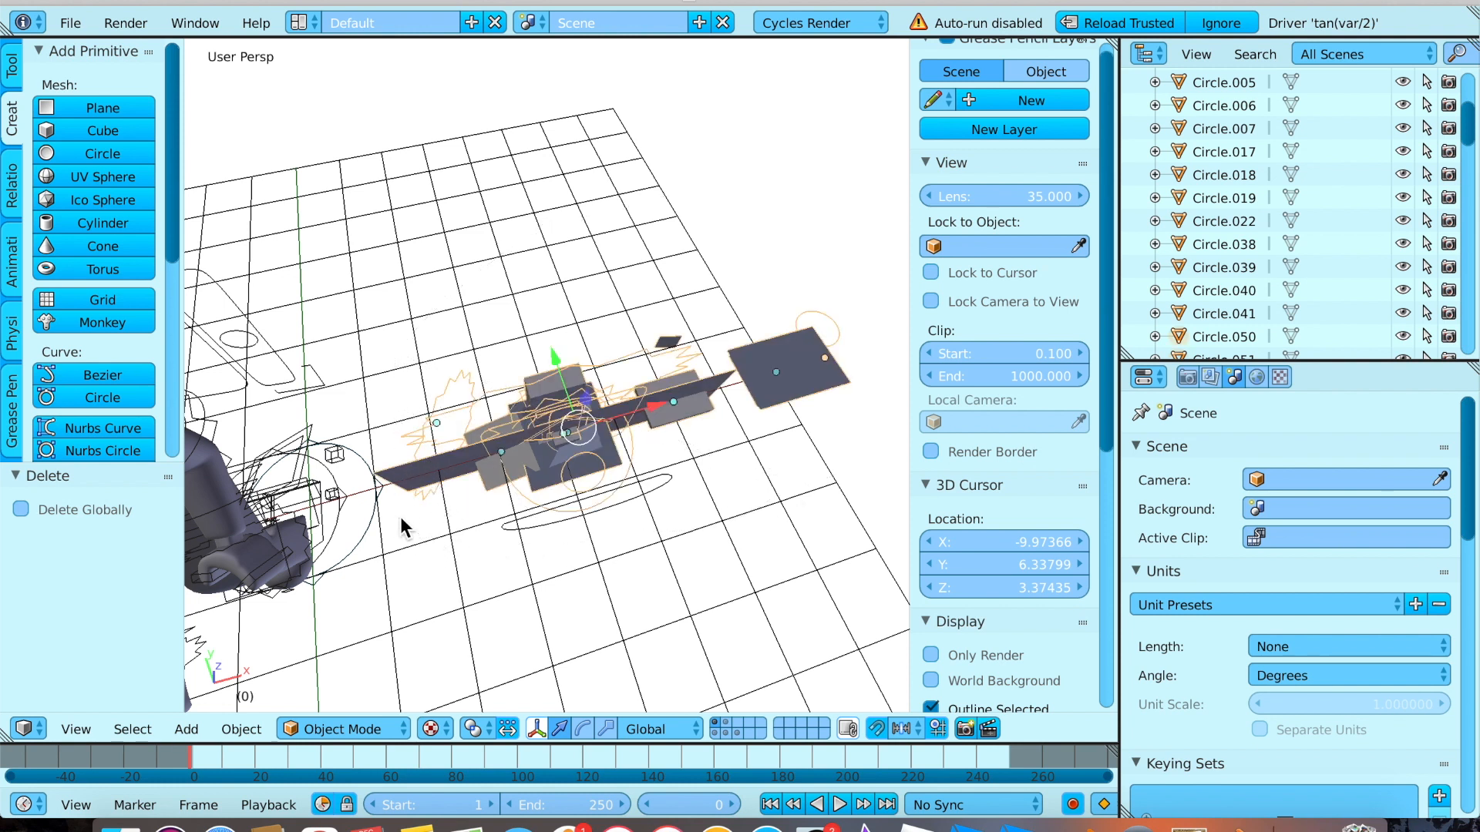
key(shift+f)
key(w)
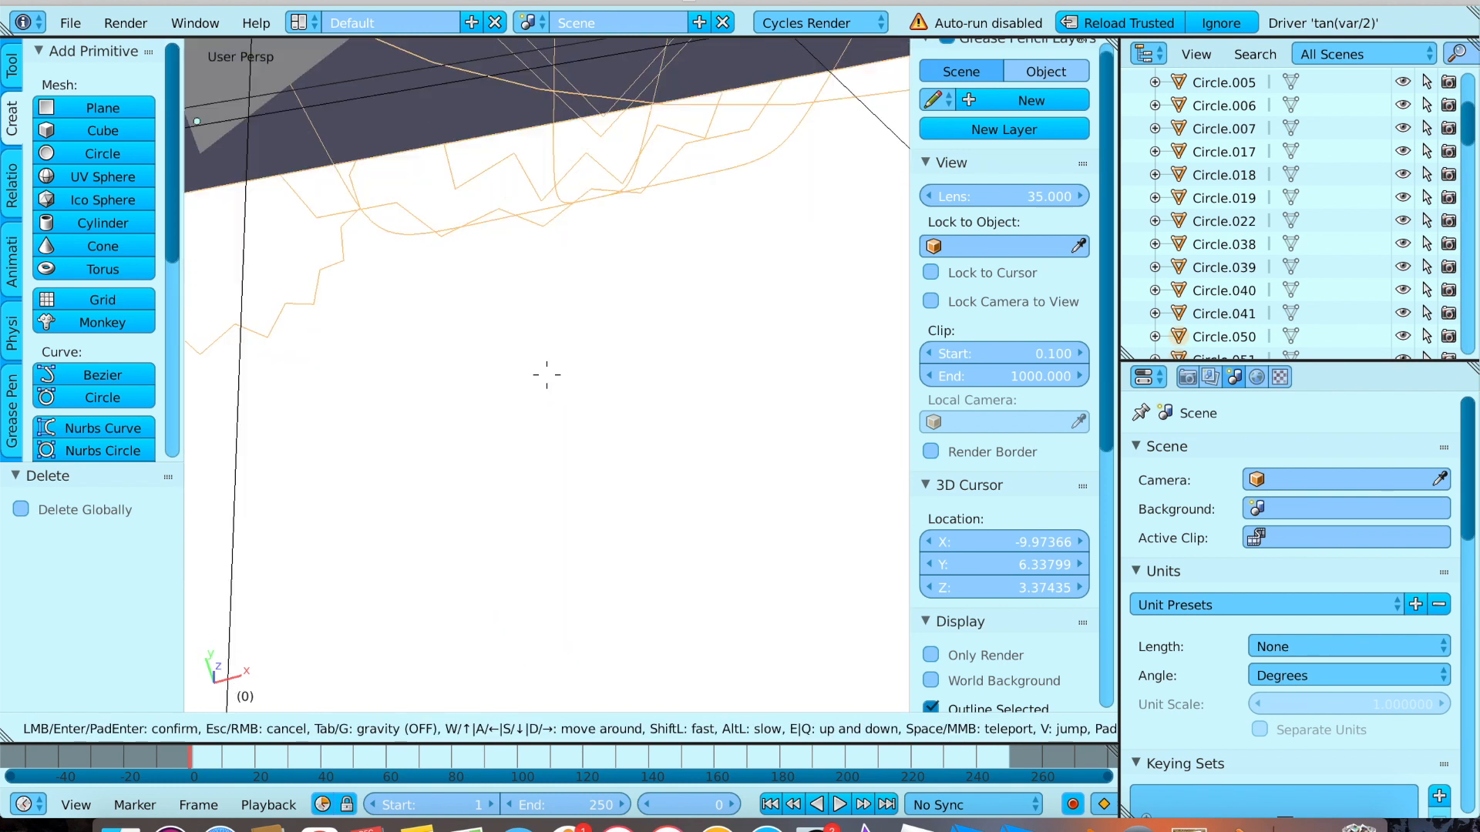
key(Escape)
key(x)
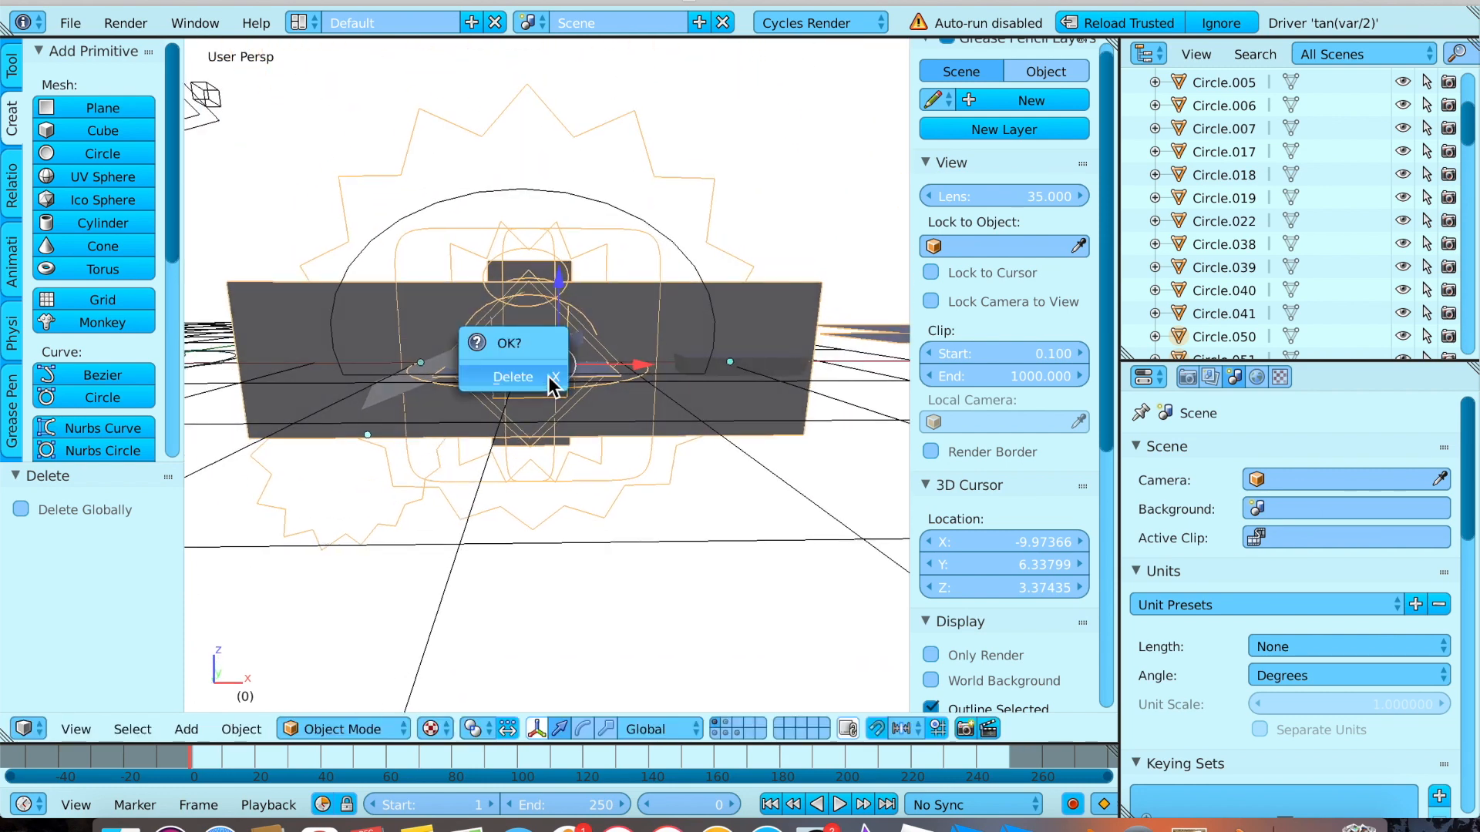
click(552, 383)
Compare the two headless rigs from the front and select the posed rig's bent arm mesh.
key(shift+f)
key(w)
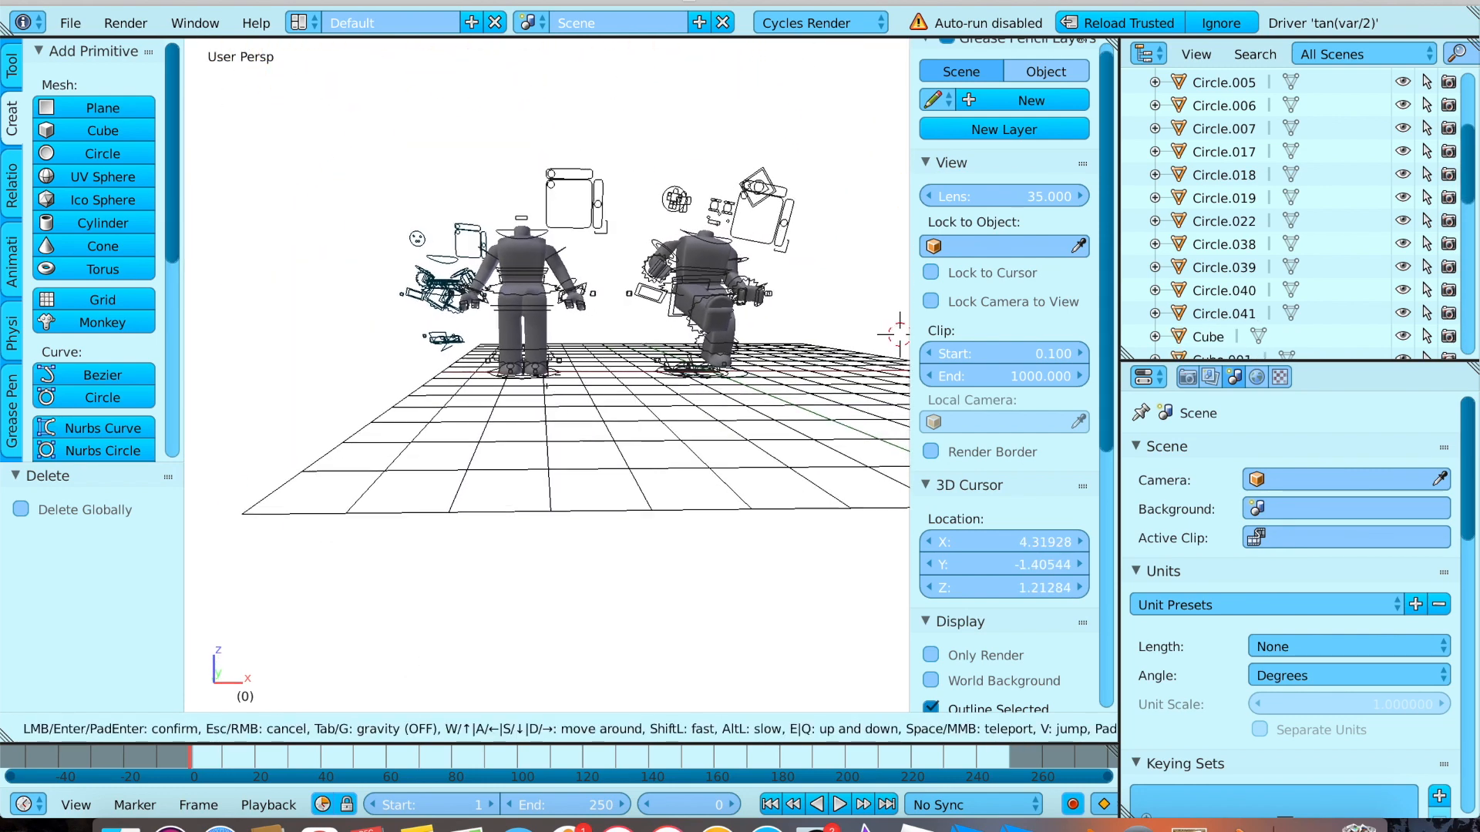
key(w)
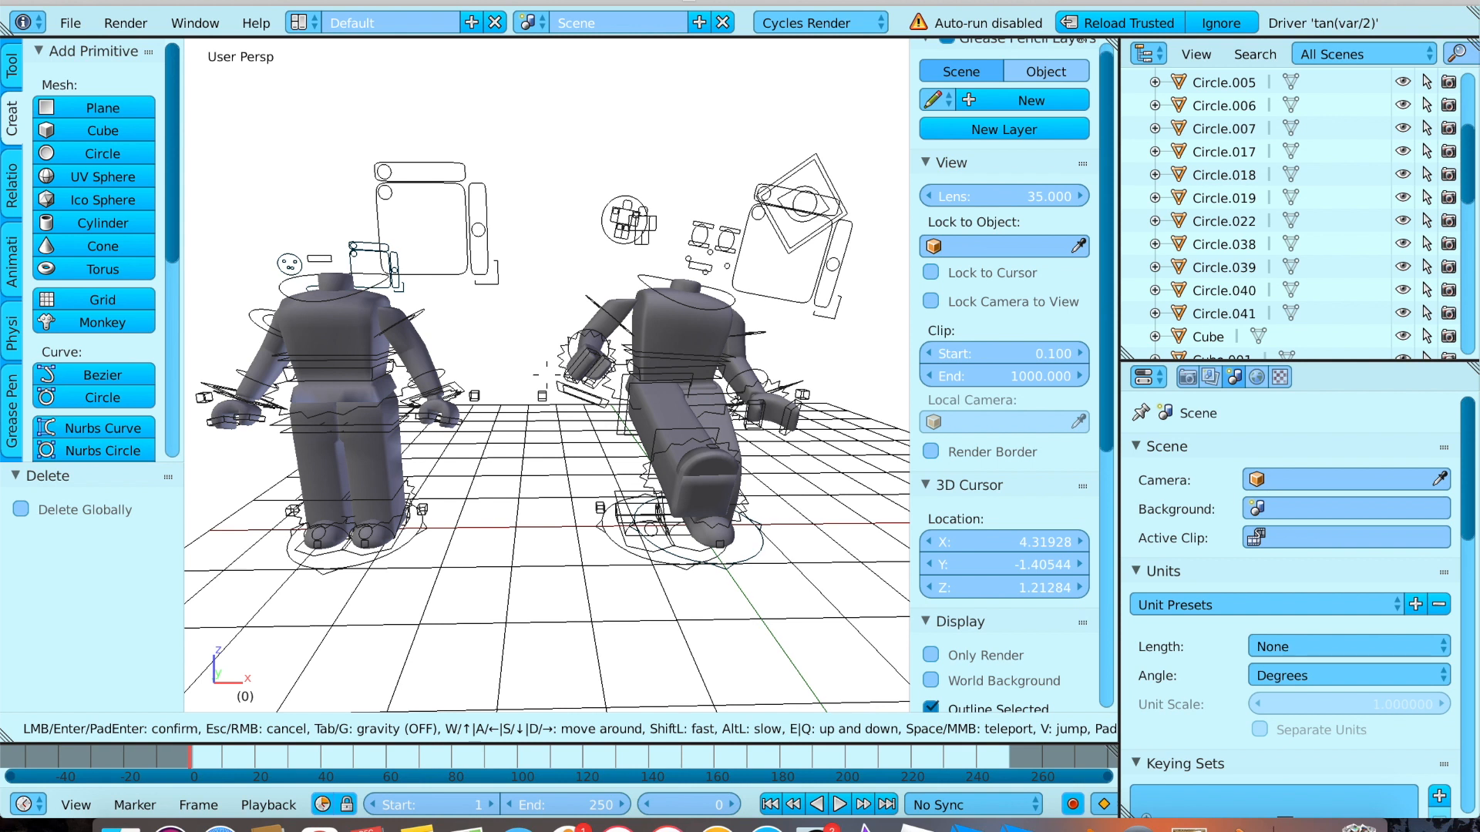
key(Return)
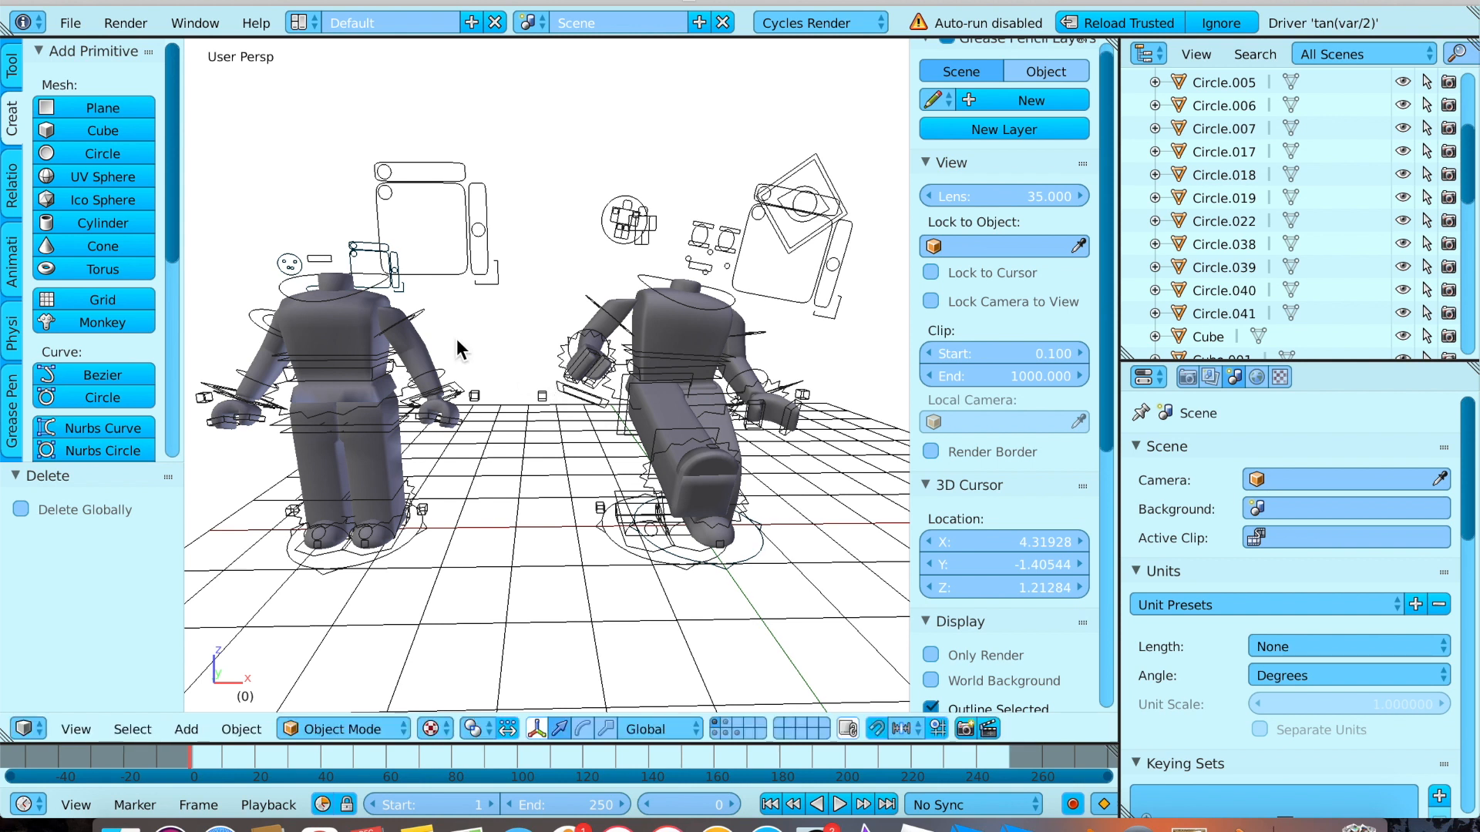
right_click(593, 330)
right_click(601, 318)
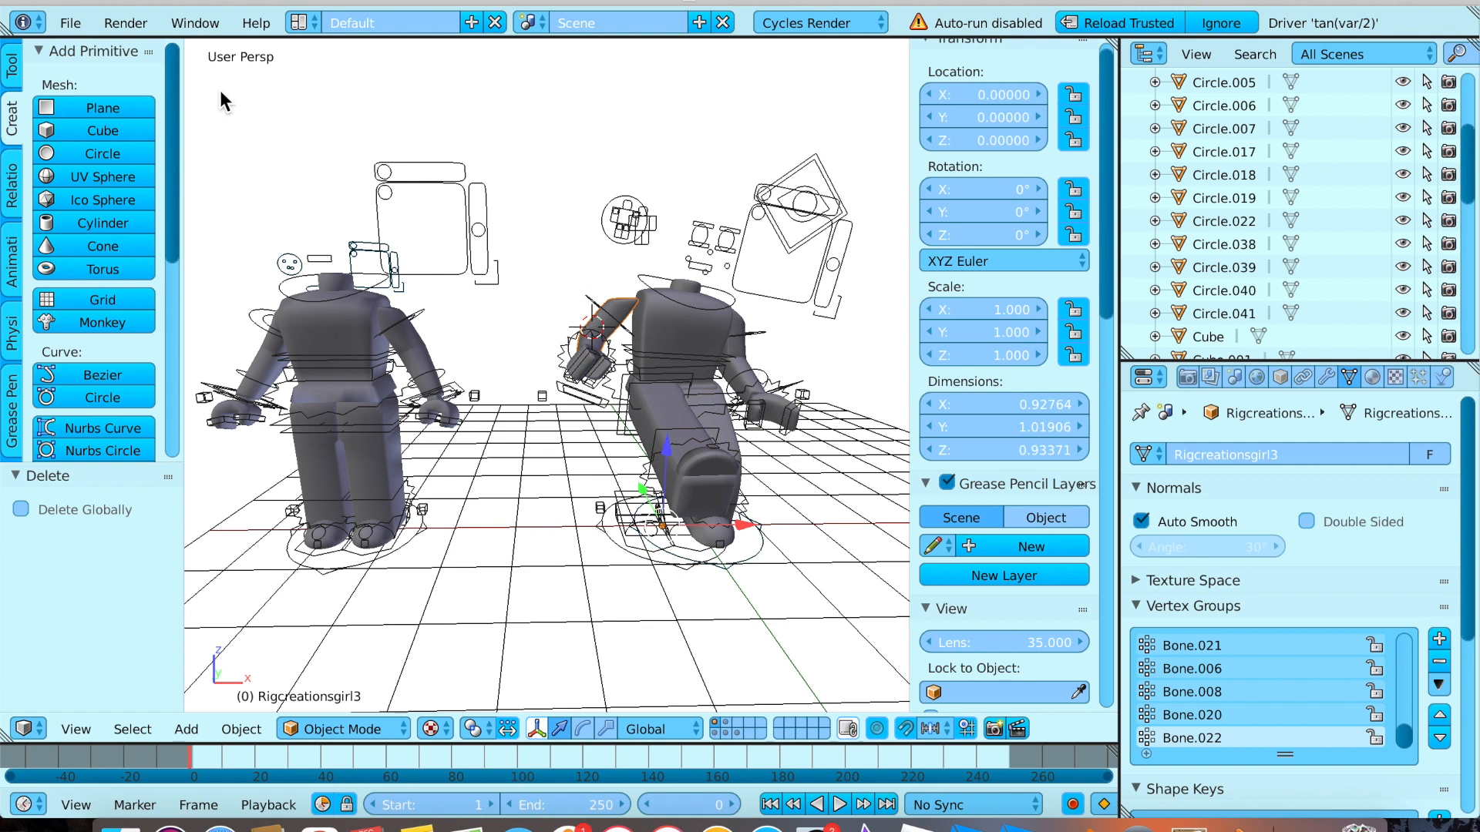
Append all objects from Default.blend in RobloxRig_V4's Rig/Type A folder and move them about 5.85 along X.
click(71, 22)
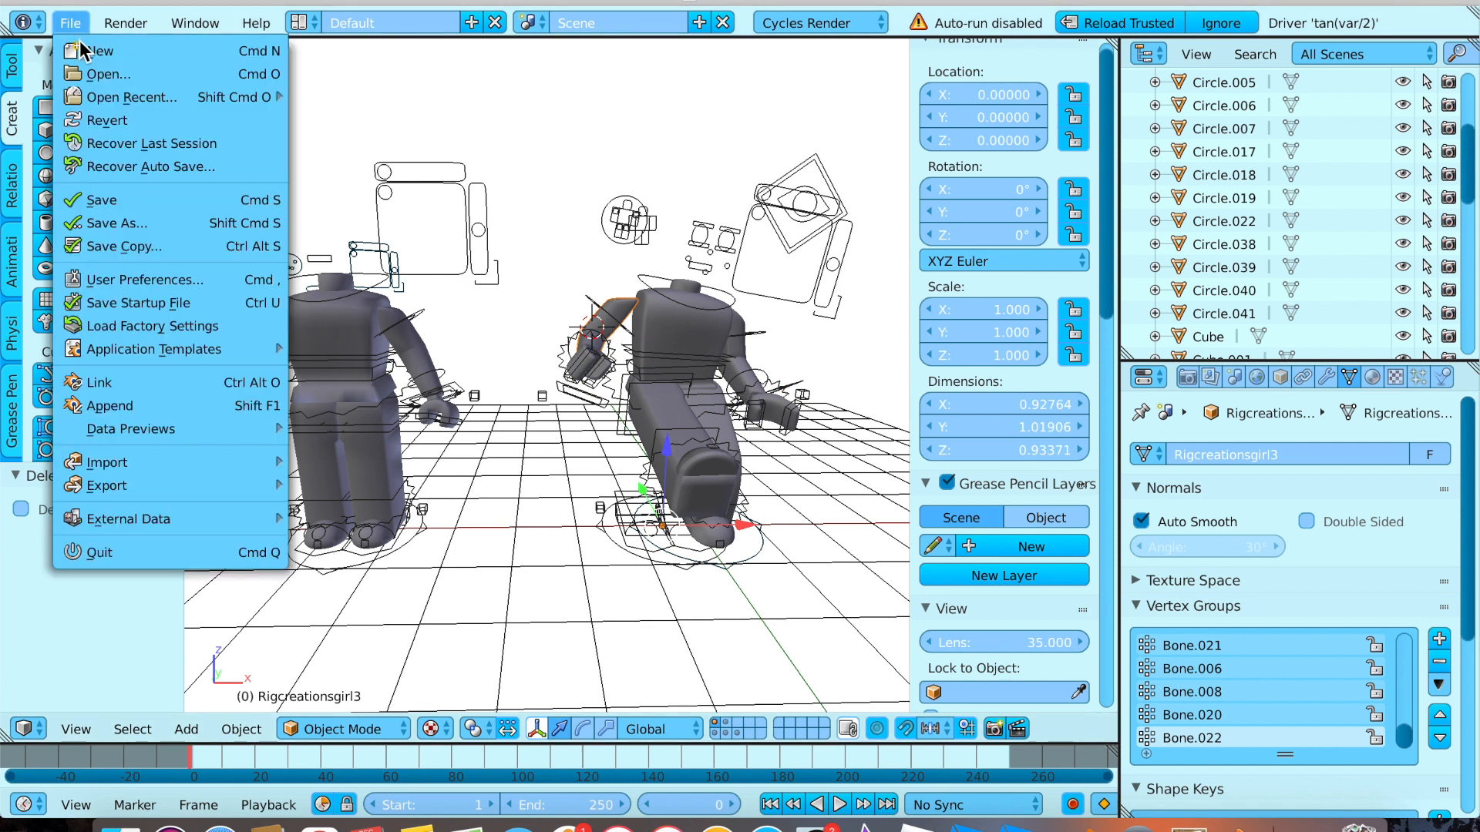
click(145, 404)
key(a)
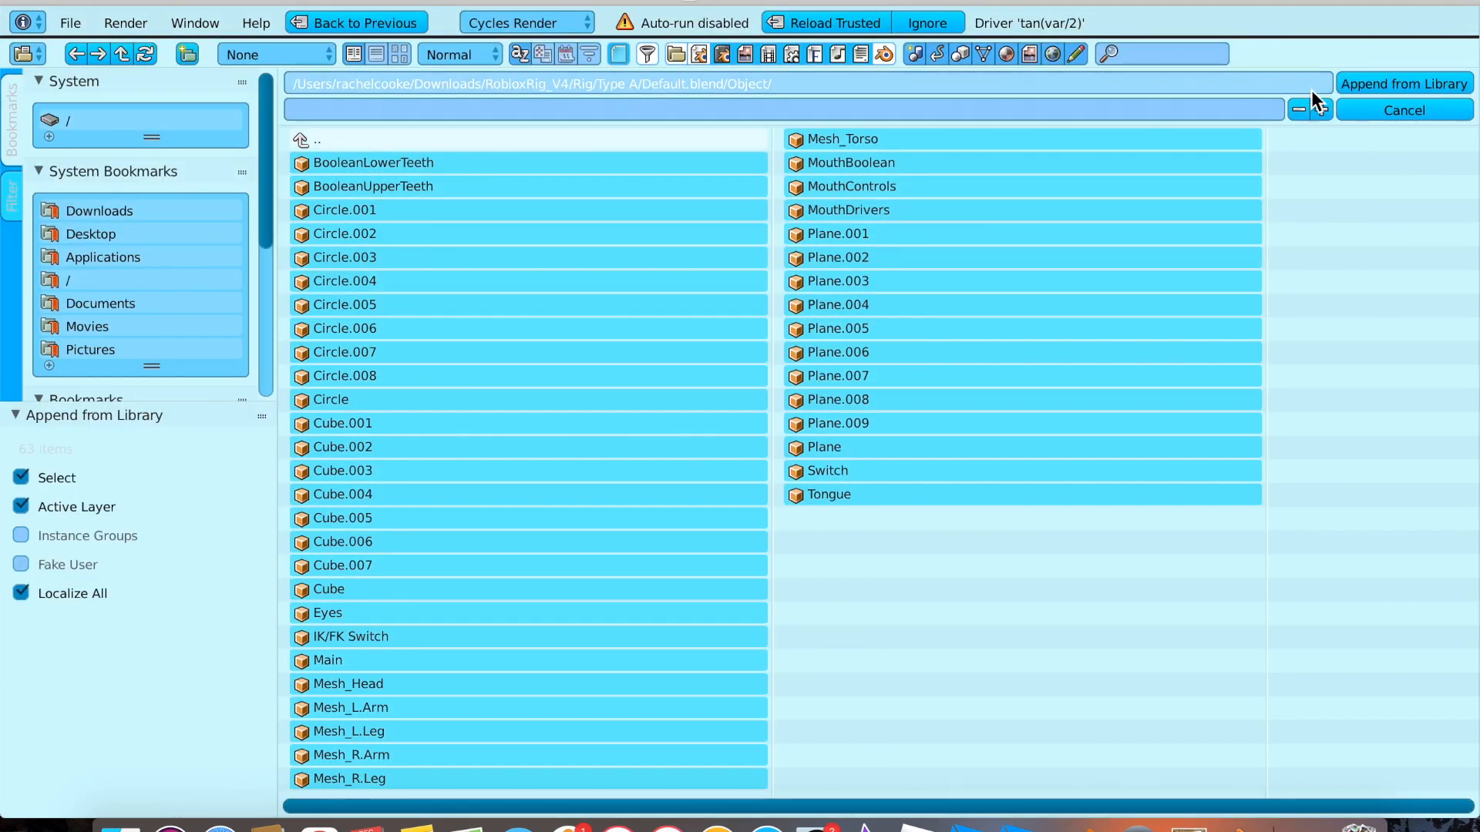
click(1360, 82)
key(g)
key(x)
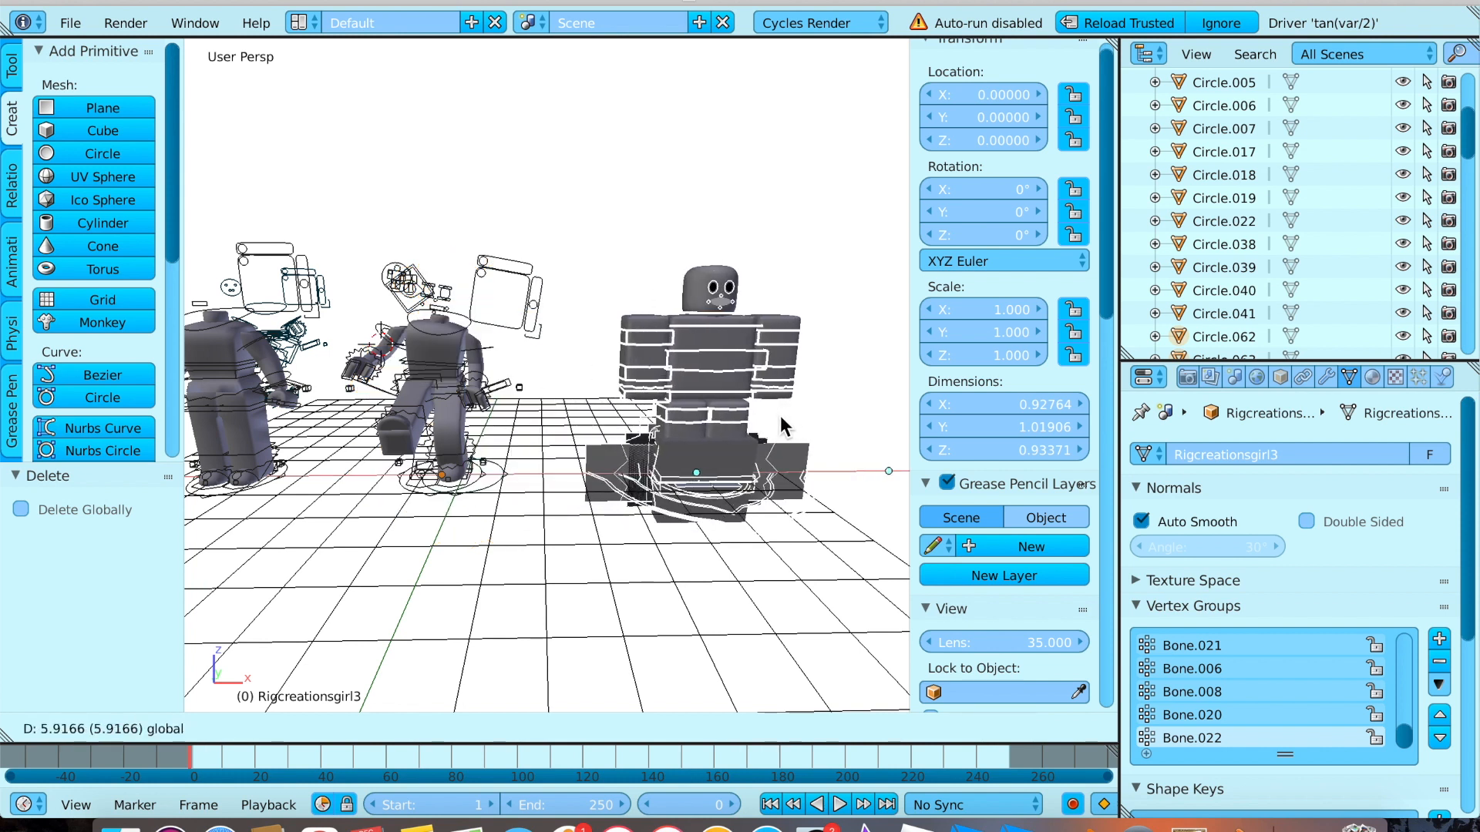
click(777, 416)
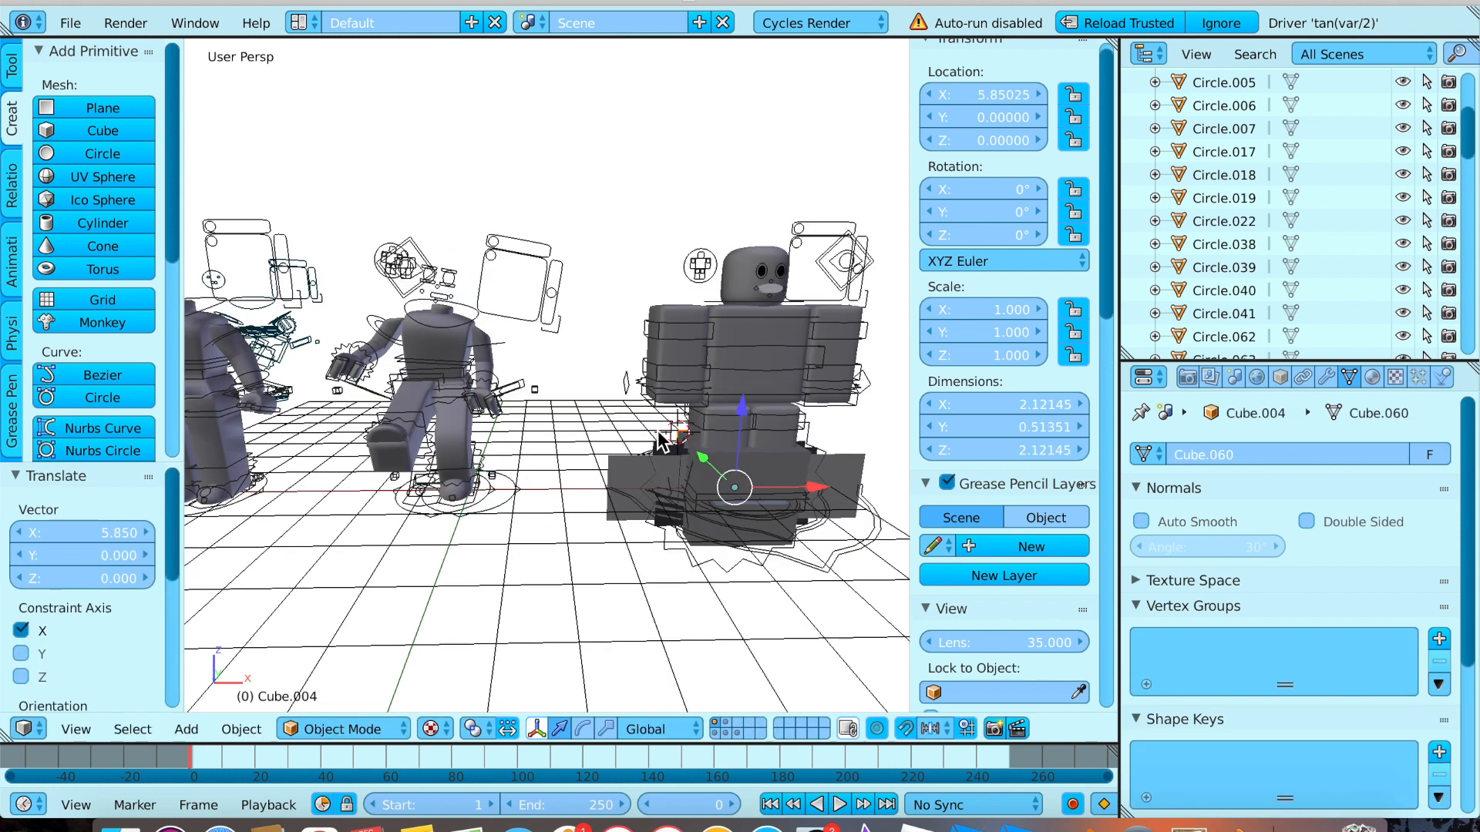
Compare the blocky Type A rig with the two headless woman rigs standing beside it.
key(shift+f)
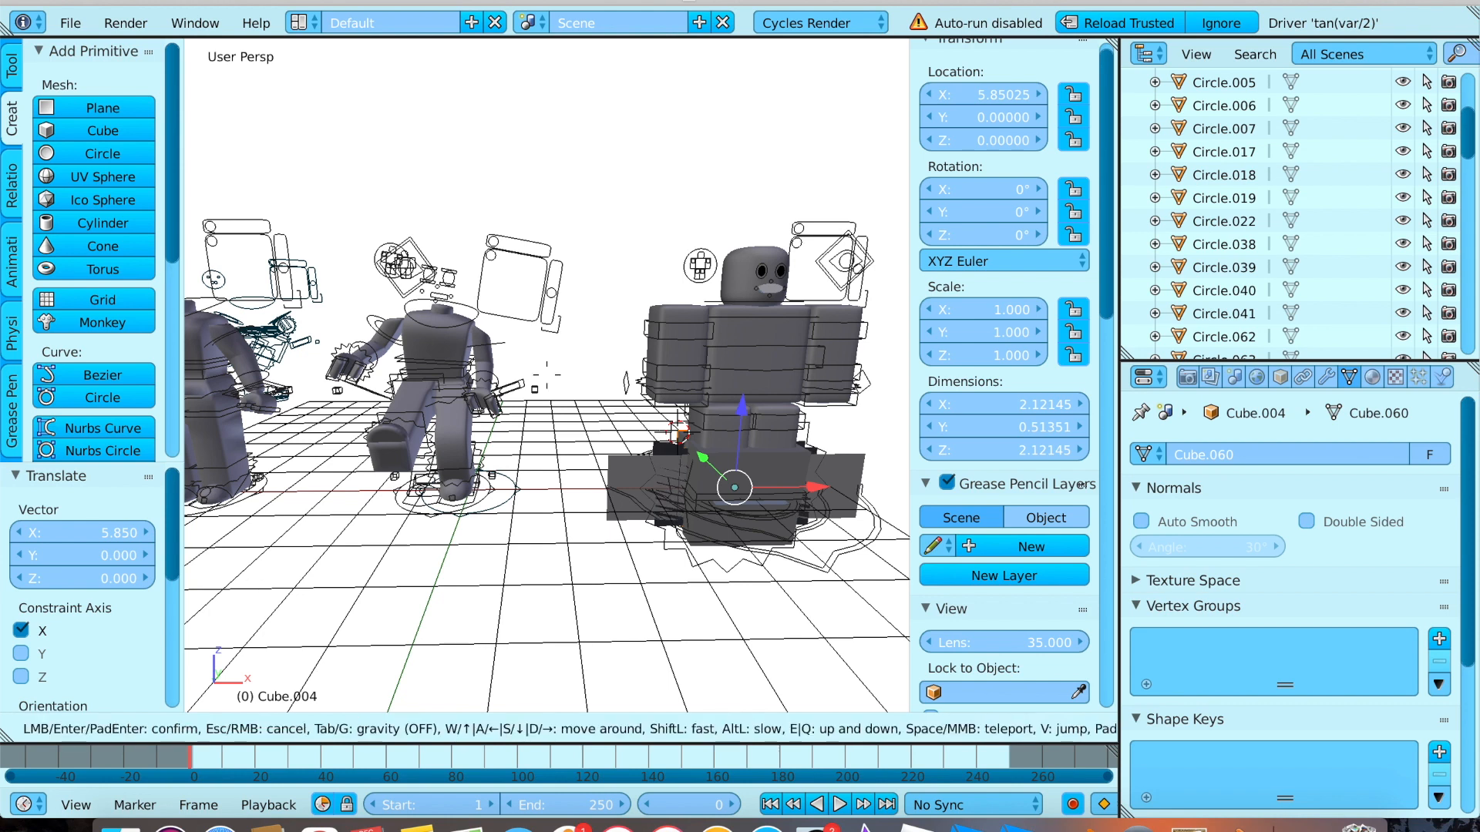
key(s)
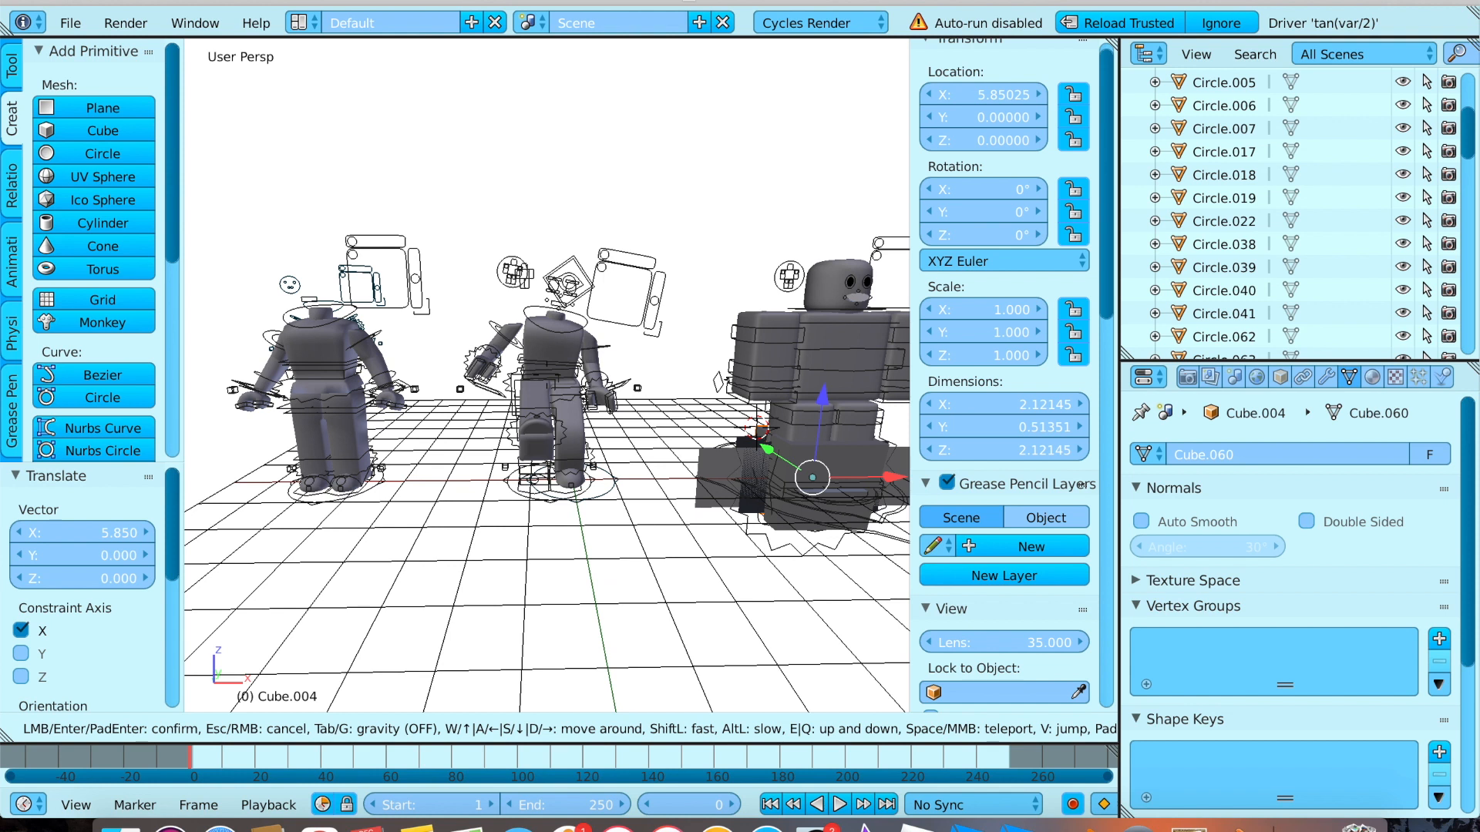
click(548, 376)
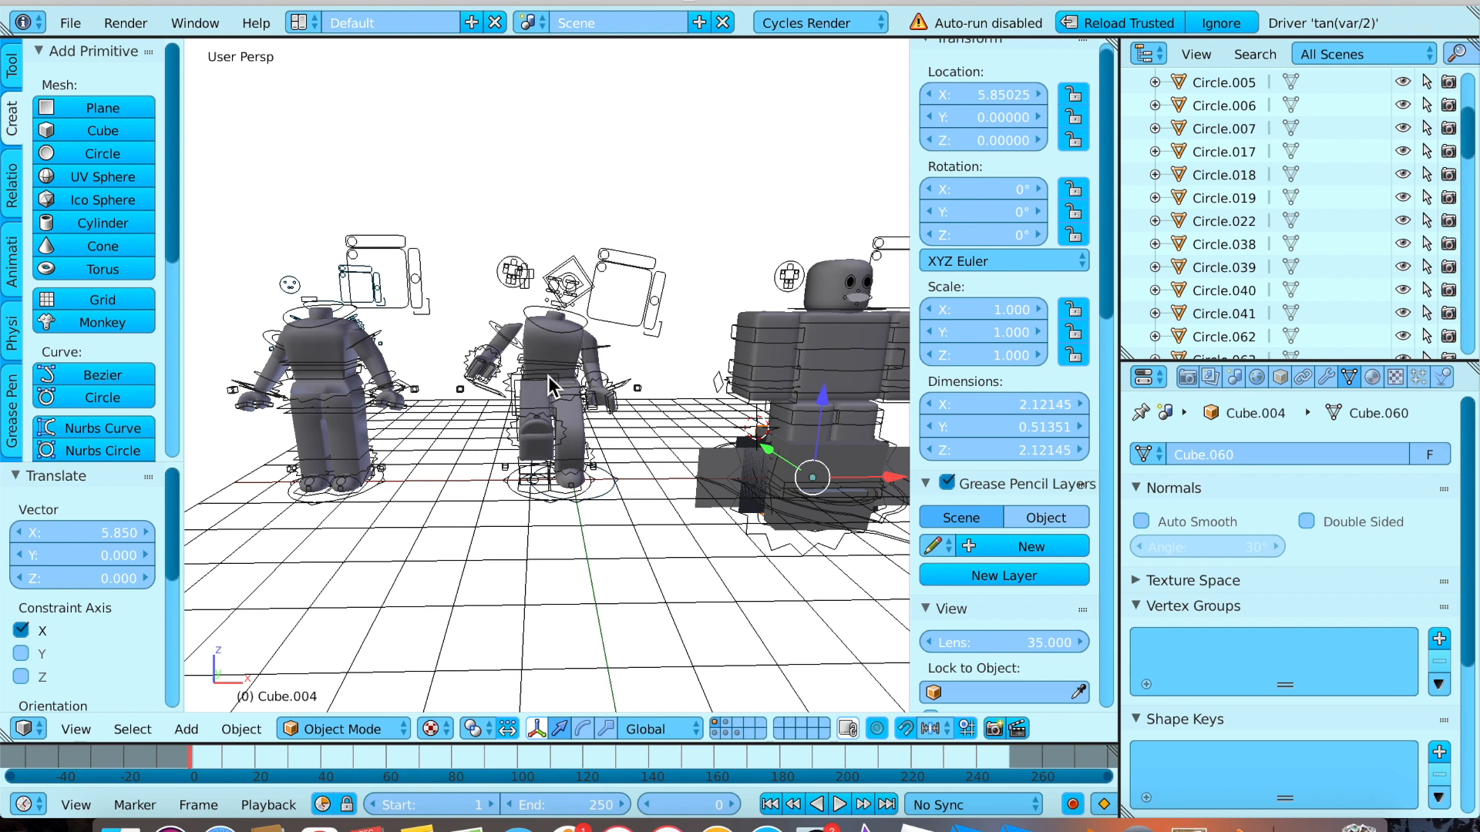
scroll(548, 377, up, 2)
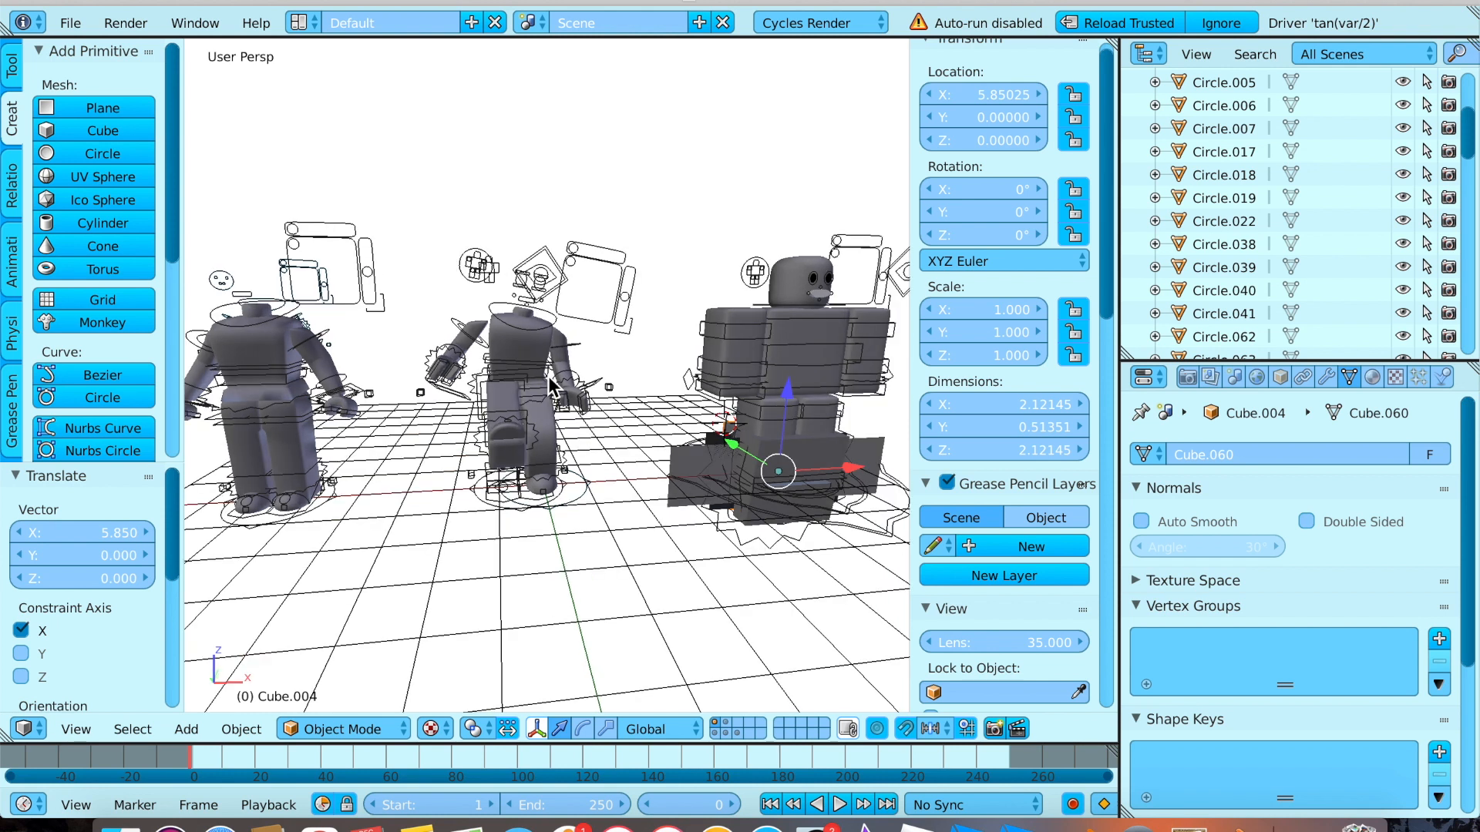